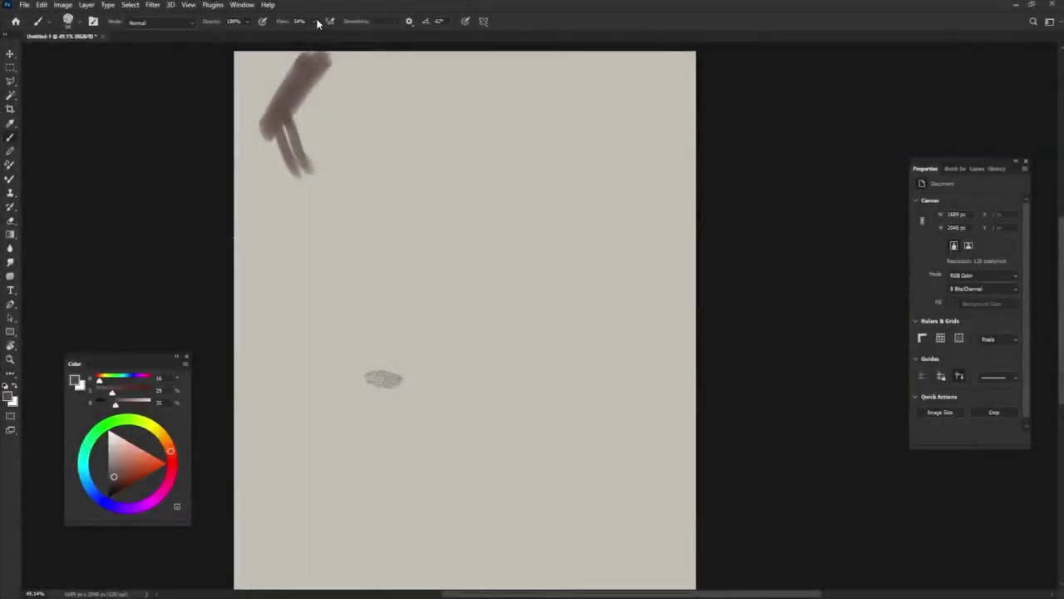
Step: Sketch the face's outer contour, jawline and start of the neck and ear in dark reddish brown with 80% brush flow
mouse_move(311, 56)
mouse_down()
mouse_move(272, 123)
mouse_move(276, 113)
mouse_move(288, 168)
mouse_up()
click(120, 489)
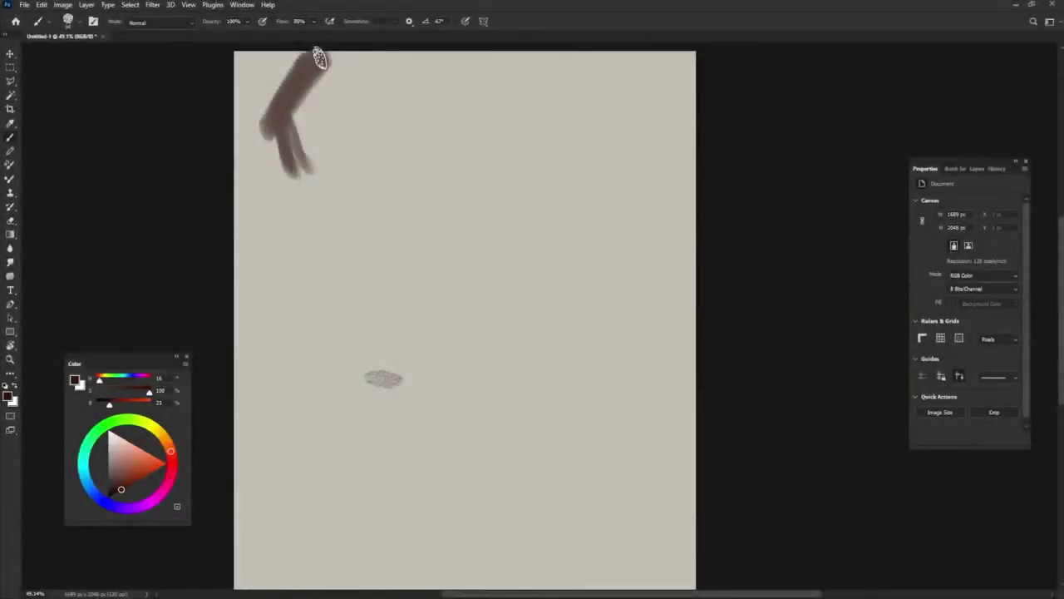
mouse_move(319, 58)
mouse_down()
mouse_move(284, 192)
mouse_move(299, 207)
mouse_move(292, 218)
mouse_move(332, 522)
mouse_up()
mouse_move(301, 286)
mouse_down()
mouse_move(361, 553)
mouse_move(437, 546)
mouse_move(563, 480)
mouse_move(604, 443)
mouse_move(630, 316)
mouse_move(588, 472)
mouse_up()
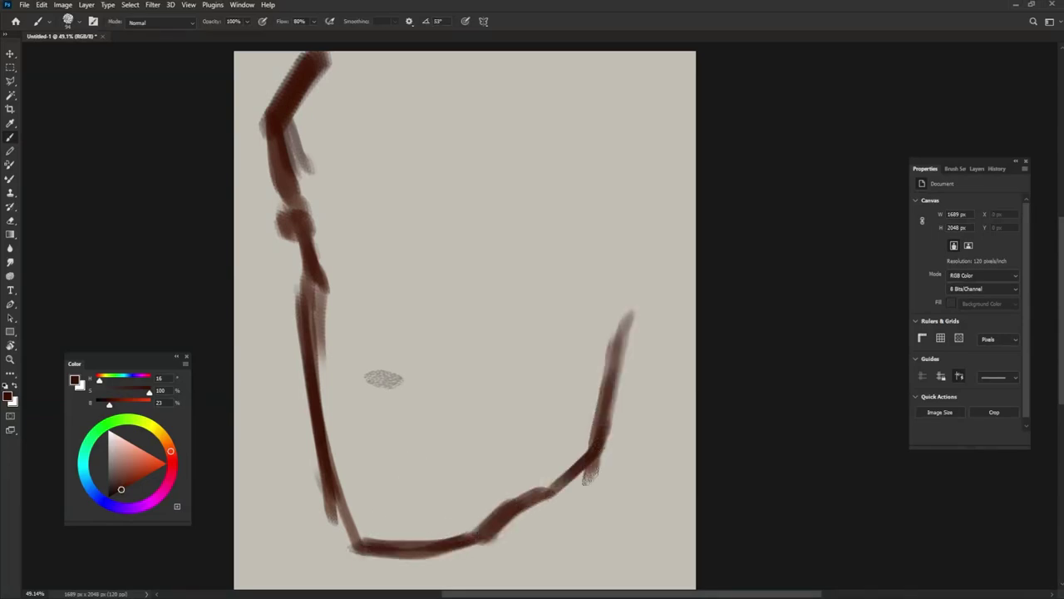
drag(449, 547, 480, 585)
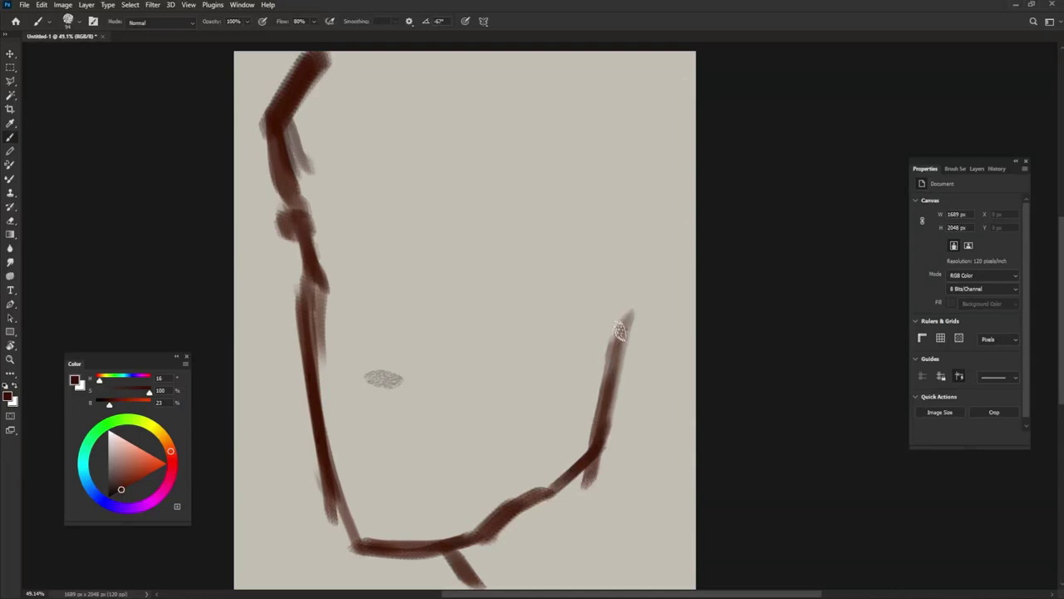
drag(615, 337, 666, 324)
Step: Sketch the almond shapes of both eyes with their upper and lower lids in dark brown
mouse_move(315, 255)
mouse_down()
mouse_move(360, 247)
mouse_move(322, 278)
mouse_up()
drag(492, 236, 557, 254)
mouse_move(523, 247)
mouse_down()
mouse_move(450, 236)
mouse_move(482, 274)
mouse_up()
drag(353, 255, 321, 283)
Step: Sketch the nose bridge and underside, the dark mouth line and the shadow below the lower lip
drag(376, 374, 401, 384)
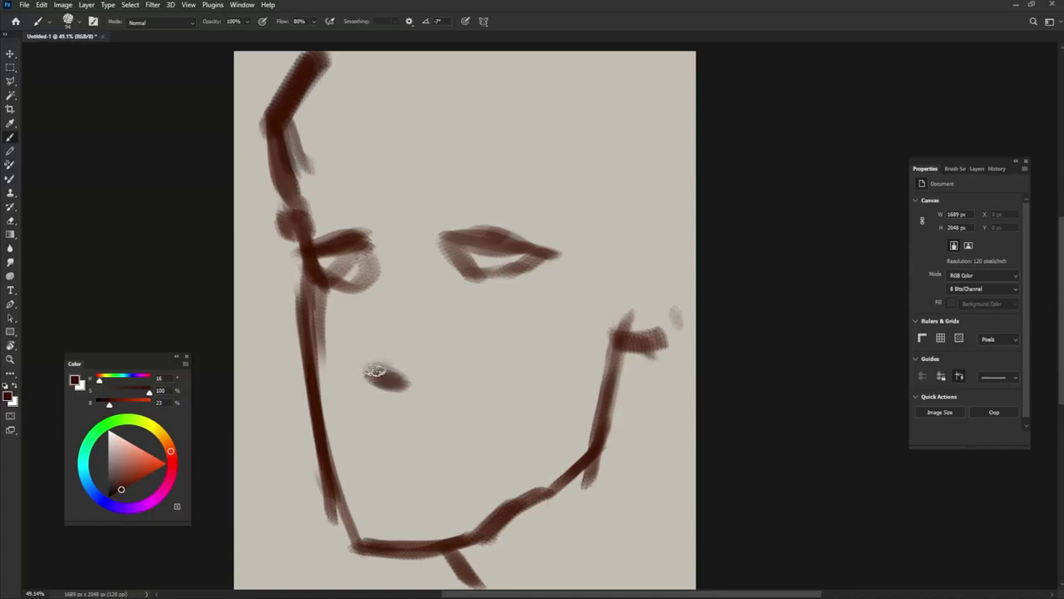
mouse_move(403, 256)
mouse_down()
mouse_move(376, 261)
mouse_move(364, 357)
mouse_up()
mouse_move(379, 440)
mouse_down()
mouse_move(358, 426)
mouse_move(367, 377)
mouse_move(373, 435)
mouse_move(409, 444)
mouse_move(386, 434)
mouse_move(430, 444)
mouse_up()
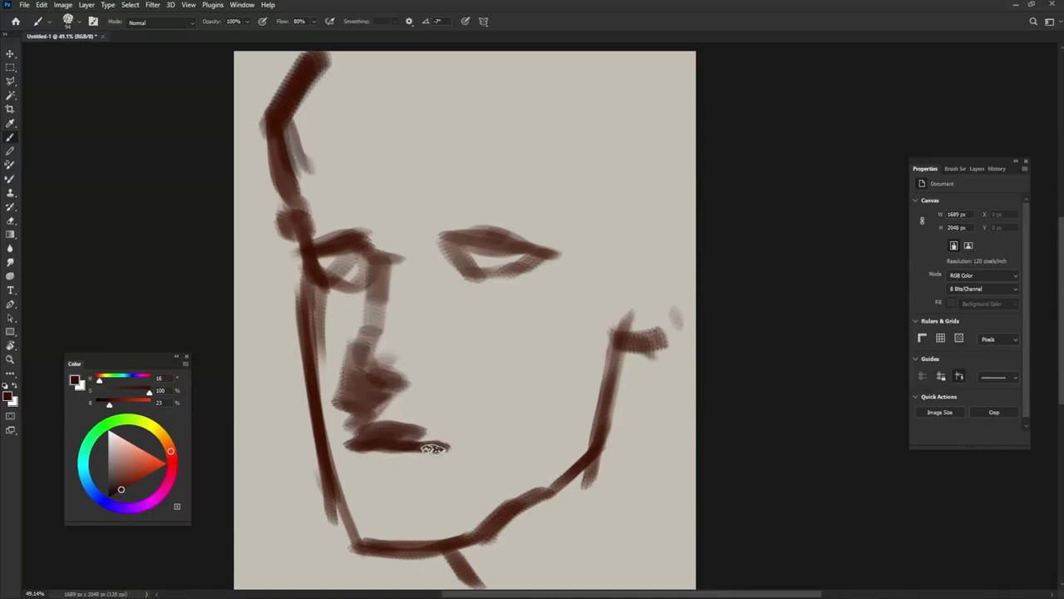
drag(380, 475, 420, 475)
Step: Darken the near eye socket, mark the far brow and sketch loose hair curls along the hairline toward the ear
mouse_move(458, 238)
mouse_down()
mouse_move(443, 267)
mouse_move(460, 254)
mouse_move(452, 280)
mouse_move(480, 310)
mouse_up()
drag(308, 221, 319, 203)
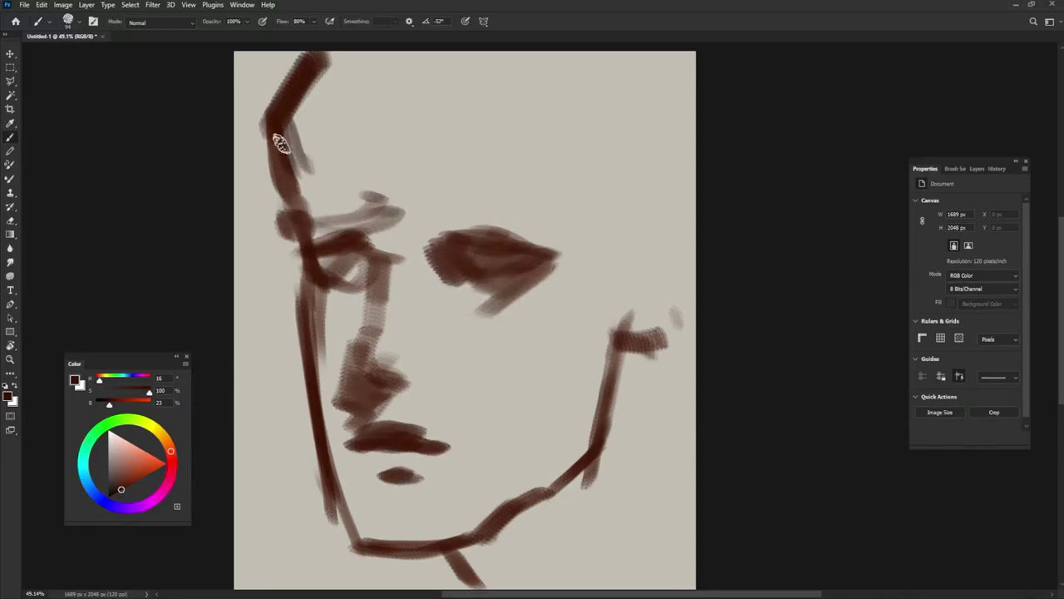
mouse_move(281, 143)
mouse_down()
mouse_move(257, 198)
mouse_move(274, 226)
mouse_up()
drag(366, 167, 378, 203)
drag(337, 153, 370, 203)
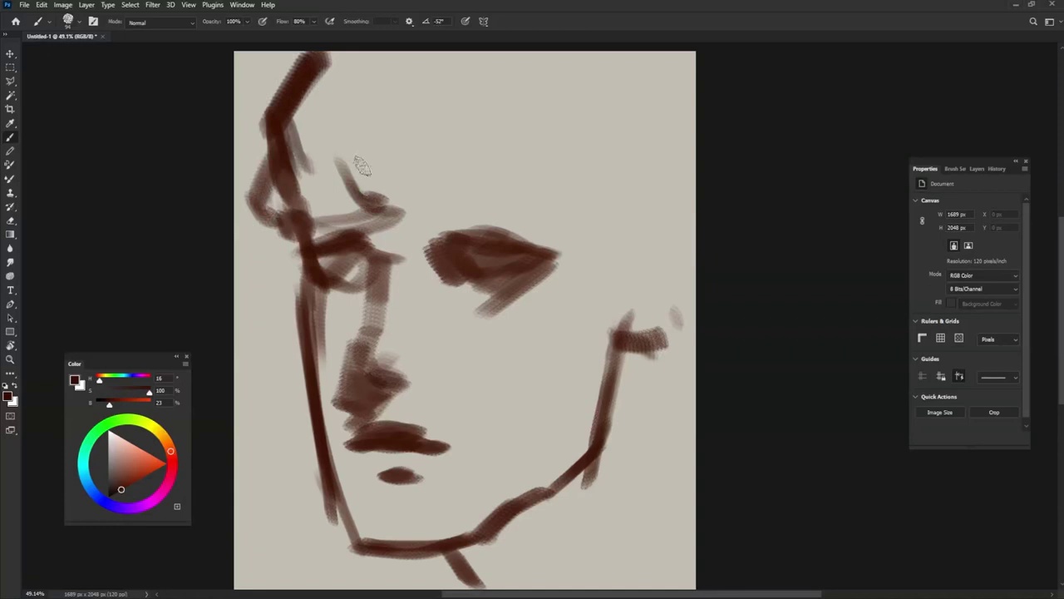
mouse_move(317, 115)
mouse_down()
mouse_move(368, 188)
mouse_move(384, 174)
mouse_up()
drag(348, 92, 387, 181)
mouse_move(388, 182)
mouse_down()
mouse_move(541, 204)
mouse_move(574, 253)
mouse_move(599, 225)
mouse_move(640, 270)
mouse_move(666, 254)
mouse_move(644, 223)
mouse_up()
drag(650, 197, 694, 208)
Step: Sketch the neck lines behind the jaw and darken the neck stroke under the chin
mouse_move(611, 389)
mouse_down()
mouse_move(619, 368)
mouse_move(678, 333)
mouse_move(694, 291)
mouse_move(653, 383)
mouse_move(700, 506)
mouse_move(675, 578)
mouse_up()
drag(696, 515, 681, 586)
drag(644, 490, 665, 561)
drag(654, 394, 607, 519)
drag(640, 416, 665, 515)
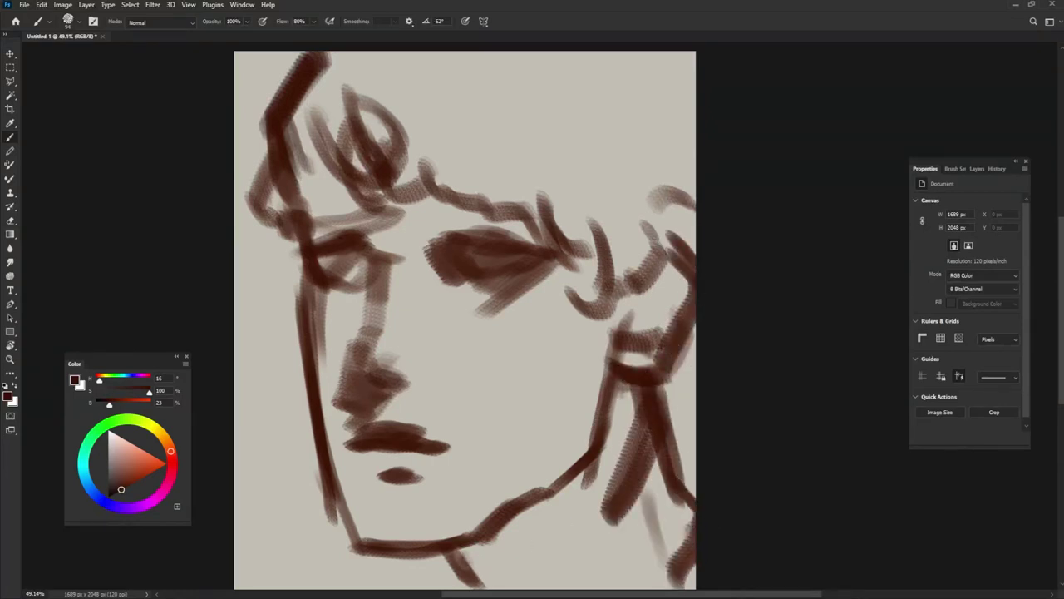
drag(469, 586, 446, 562)
Step: Block in the whole hair mass and its curly fringe with dark reddish brown
click(140, 464)
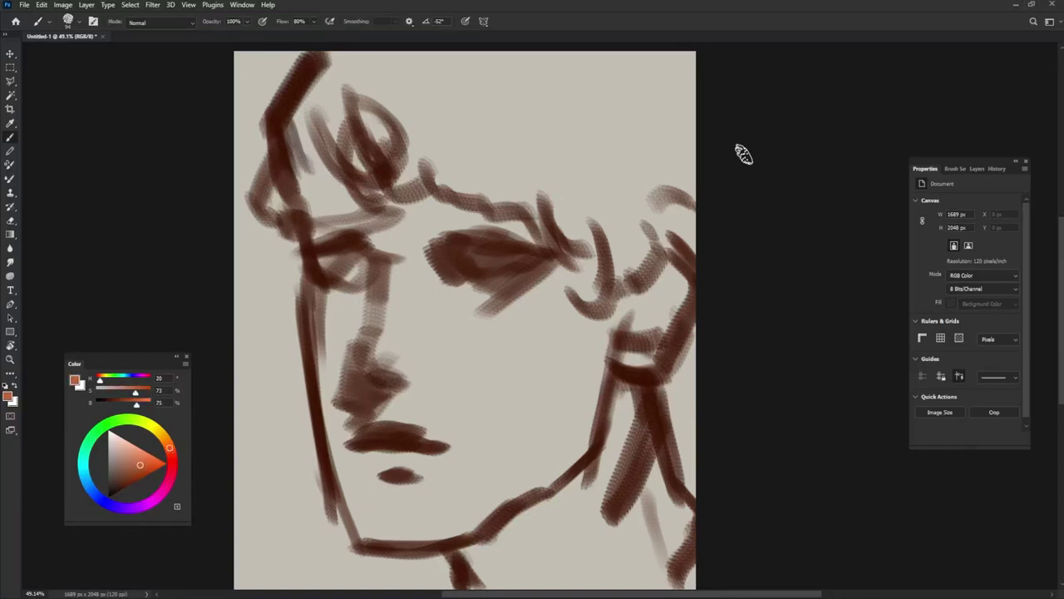
mouse_move(342, 281)
mouse_down()
mouse_move(343, 237)
mouse_move(345, 263)
mouse_move(323, 274)
mouse_move(352, 248)
mouse_move(339, 294)
mouse_move(366, 260)
mouse_move(357, 247)
mouse_move(303, 236)
mouse_move(289, 171)
mouse_move(305, 210)
mouse_move(274, 204)
mouse_move(300, 48)
mouse_move(270, 243)
mouse_move(317, 219)
mouse_move(330, 160)
mouse_move(352, 150)
mouse_move(392, 204)
mouse_move(358, 103)
mouse_move(419, 222)
mouse_move(493, 181)
mouse_move(553, 220)
mouse_move(540, 223)
mouse_move(581, 278)
mouse_move(650, 222)
mouse_move(586, 343)
mouse_move(663, 240)
mouse_move(694, 249)
mouse_move(669, 395)
mouse_move(698, 331)
mouse_move(674, 237)
mouse_move(654, 220)
mouse_move(715, 151)
mouse_move(558, 258)
mouse_move(656, 146)
mouse_move(598, 163)
mouse_move(562, 188)
mouse_move(713, 48)
mouse_move(575, 134)
mouse_move(555, 117)
mouse_move(611, 43)
mouse_move(421, 205)
mouse_move(516, 27)
mouse_move(289, 138)
mouse_move(282, 123)
mouse_move(392, 163)
mouse_move(442, 150)
mouse_move(452, 197)
mouse_move(471, 138)
mouse_move(540, 209)
mouse_move(572, 165)
mouse_move(560, 153)
mouse_move(585, 222)
mouse_move(572, 207)
mouse_move(591, 199)
mouse_move(620, 228)
mouse_move(673, 235)
mouse_up()
alt+click(339, 239)
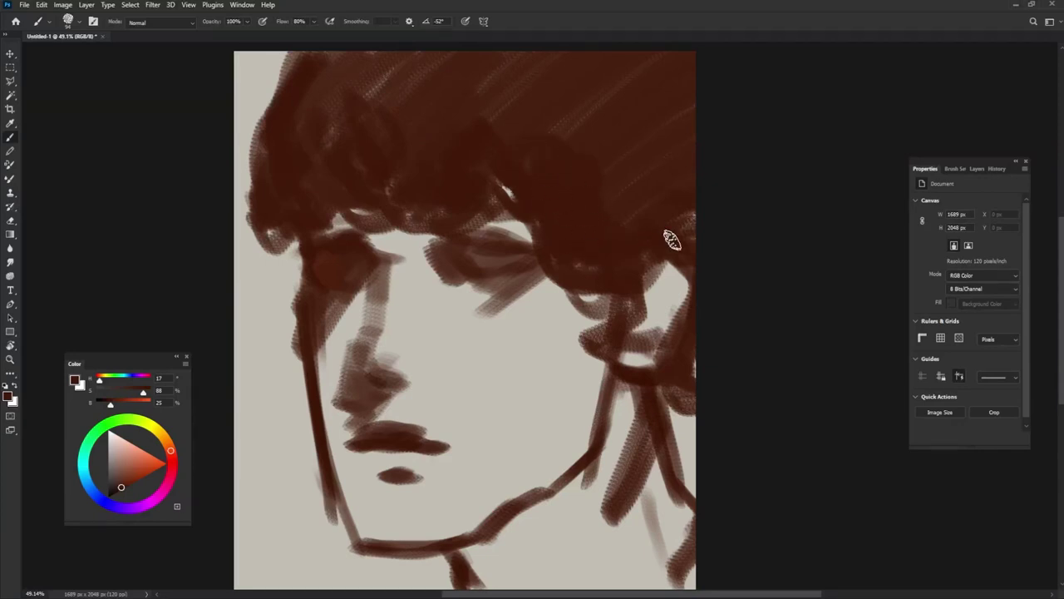
Step: Fill the face and ear with a salmon red of about hue 12, saturation 64% and brightness 89%
mouse_move(121, 487)
mouse_down()
mouse_move(156, 465)
mouse_move(138, 456)
mouse_up()
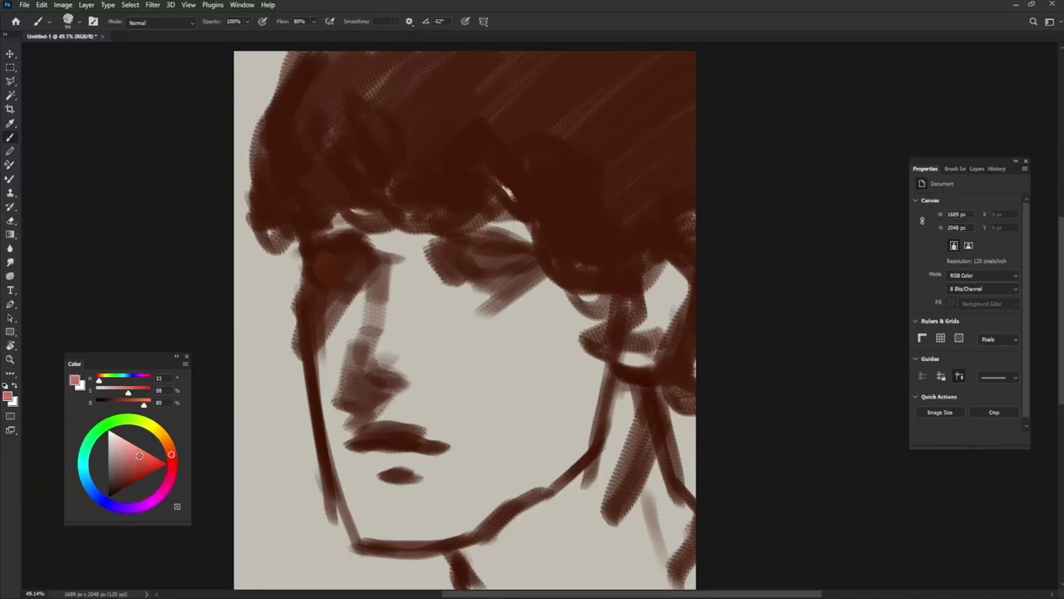
mouse_move(323, 223)
mouse_down()
mouse_move(345, 236)
mouse_move(329, 222)
mouse_move(373, 212)
mouse_move(306, 248)
mouse_move(311, 346)
mouse_move(338, 395)
mouse_move(356, 321)
mouse_move(350, 453)
mouse_move(377, 537)
mouse_move(365, 519)
mouse_move(371, 530)
mouse_move(465, 536)
mouse_up()
mouse_move(544, 391)
mouse_down()
mouse_move(406, 521)
mouse_move(390, 499)
mouse_move(366, 498)
mouse_move(435, 238)
mouse_move(422, 233)
mouse_up()
drag(358, 156, 365, 185)
mouse_move(395, 251)
mouse_down()
mouse_move(453, 257)
mouse_move(511, 216)
mouse_move(520, 281)
mouse_up()
drag(503, 179, 516, 204)
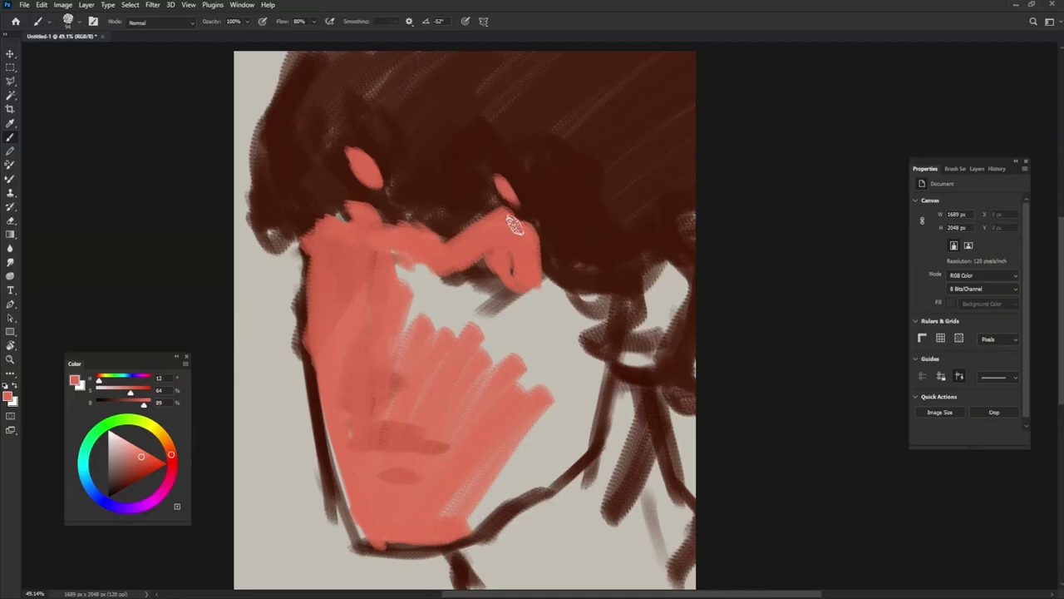
mouse_move(522, 287)
mouse_down()
mouse_move(590, 307)
mouse_move(579, 325)
mouse_move(506, 320)
mouse_move(464, 330)
mouse_move(452, 346)
mouse_move(429, 343)
mouse_move(393, 383)
mouse_move(383, 465)
mouse_move(415, 459)
mouse_move(560, 331)
mouse_move(483, 497)
mouse_move(571, 446)
mouse_move(560, 340)
mouse_move(580, 370)
mouse_move(580, 463)
mouse_move(649, 279)
mouse_move(667, 359)
mouse_move(673, 284)
mouse_move(653, 329)
mouse_move(569, 361)
mouse_up()
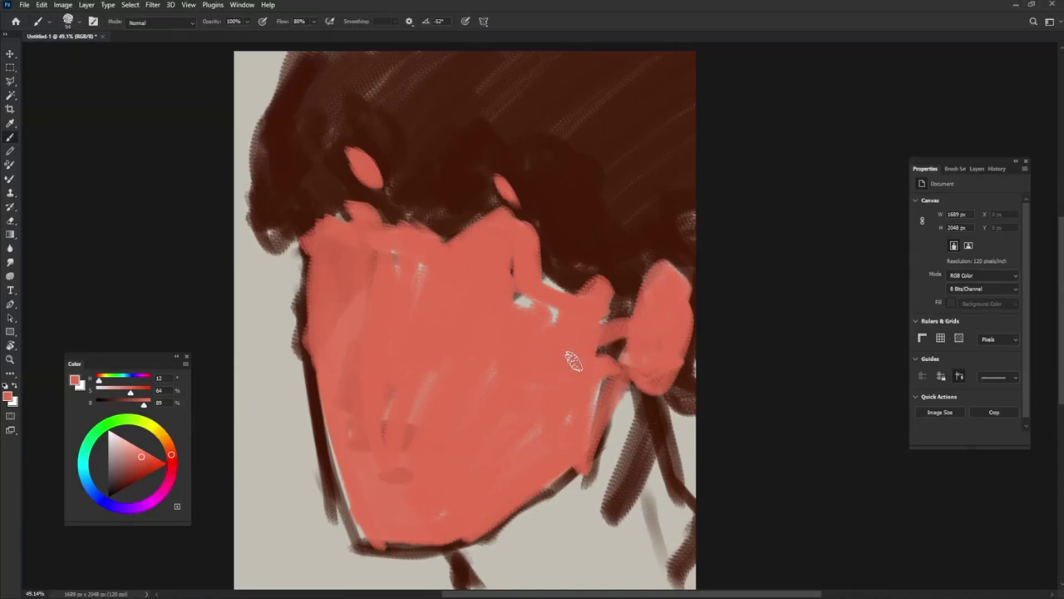
mouse_move(602, 308)
mouse_down()
mouse_move(549, 279)
mouse_move(514, 280)
mouse_move(509, 257)
mouse_move(533, 360)
mouse_move(581, 441)
mouse_move(483, 483)
mouse_move(453, 280)
mouse_move(365, 371)
mouse_move(371, 512)
mouse_move(343, 462)
mouse_move(425, 547)
mouse_up()
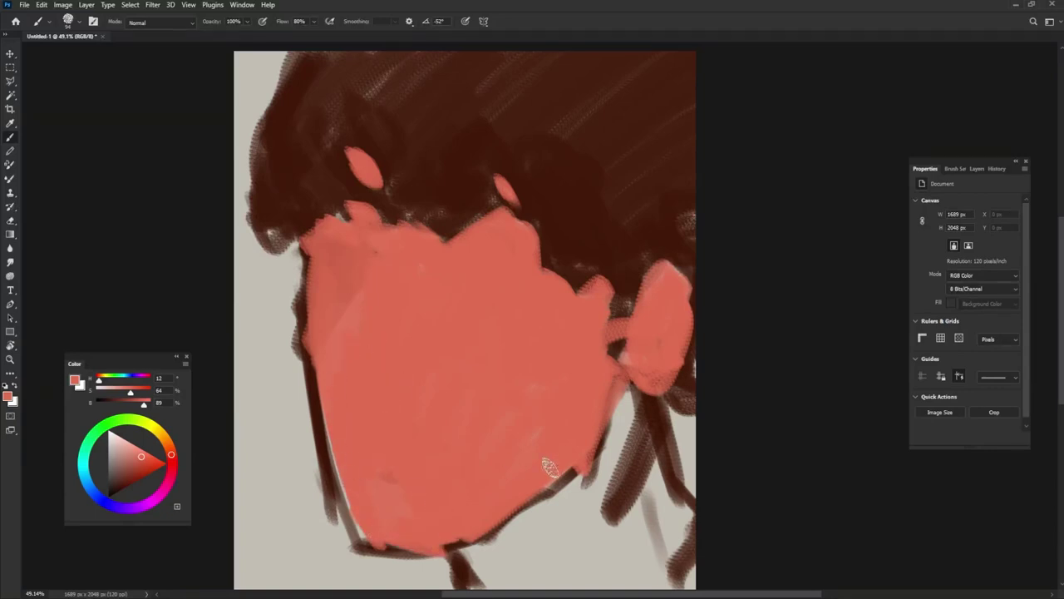
mouse_move(550, 468)
mouse_down()
mouse_move(551, 485)
mouse_move(495, 577)
mouse_move(508, 537)
mouse_move(503, 567)
mouse_move(585, 471)
mouse_up()
Step: Paint a deep red shadow under the jaw and block in the rest of the neck with the salmon skin colour
click(149, 472)
alt+click(559, 408)
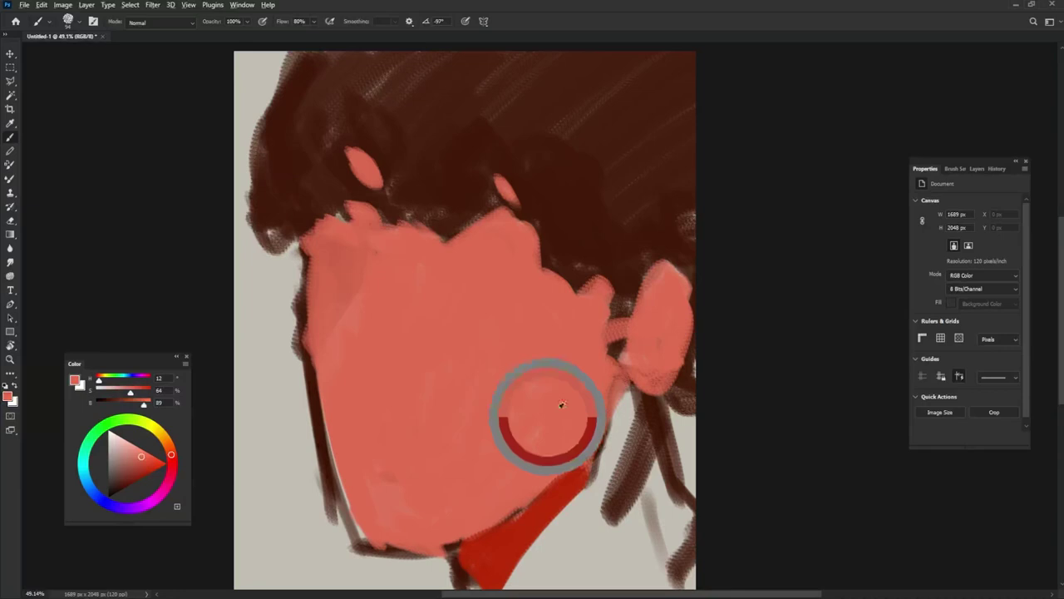
mouse_move(629, 397)
mouse_down()
mouse_move(532, 574)
mouse_move(587, 536)
mouse_move(617, 435)
mouse_move(652, 574)
mouse_move(662, 482)
mouse_move(688, 574)
mouse_move(528, 592)
mouse_up()
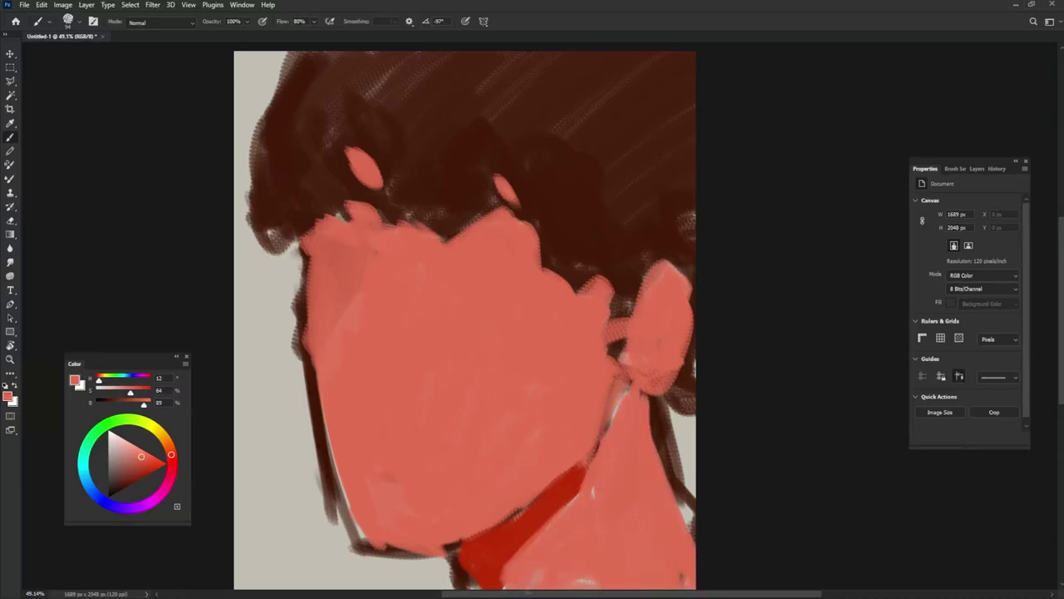
Step: Paint deep red shadows around the ear's lower edge and behind the jaw, cleaning up the ear shape with salmon
alt+click(562, 475)
mouse_move(619, 343)
mouse_down()
mouse_move(617, 364)
mouse_move(664, 401)
mouse_move(693, 376)
mouse_up()
alt+click(655, 355)
mouse_move(623, 358)
mouse_down()
mouse_move(623, 381)
mouse_move(700, 344)
mouse_move(697, 272)
mouse_up()
alt+click(606, 486)
mouse_move(611, 479)
mouse_down()
mouse_move(494, 578)
mouse_move(498, 587)
mouse_move(533, 535)
mouse_up()
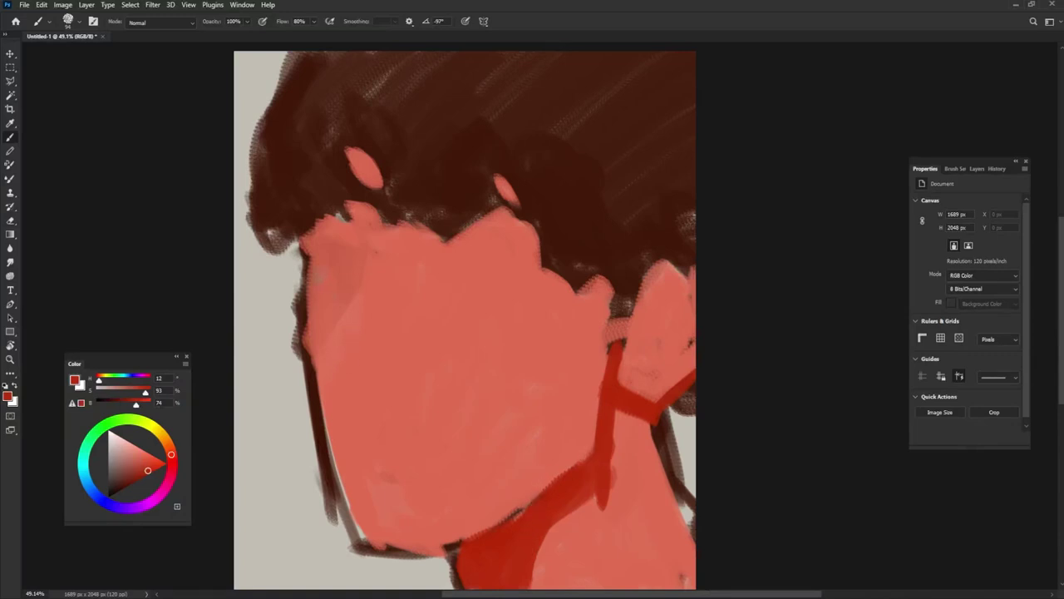
Step: Block in the red shadow shapes across the forehead, eye sockets, far side of the face, nose and mouth
mouse_move(321, 295)
mouse_down()
mouse_move(358, 282)
mouse_move(308, 237)
mouse_move(344, 242)
mouse_move(311, 290)
mouse_move(354, 320)
mouse_up()
mouse_move(389, 408)
mouse_down()
mouse_move(366, 407)
mouse_move(386, 434)
mouse_up()
mouse_move(427, 288)
mouse_down()
mouse_move(378, 268)
mouse_move(480, 243)
mouse_move(523, 291)
mouse_move(504, 245)
mouse_move(451, 277)
mouse_move(357, 234)
mouse_move(370, 213)
mouse_up()
mouse_move(353, 158)
mouse_down()
mouse_move(365, 171)
mouse_move(358, 157)
mouse_up()
mouse_move(484, 228)
mouse_down()
mouse_move(413, 227)
mouse_move(539, 247)
mouse_move(551, 285)
mouse_move(592, 311)
mouse_move(608, 293)
mouse_move(636, 337)
mouse_move(682, 278)
mouse_move(652, 287)
mouse_up()
mouse_move(344, 287)
mouse_down()
mouse_move(357, 290)
mouse_move(349, 424)
mouse_move(331, 467)
mouse_move(328, 458)
mouse_move(384, 557)
mouse_move(404, 470)
mouse_move(434, 479)
mouse_up()
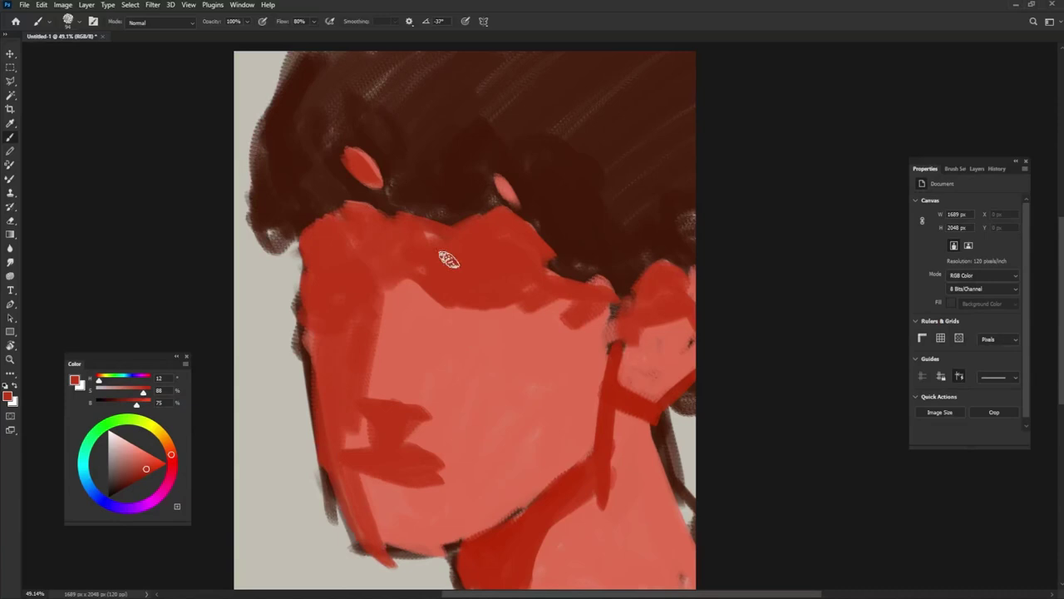
Step: Add mid-red shadow planes along the temple, cheek and chin, and deepen the far edge of the face
mouse_move(504, 317)
mouse_down()
mouse_move(541, 304)
mouse_move(561, 375)
mouse_up()
mouse_move(462, 496)
mouse_down()
mouse_move(552, 394)
mouse_move(458, 484)
mouse_move(481, 517)
mouse_move(369, 552)
mouse_up()
alt+click(559, 402)
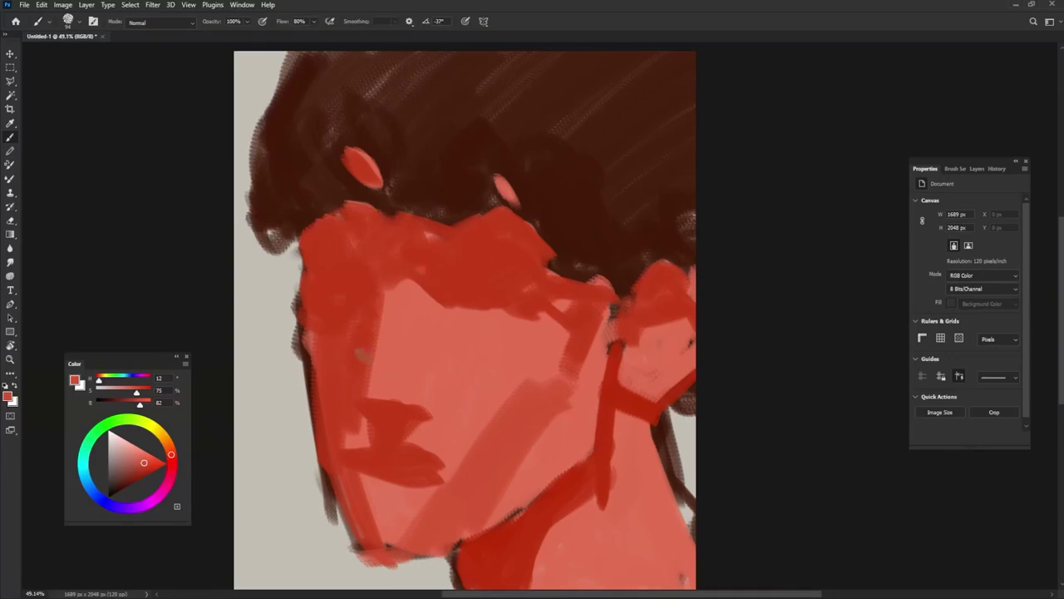
alt+click(304, 313)
drag(310, 307, 311, 368)
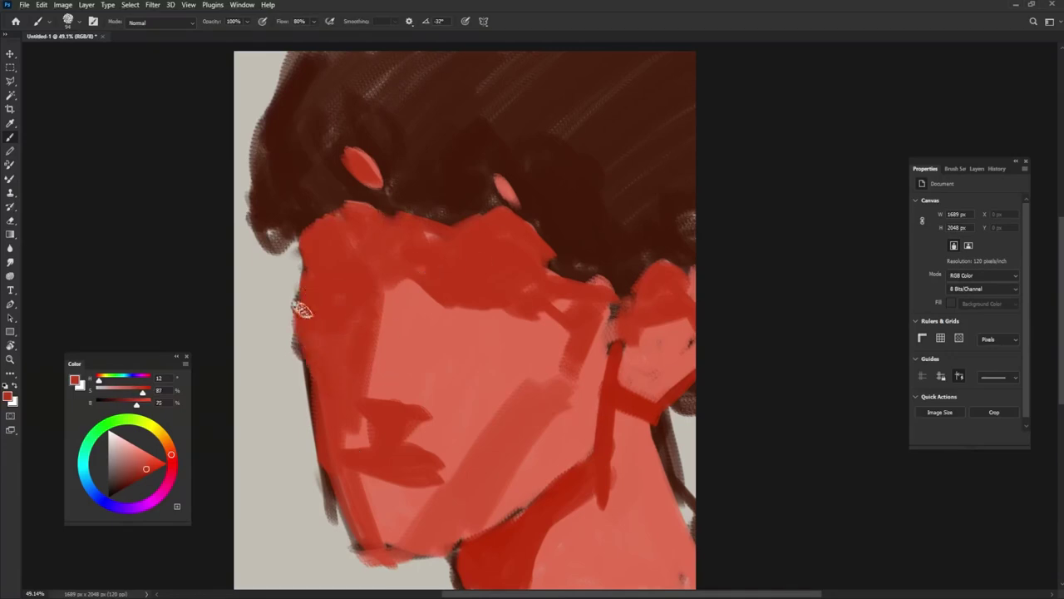
Step: Trim the far cheek, jaw and chin outline with the sampled grey-beige background colour
alt+click(272, 322)
drag(291, 287, 301, 369)
drag(296, 348, 307, 421)
mouse_move(297, 365)
mouse_down()
mouse_move(341, 507)
mouse_move(390, 565)
mouse_move(437, 556)
mouse_up()
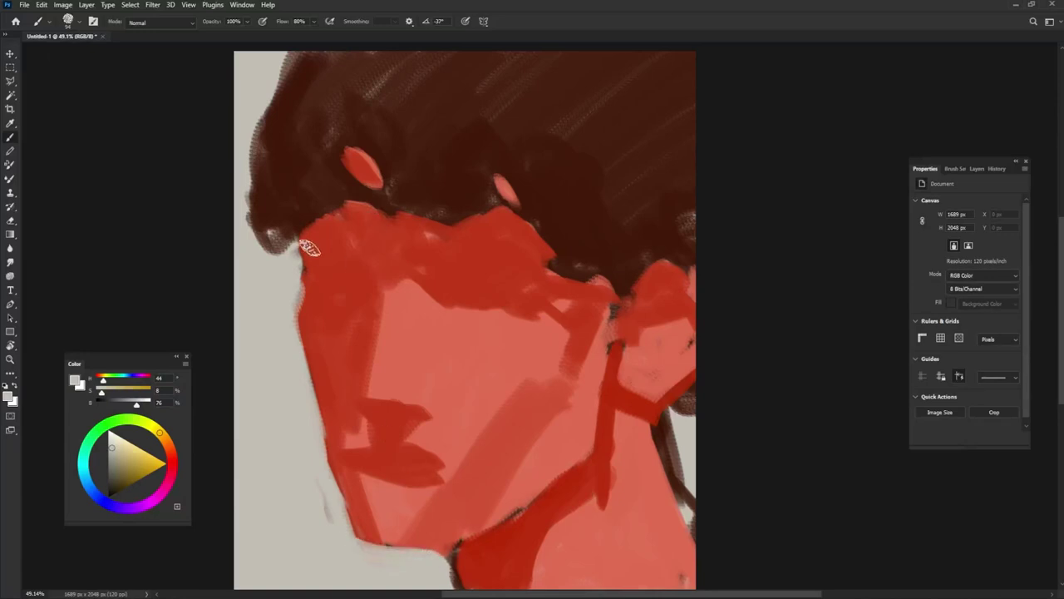
Step: Extend the hair outward with dark brown curls beside the forehead and open a background-coloured gap between them
alt+click(262, 188)
mouse_move(272, 127)
mouse_down()
mouse_move(255, 135)
mouse_move(281, 230)
mouse_up()
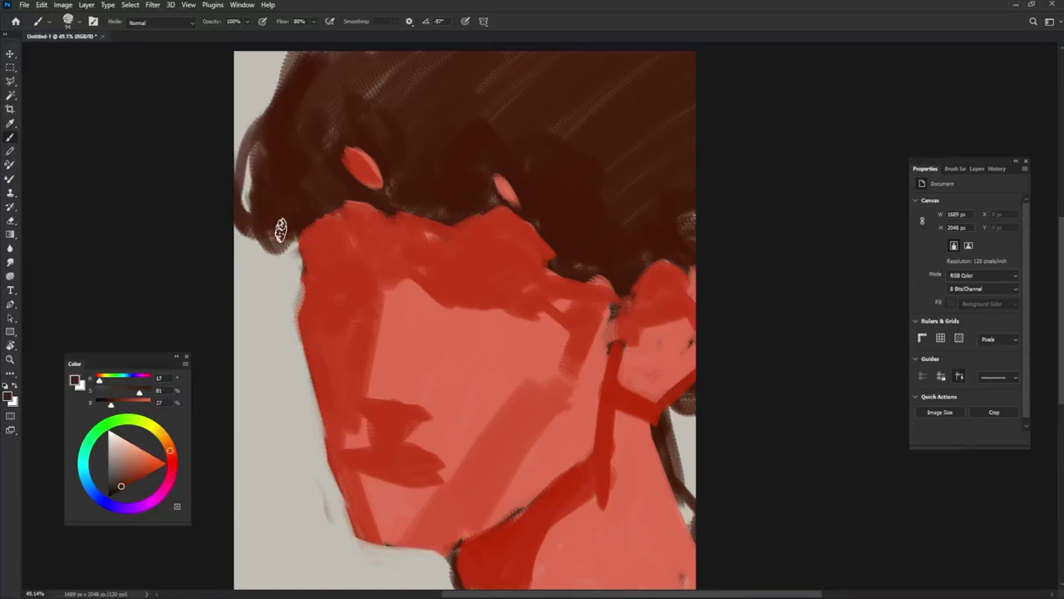
drag(284, 59, 264, 117)
alt+click(279, 260)
drag(276, 228, 277, 233)
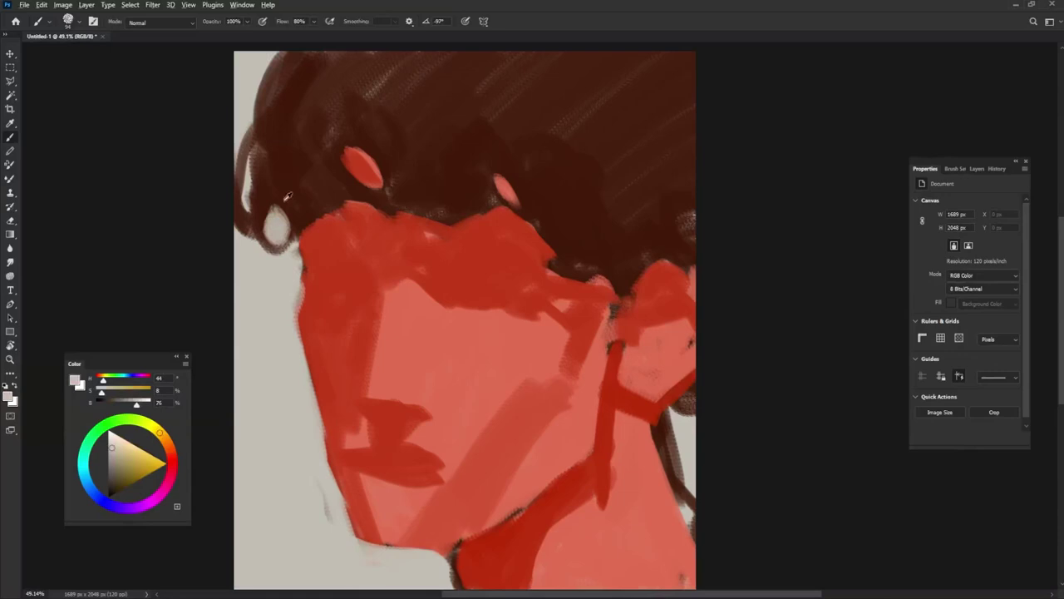
alt+click(284, 202)
mouse_move(264, 187)
mouse_down()
mouse_move(297, 266)
mouse_move(280, 289)
mouse_up()
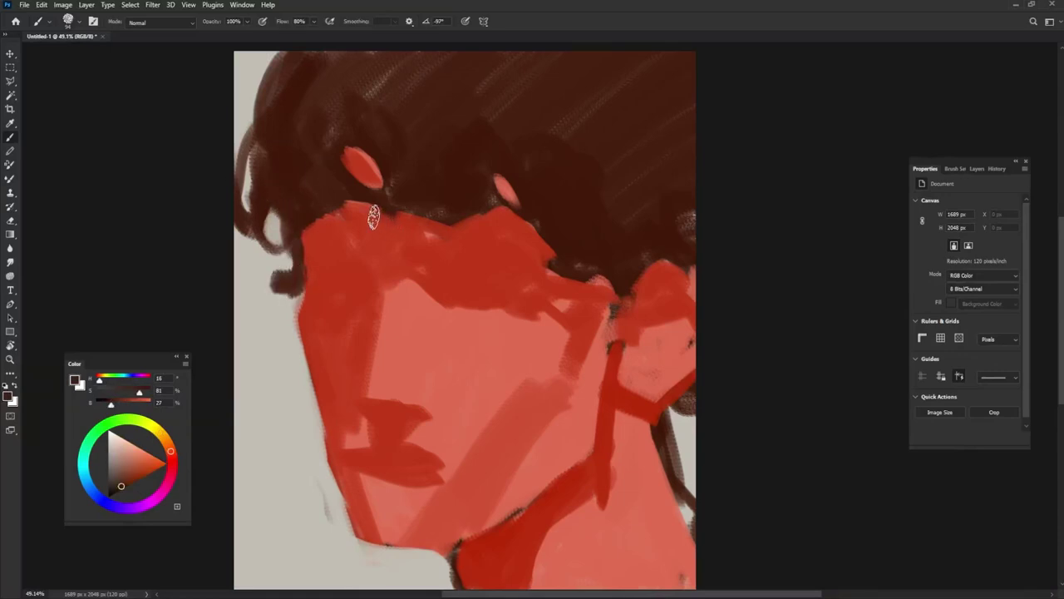
Step: Paint a fringe curl over the forehead, dark brown eyebrows above both eyes and more curls along the near hairline
alt+click(302, 182)
mouse_move(311, 133)
mouse_down()
mouse_move(332, 209)
mouse_move(368, 204)
mouse_up()
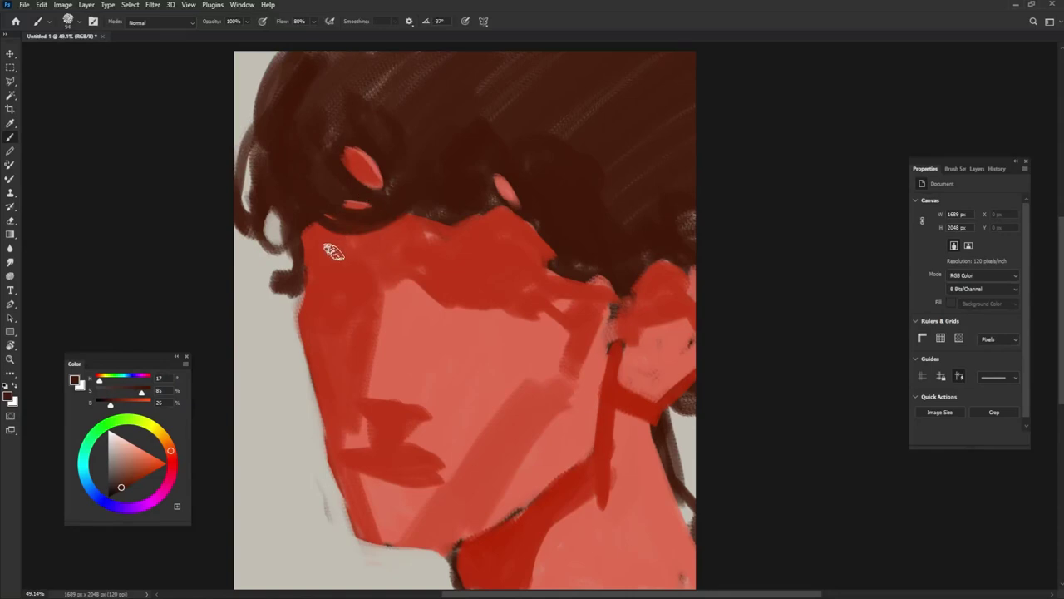
mouse_move(332, 253)
mouse_down()
mouse_move(308, 256)
mouse_move(374, 259)
mouse_up()
drag(440, 248, 538, 260)
mouse_move(415, 183)
mouse_down()
mouse_move(415, 214)
mouse_move(589, 293)
mouse_up()
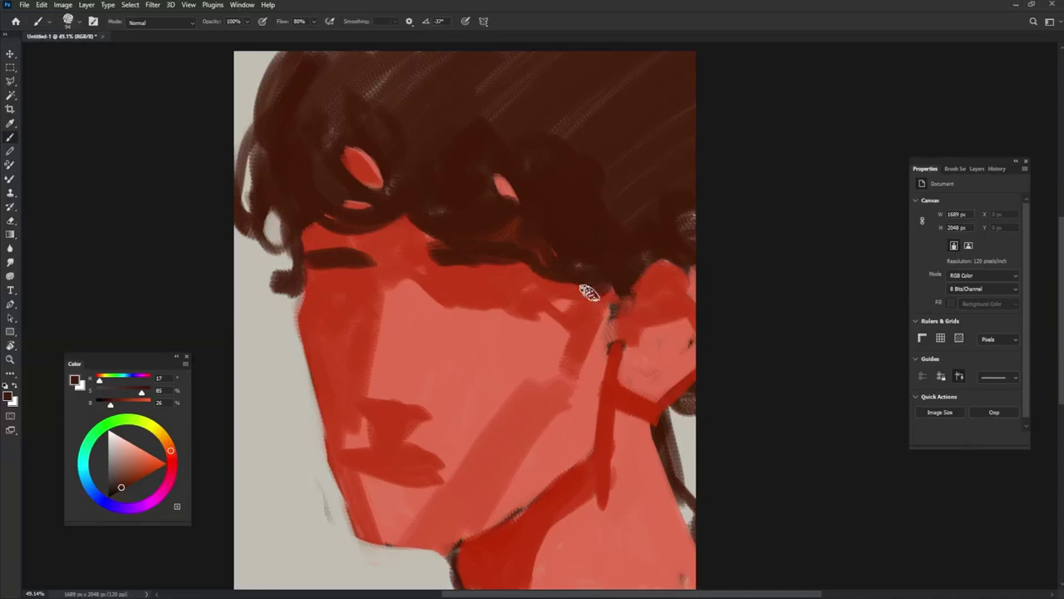
Step: Lighten the far eye area and far cheek with sampled lighter reds
alt+click(370, 291)
mouse_move(327, 302)
mouse_down()
mouse_move(362, 300)
mouse_move(329, 409)
mouse_up()
alt+click(371, 289)
alt+click(332, 299)
drag(306, 329, 324, 396)
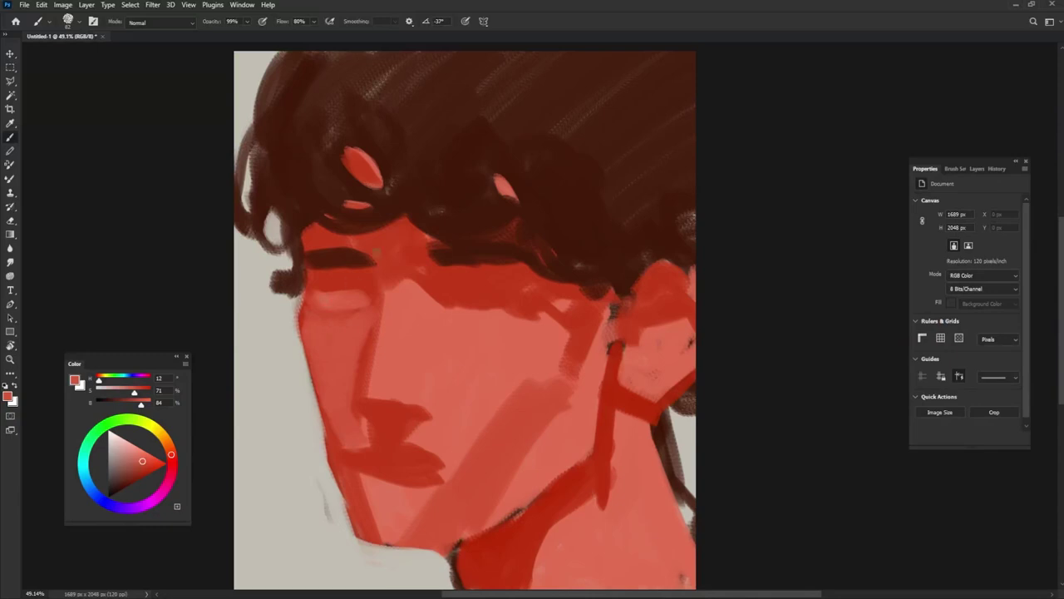
Step: Paint dark red upper lid lines on both eyes with a smaller brush and add soft mid-red shading underneath them
alt+click(370, 263)
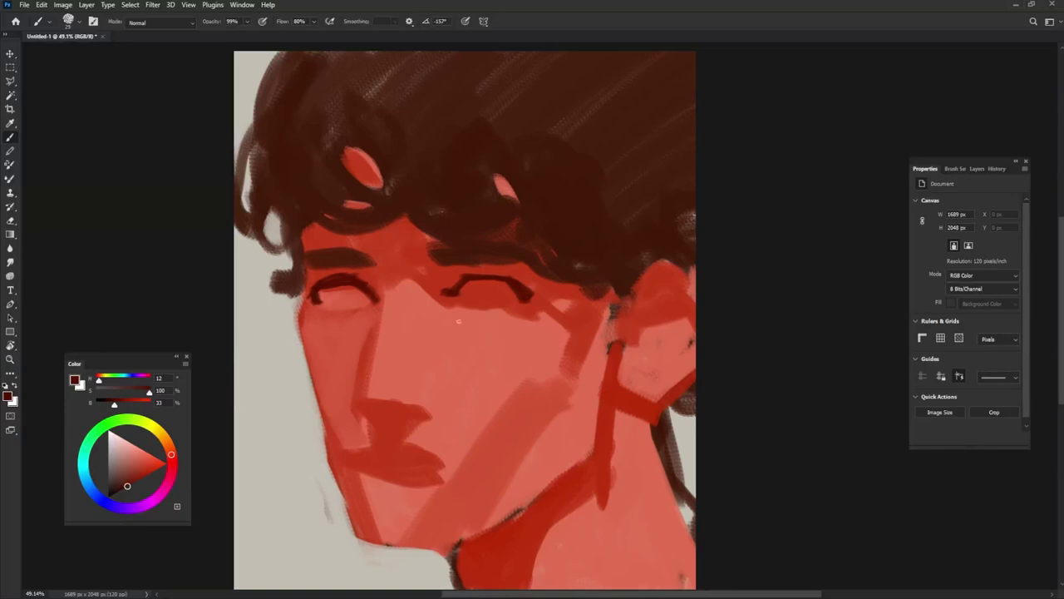
alt+click(346, 320)
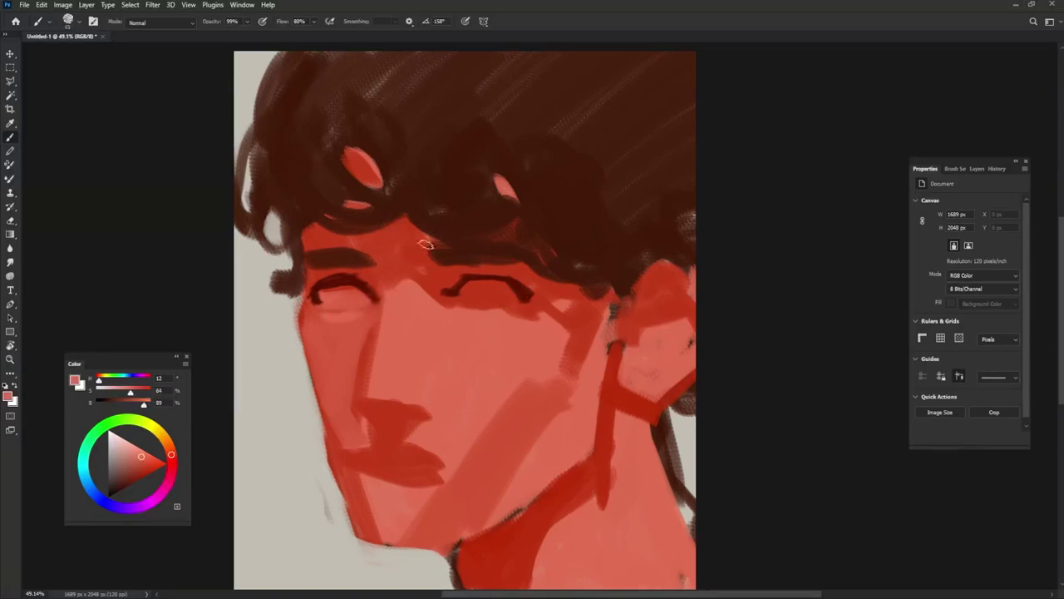
alt+click(366, 293)
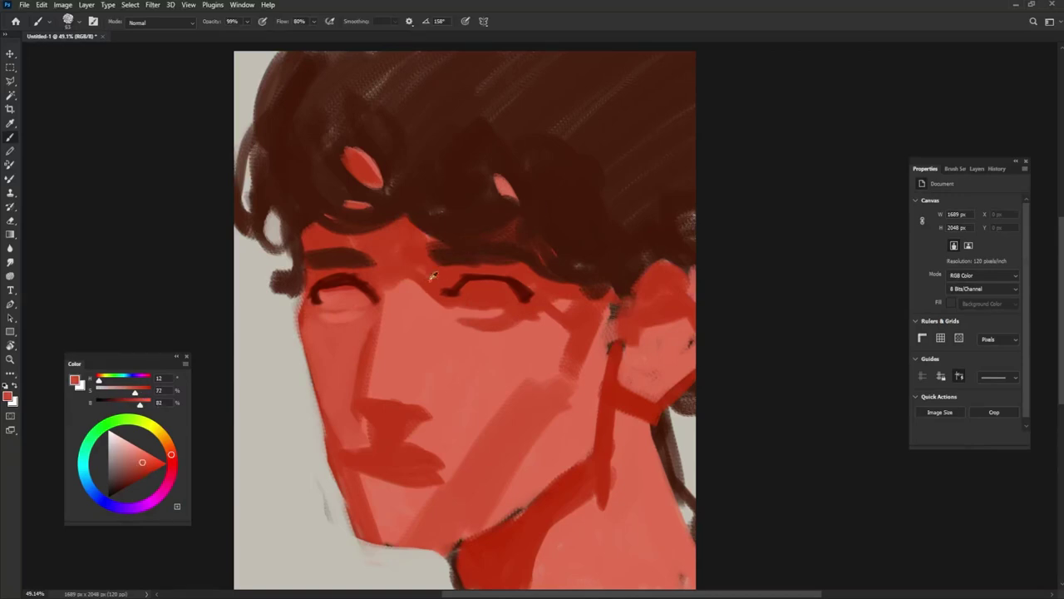
Step: Refine the eyelid lines and creases of both eyes with sampled dark and mid reds
alt+click(456, 287)
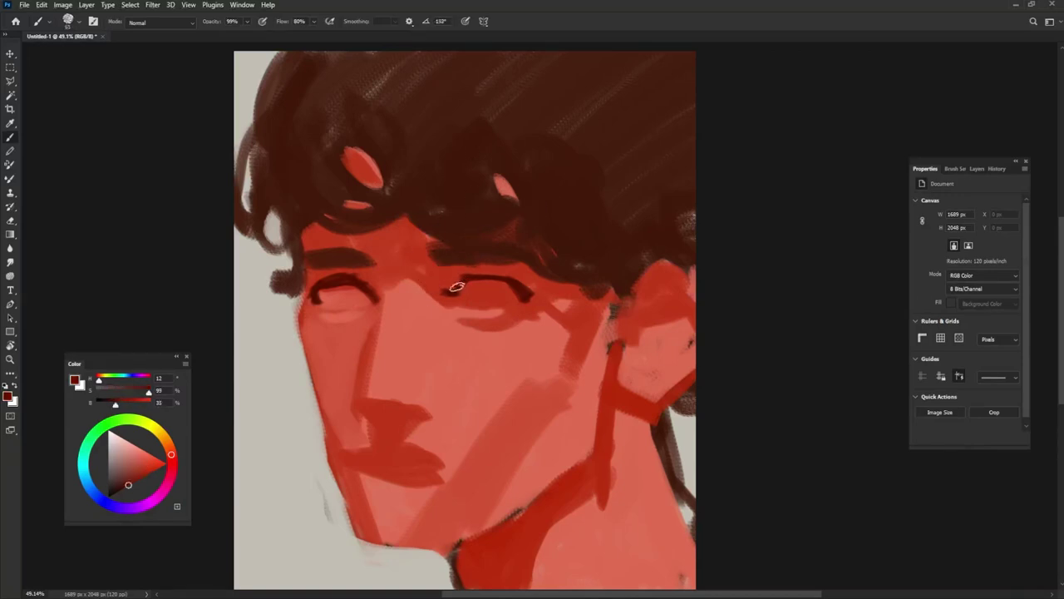
alt+click(460, 280)
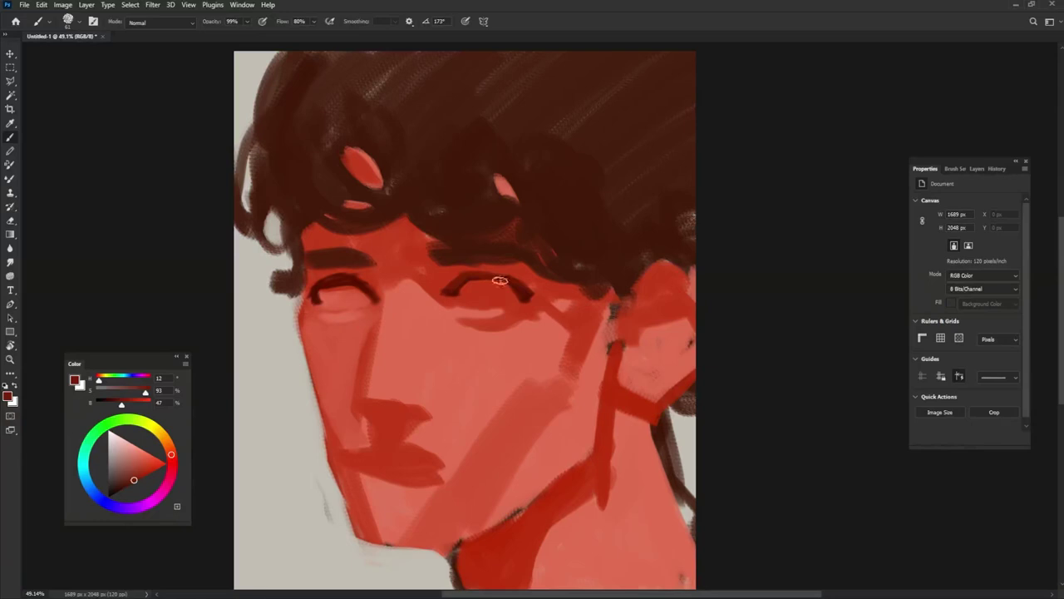
alt+click(334, 281)
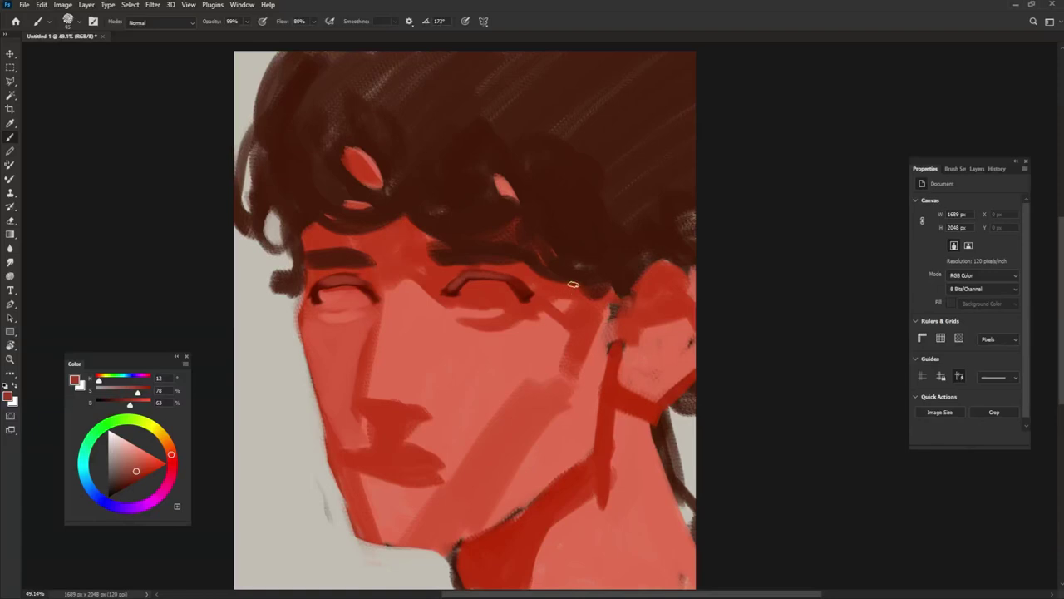
Step: Reshape the far eyebrow and its lower edge using sampled skin red and dark brown
alt+click(343, 259)
drag(321, 266, 374, 266)
alt+click(368, 253)
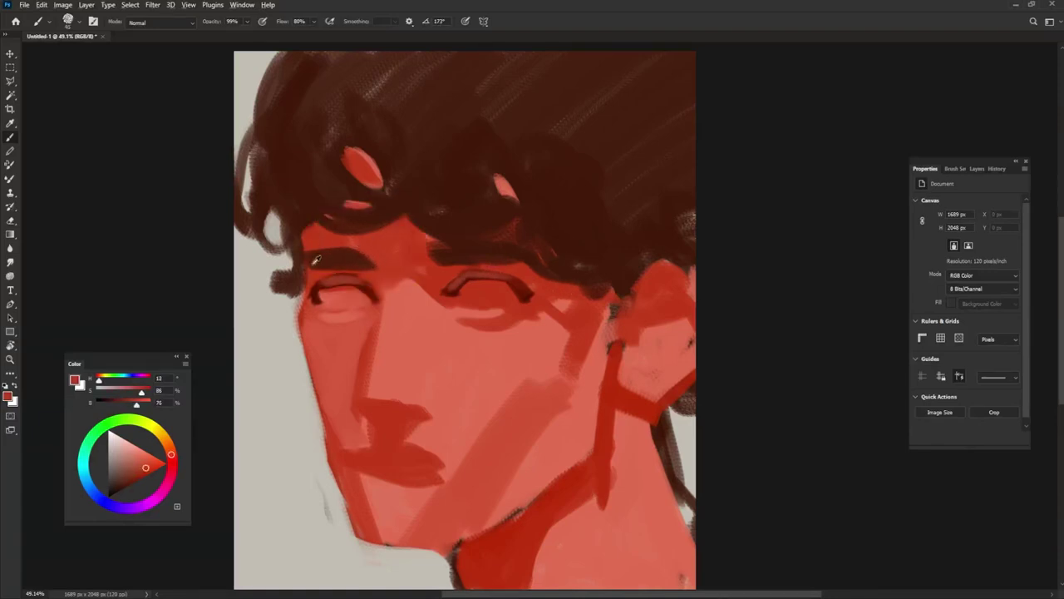
alt+click(314, 271)
alt+click(323, 273)
alt+click(320, 262)
Step: Paint lighter red planes on the forehead between the eyebrows and sample the salmon skin colour
alt+click(372, 245)
mouse_move(371, 264)
mouse_down()
mouse_move(354, 244)
mouse_move(397, 233)
mouse_up()
alt+click(408, 309)
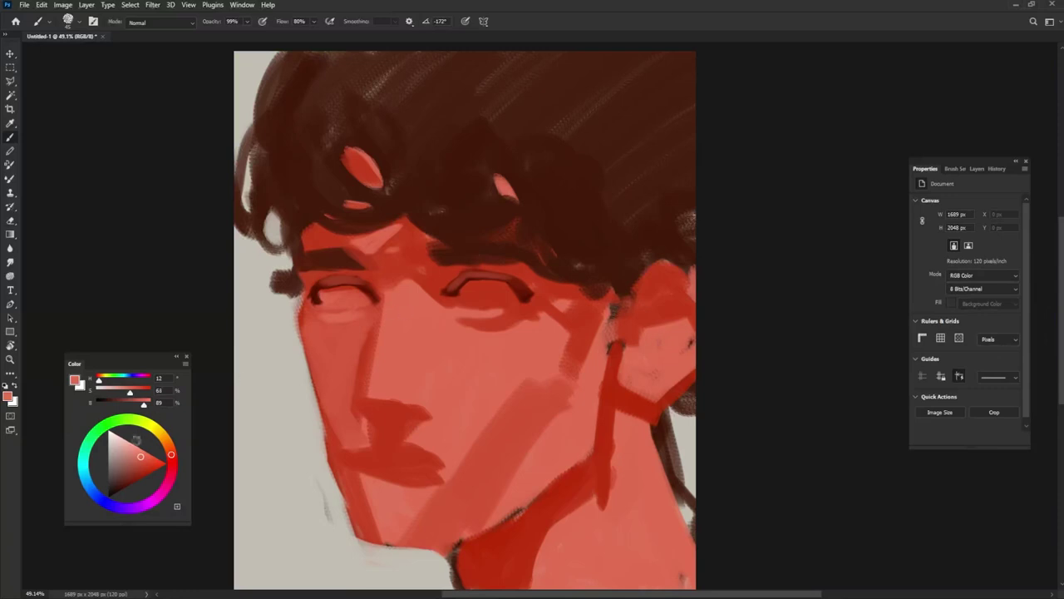
Step: Pick a pale pink, reduce the brush flow to 28%, and paint a soft highlight at the near eye's inner corner
drag(137, 439, 125, 447)
alt+click(448, 295)
mouse_move(445, 297)
mouse_down()
mouse_move(453, 291)
mouse_move(442, 304)
mouse_up()
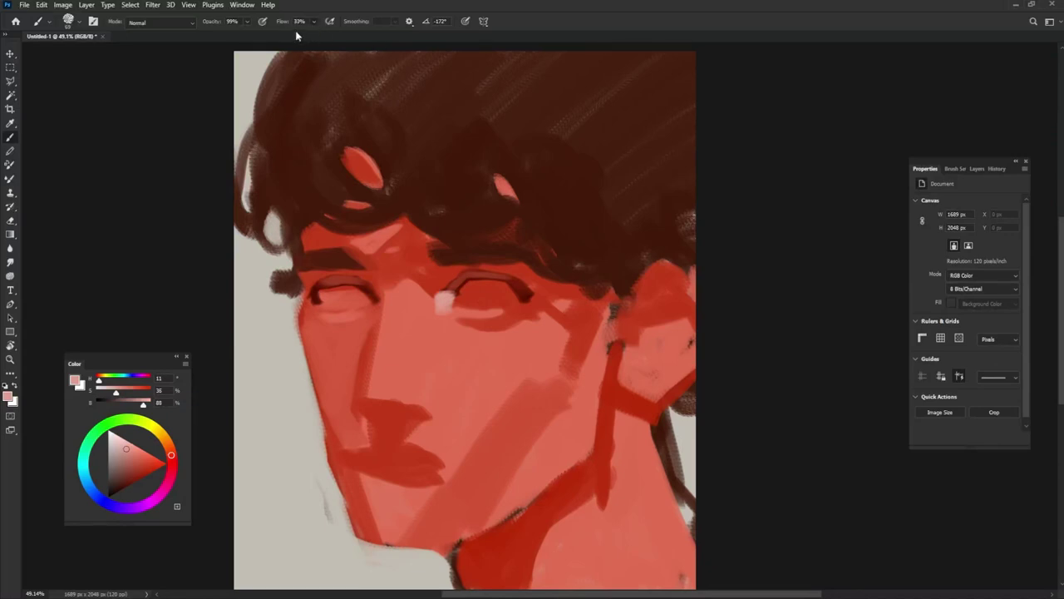
drag(297, 35, 286, 30)
alt+click(443, 288)
drag(451, 293, 441, 303)
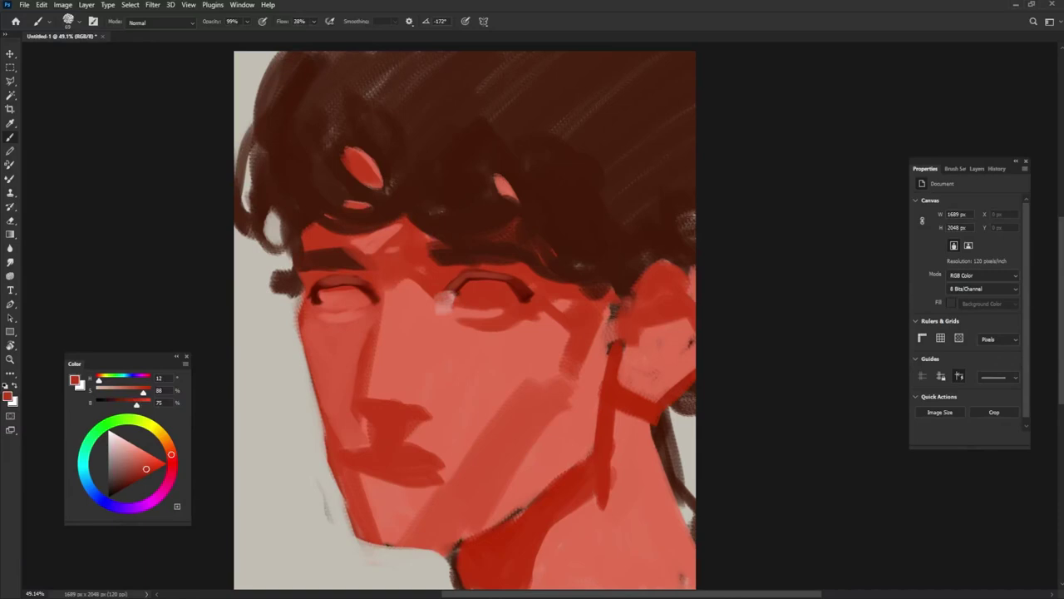
Step: Fill the eyeballs of both eyes with a light pink tone
alt+click(454, 293)
mouse_move(500, 284)
mouse_down()
mouse_move(486, 291)
mouse_move(509, 286)
mouse_up()
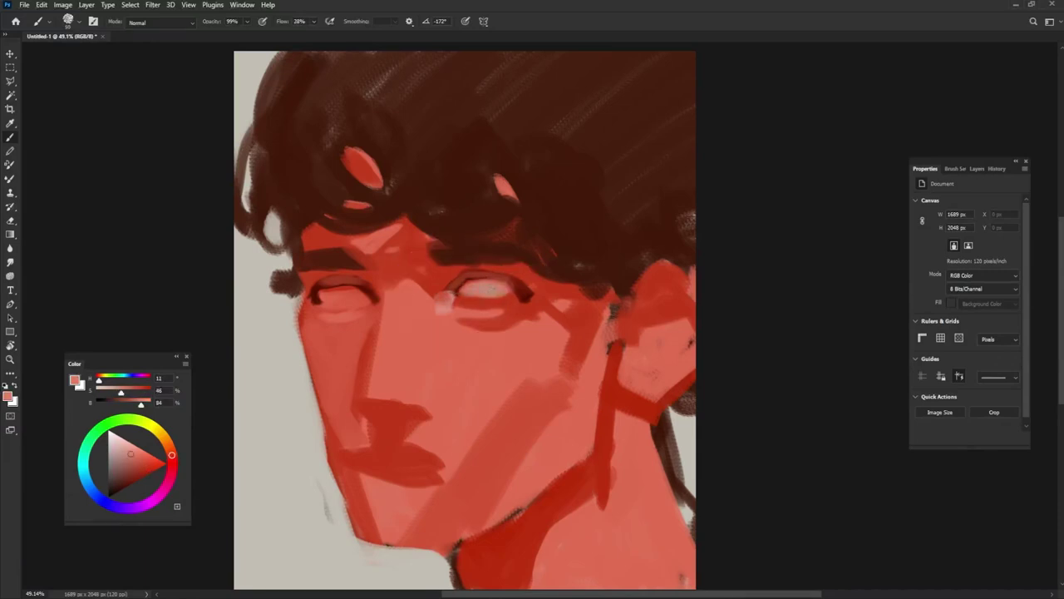
drag(321, 294, 369, 291)
Step: Paint sampled dark brown hair strands over the forehead's edge and narrow the red skin gap in the fringe
alt+click(532, 220)
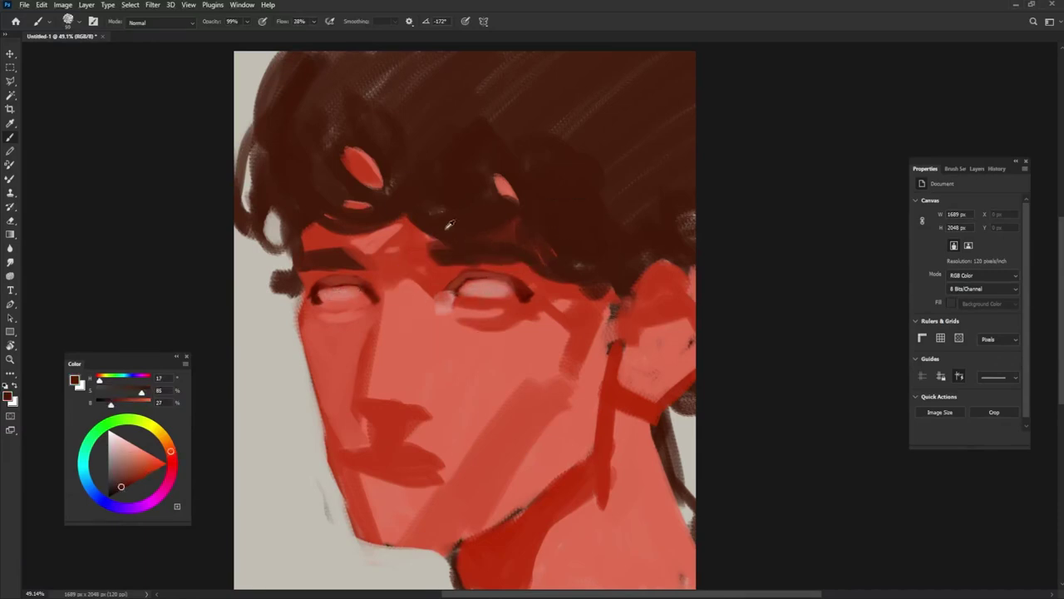
drag(401, 214, 431, 241)
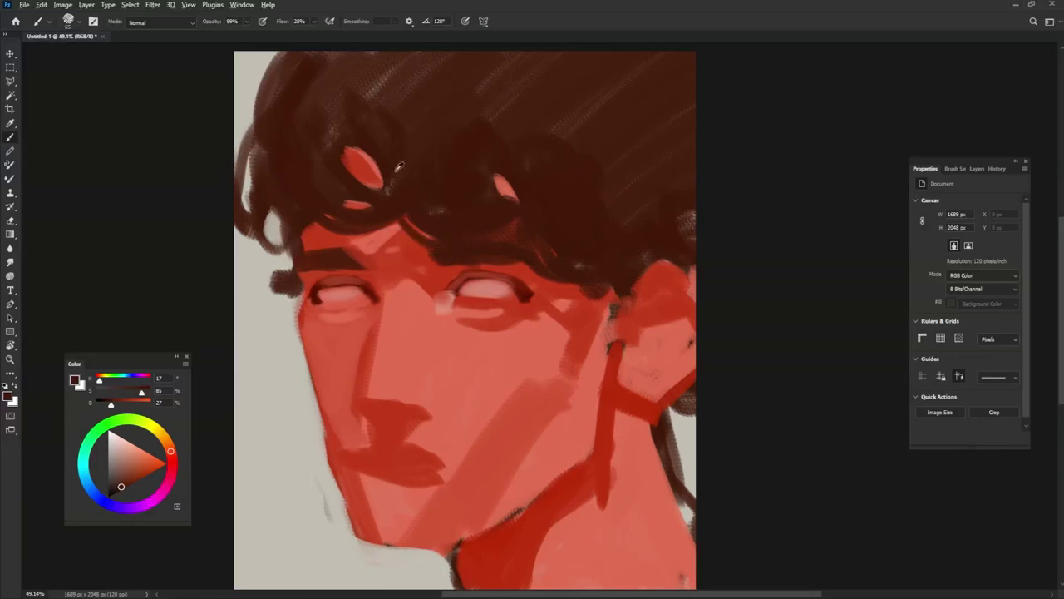
alt+click(361, 139)
drag(358, 153, 393, 198)
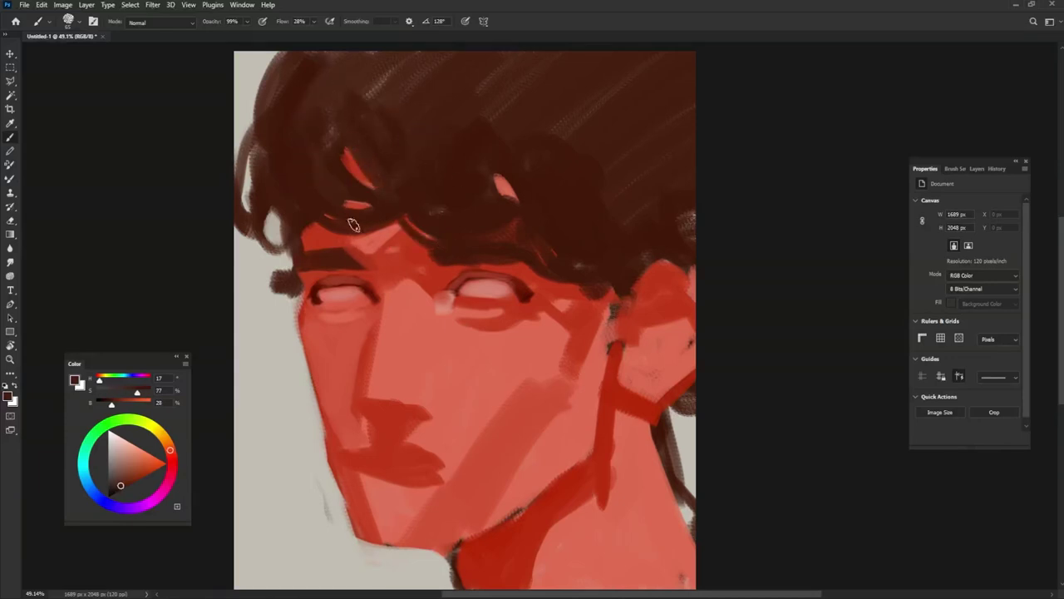
alt+click(399, 172)
Step: Shade the near side plane of the nose bridge with a mid-red sampled beside the eyes
alt+click(372, 267)
alt+click(380, 249)
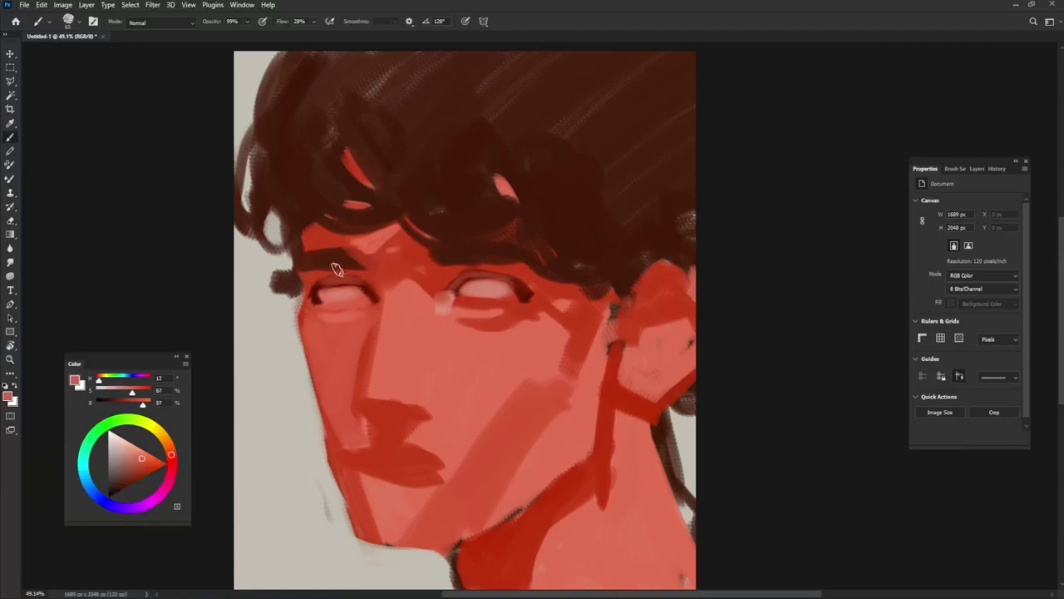
alt+click(428, 279)
alt+click(433, 275)
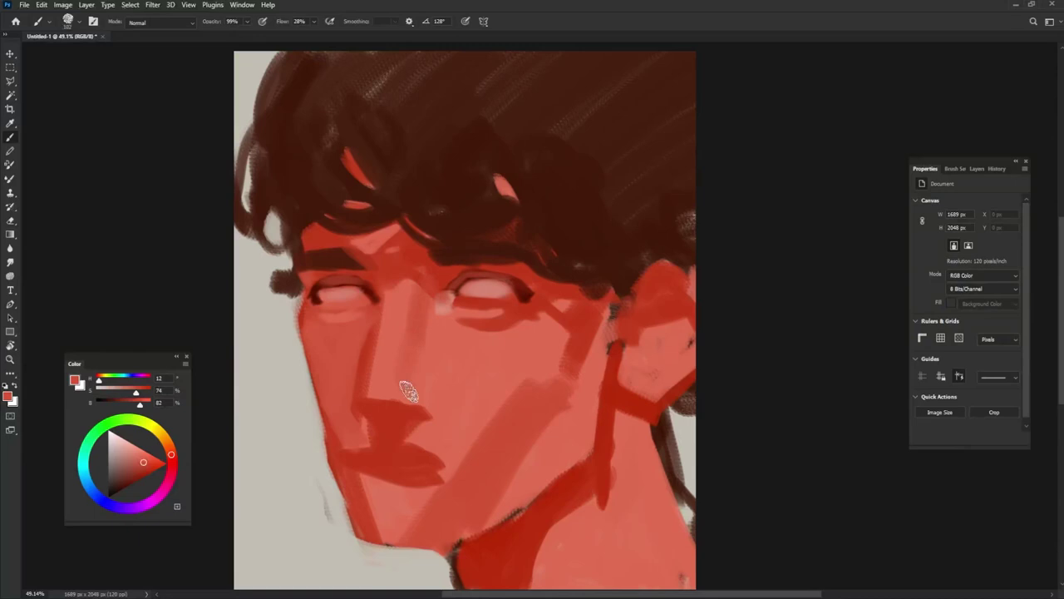
drag(409, 390, 420, 403)
drag(477, 208, 468, 207)
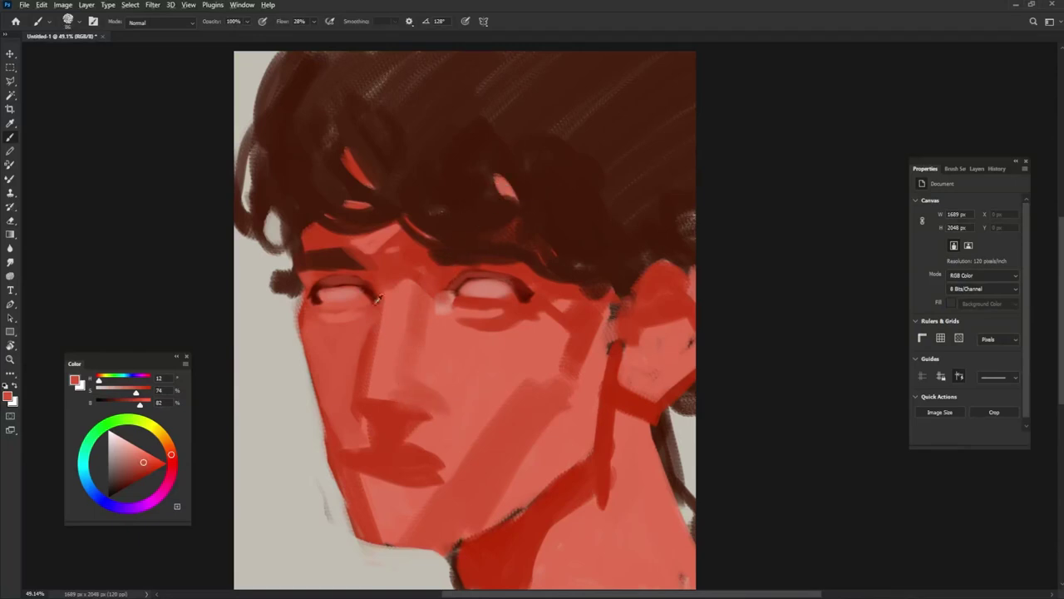
Step: Paint a dark red shadow from the far eye's inner corner down the nose edge and beneath the nose tip
alt+click(371, 288)
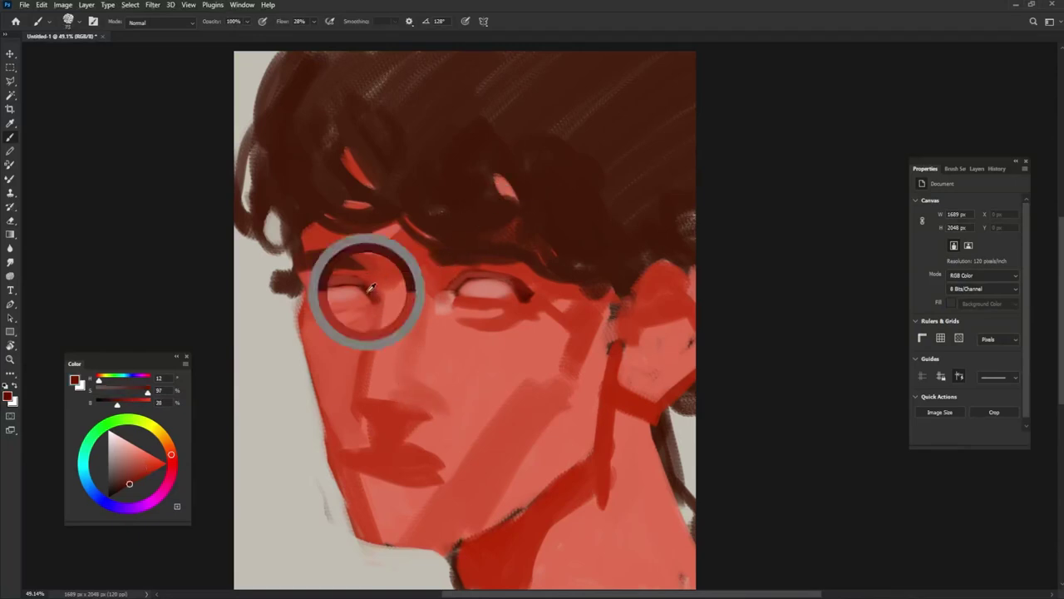
alt+click(374, 286)
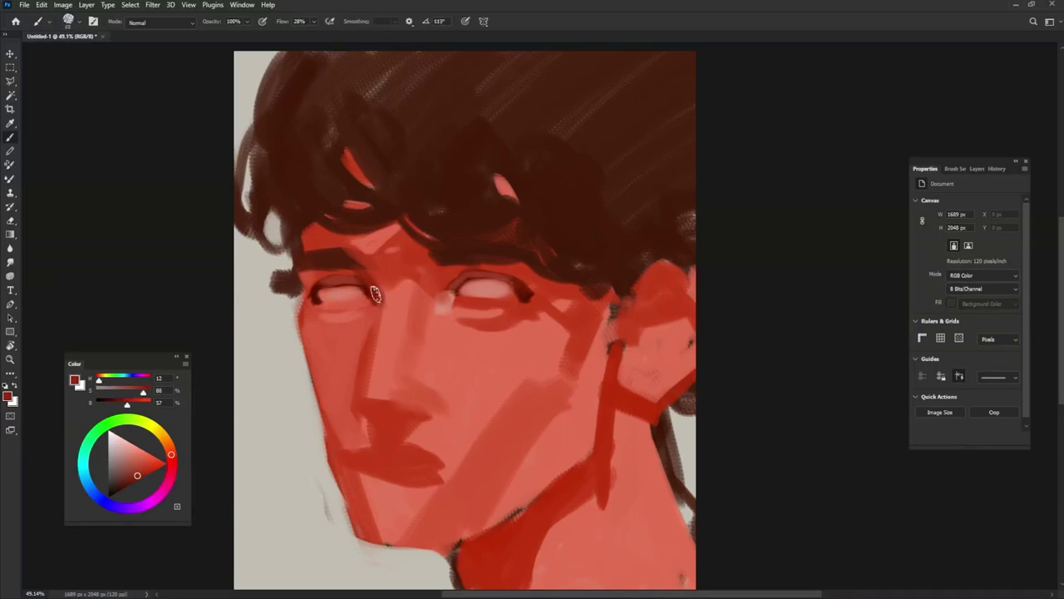
drag(375, 295, 375, 331)
mouse_move(361, 414)
mouse_down()
mouse_move(367, 365)
mouse_move(361, 394)
mouse_move(379, 411)
mouse_move(362, 403)
mouse_move(395, 436)
mouse_up()
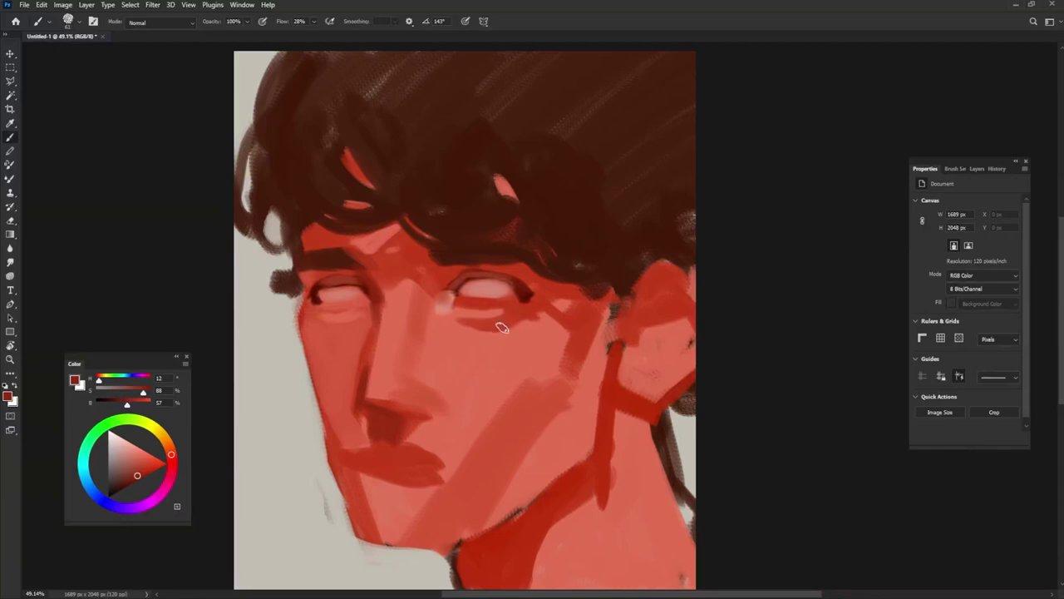
alt+click(382, 418)
drag(366, 419, 366, 458)
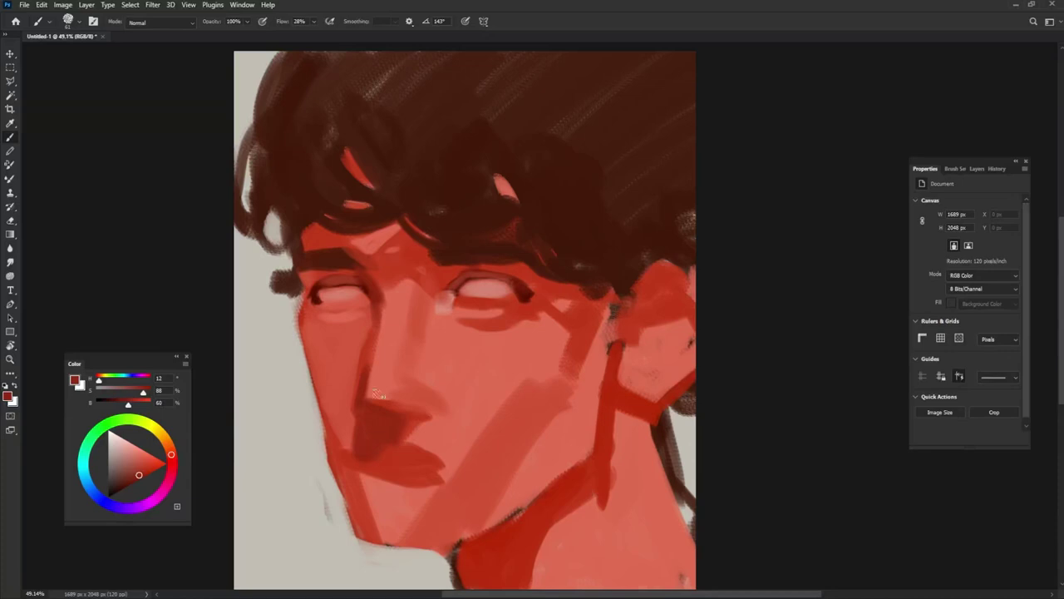
Step: Reshape the nose wing and slim the mouth with sampled skin reds, and darken the line between the lips
alt+click(413, 425)
drag(407, 422, 406, 455)
alt+click(445, 383)
drag(458, 419, 474, 433)
drag(414, 450, 472, 463)
alt+click(385, 440)
mouse_move(394, 438)
mouse_down()
mouse_move(360, 473)
mouse_move(405, 463)
mouse_move(364, 473)
mouse_move(451, 467)
mouse_up()
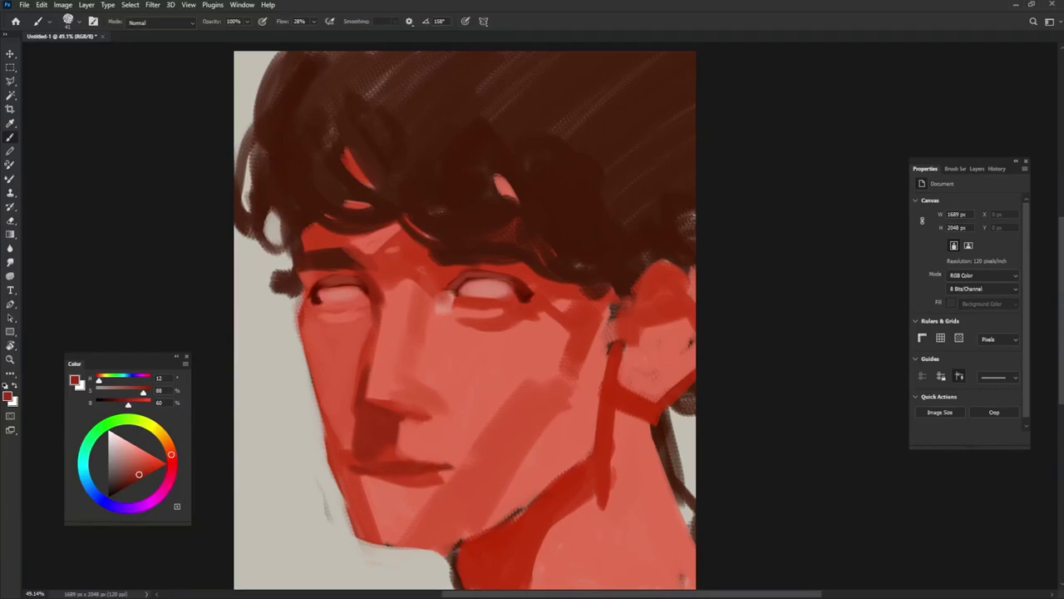
Step: Enlarge the brush and clean up the far edge of the nose and its cast shadow with sampled cheek reds
drag(485, 320, 439, 311)
key(ctrl+z)
alt+click(379, 292)
key(bracketright)
key(bracketright)
key(bracketright)
drag(364, 427, 366, 454)
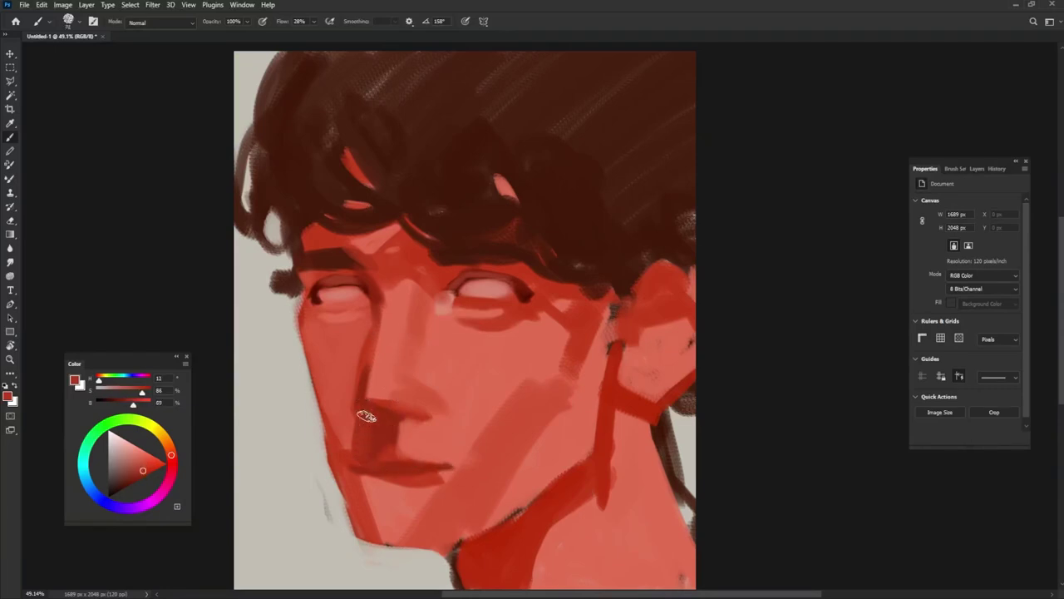
alt+click(347, 415)
mouse_move(361, 402)
mouse_down()
mouse_move(353, 443)
mouse_move(373, 449)
mouse_move(344, 443)
mouse_up()
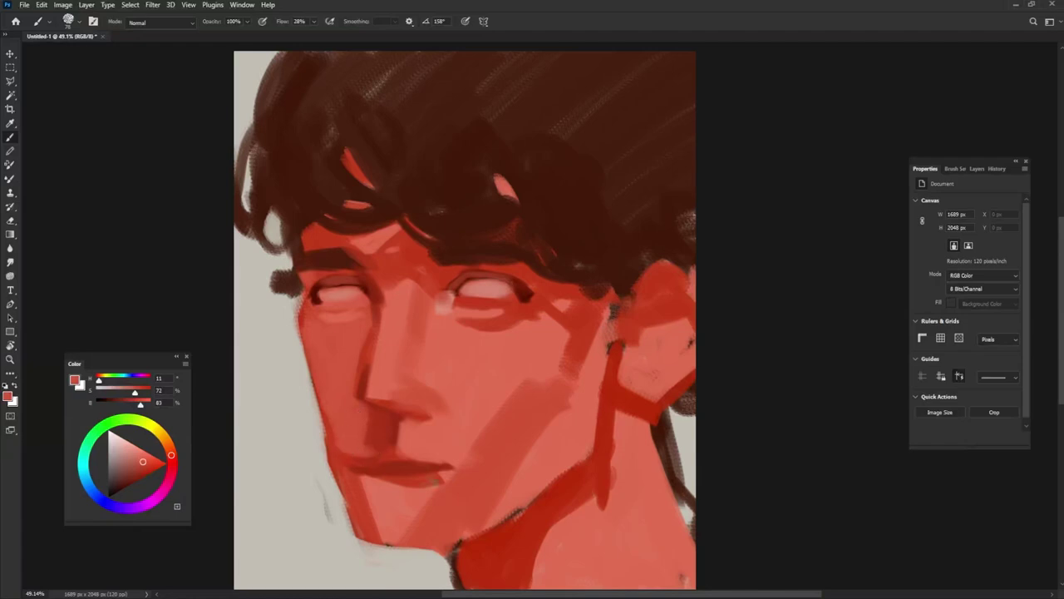
Step: Deepen the shading around the far eye's inner corner and lower lid with sampled dark and mid reds
alt+click(366, 341)
alt+click(373, 304)
alt+click(372, 306)
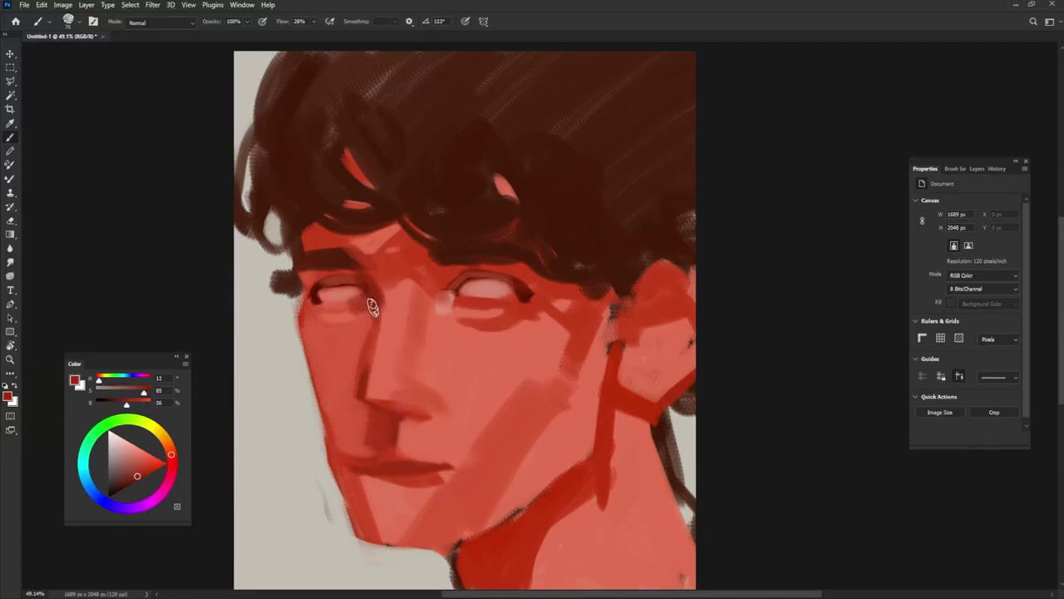
alt+click(349, 338)
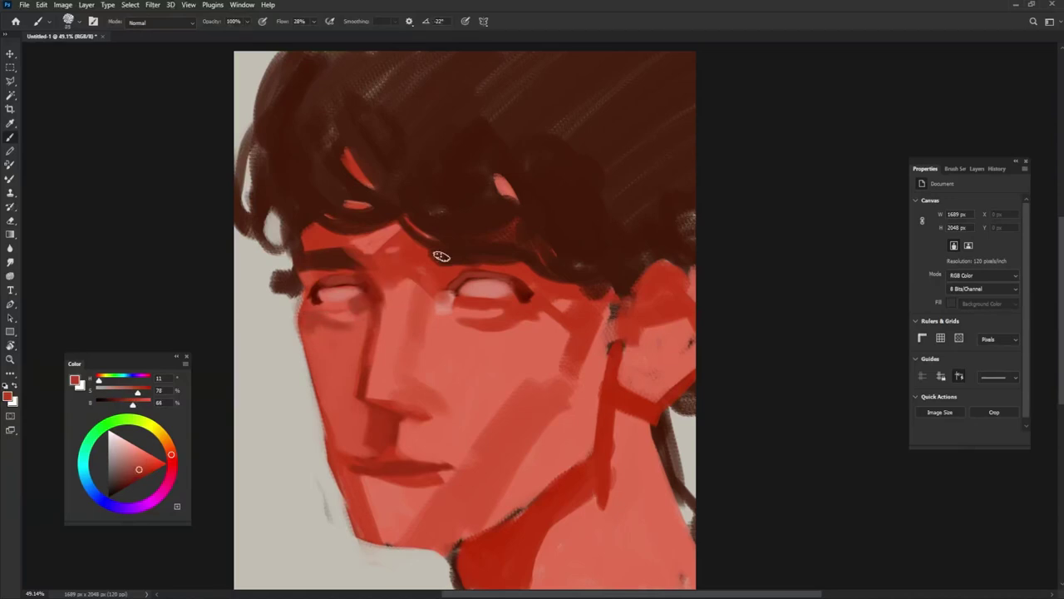
Step: Tone down the near eyeball with mid-reds sampled from the surrounding lids
alt+click(521, 304)
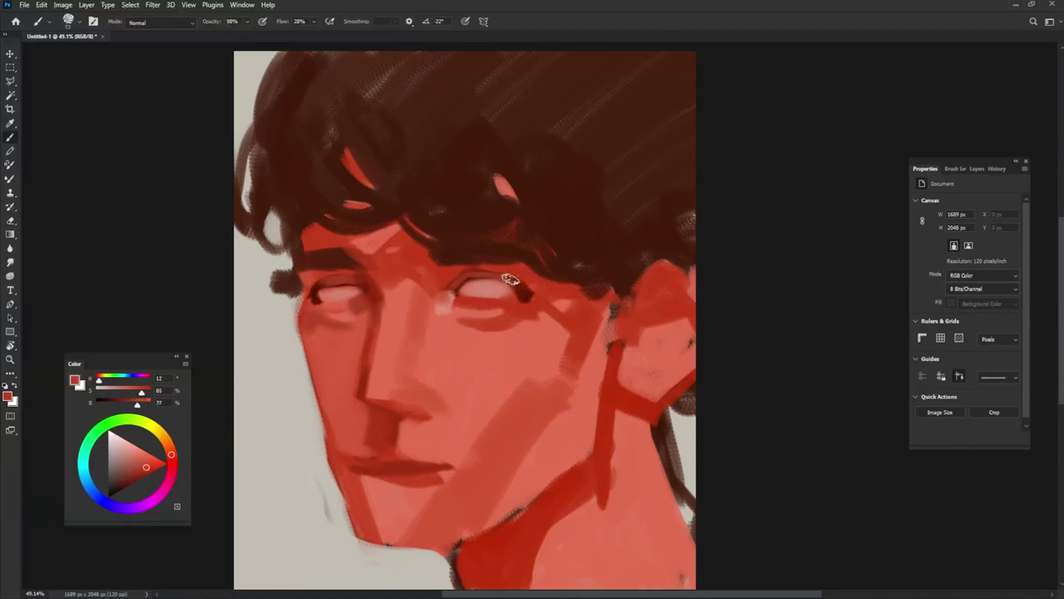
alt+click(505, 288)
alt+click(499, 302)
drag(514, 291, 491, 288)
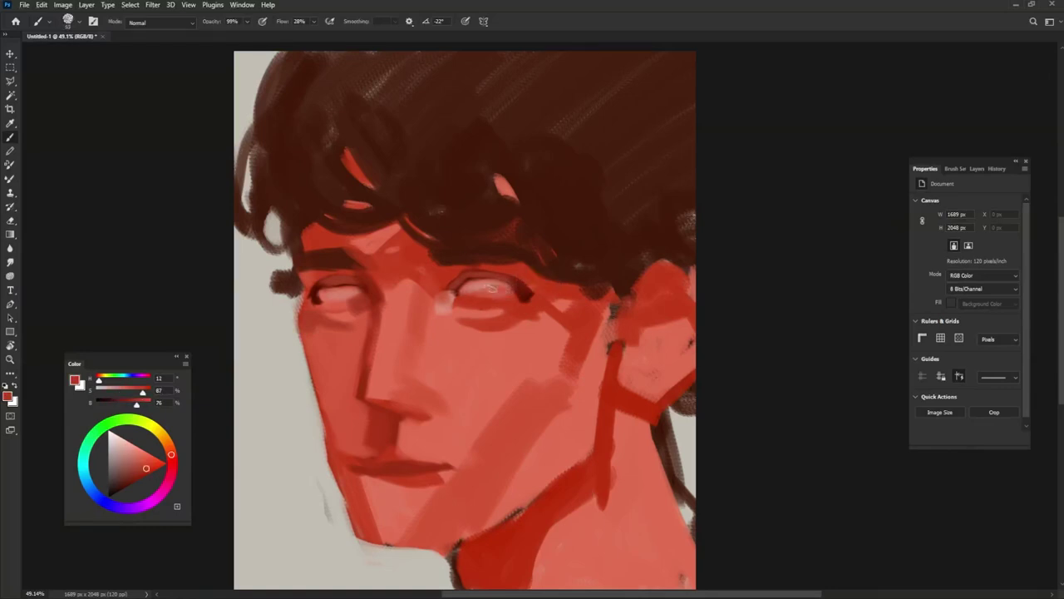
alt+click(497, 285)
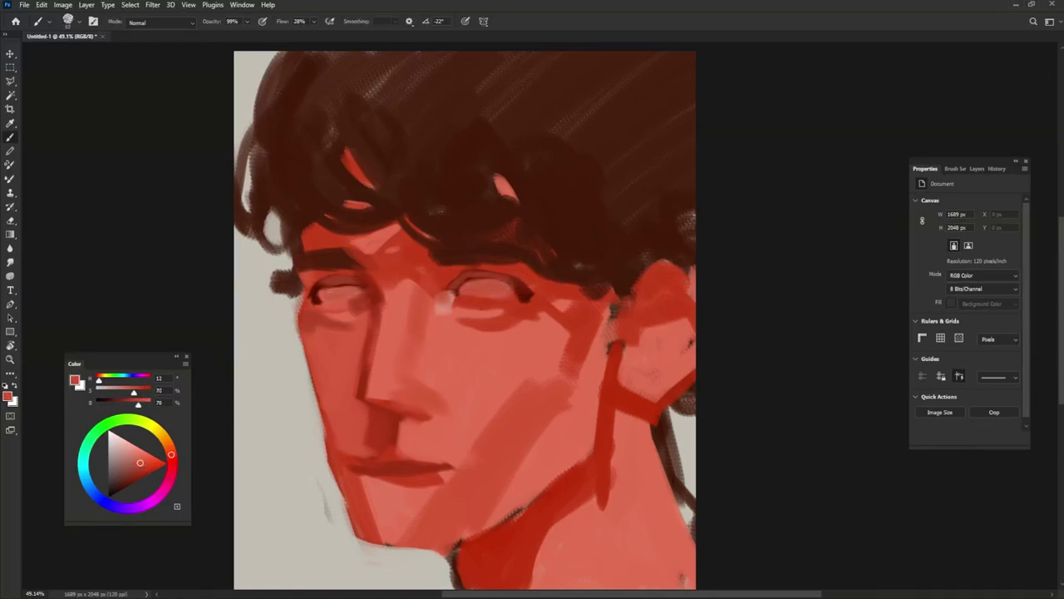
Step: Rotate the brush tip and paint lighter pink on the lower part of both eyeballs, leaving shade under the lids
alt+click(504, 278)
key(shift+Left)
key(shift+Left)
drag(513, 297, 509, 293)
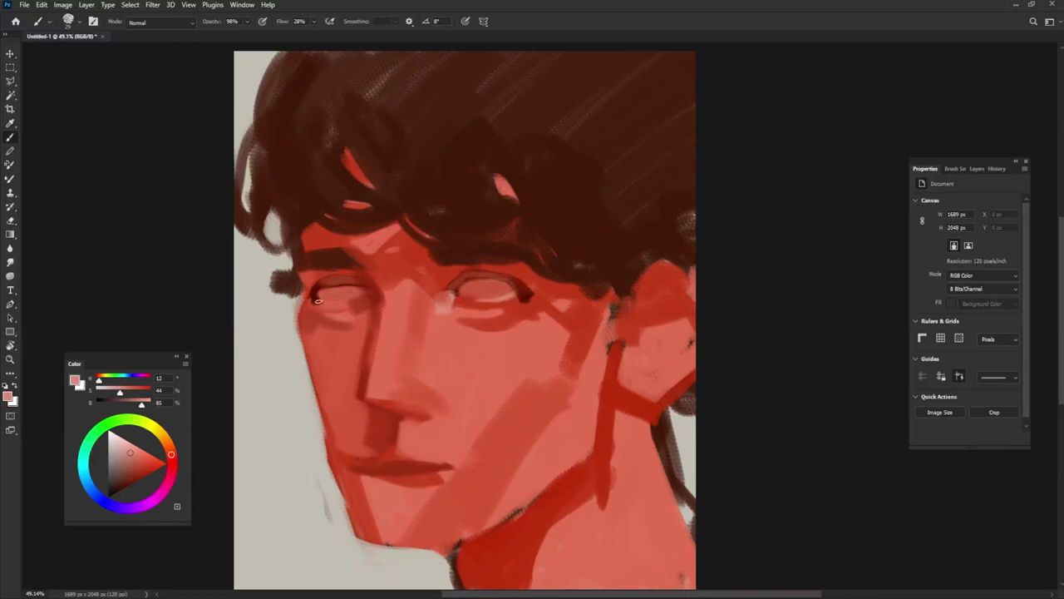
Step: Extend the near eyebrow's inner end and the hair at the temple with sampled dark browns
alt+click(443, 252)
key(shift+Right)
key(shift+Right)
key(shift+Right)
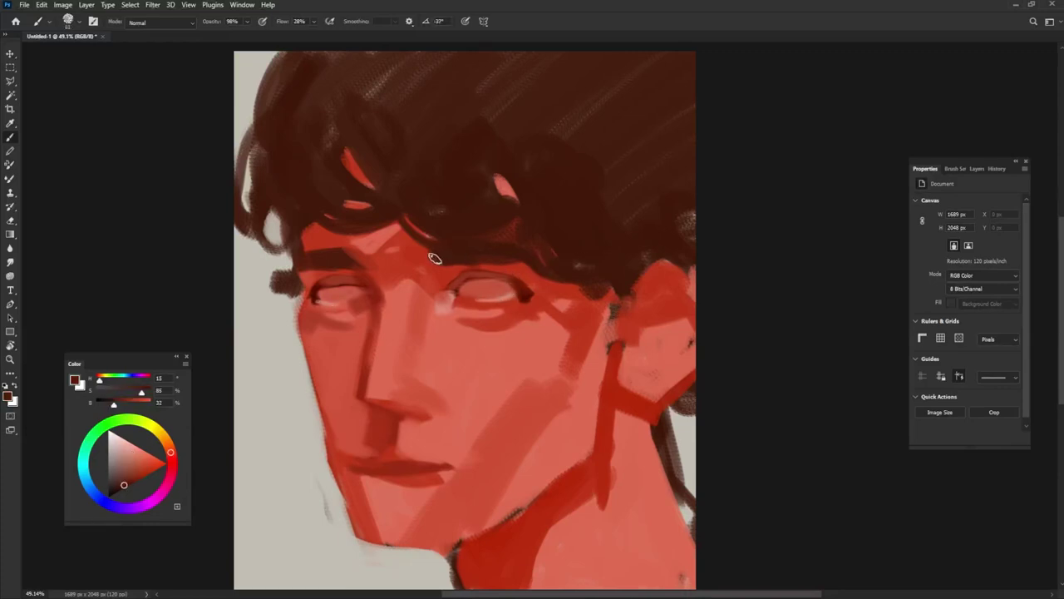
drag(434, 255, 421, 262)
alt+click(592, 260)
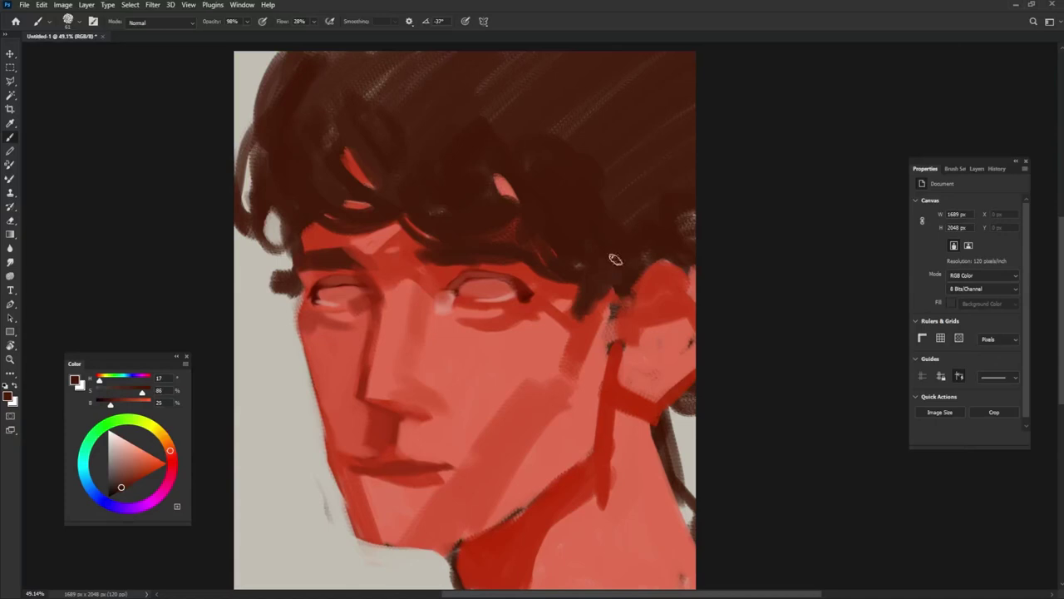
Step: Blend the near eye's inner corner and paint pink highlights along the nose bridge and tip, softened with sampled reds
alt+click(613, 301)
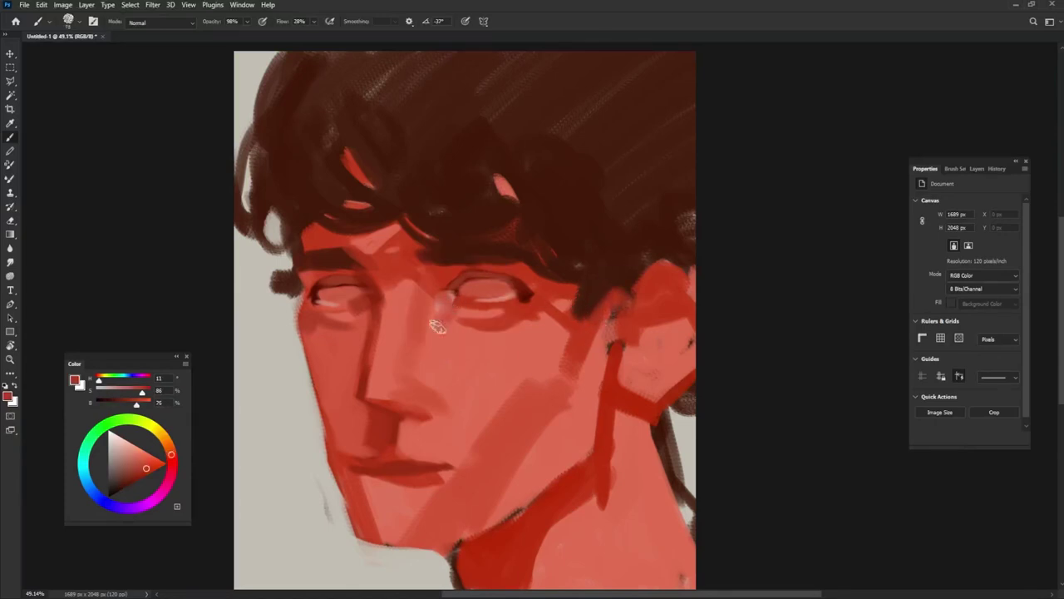
alt+click(496, 289)
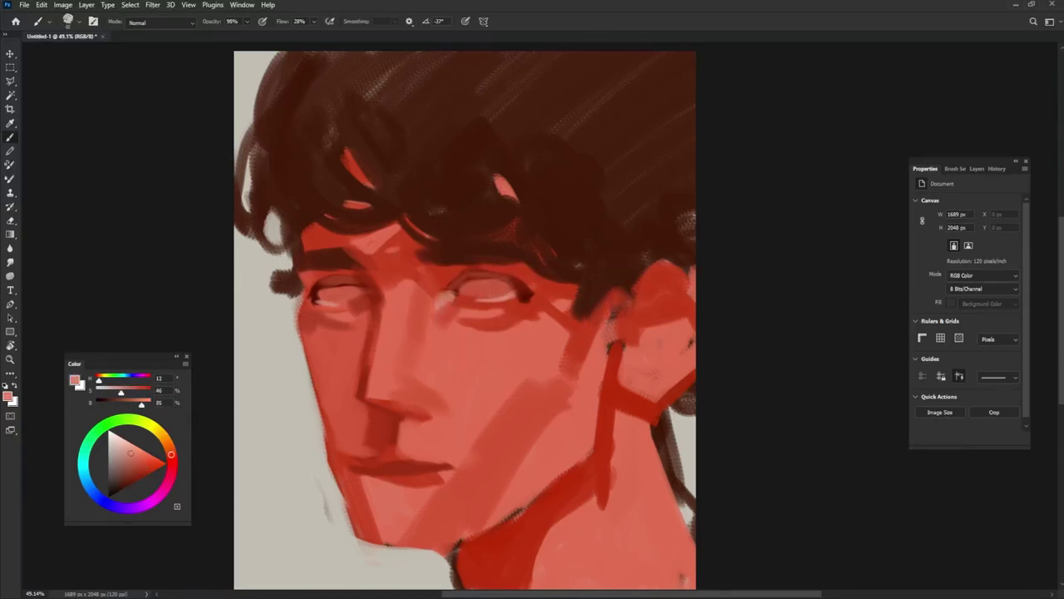
mouse_move(388, 286)
mouse_down()
mouse_move(378, 367)
mouse_move(394, 303)
mouse_move(422, 341)
mouse_move(418, 380)
mouse_move(396, 392)
mouse_move(383, 379)
mouse_move(377, 390)
mouse_move(430, 386)
mouse_move(395, 391)
mouse_up()
key(])
alt+click(291, 397)
alt+click(398, 379)
alt+click(386, 352)
drag(386, 350, 394, 316)
alt+click(405, 288)
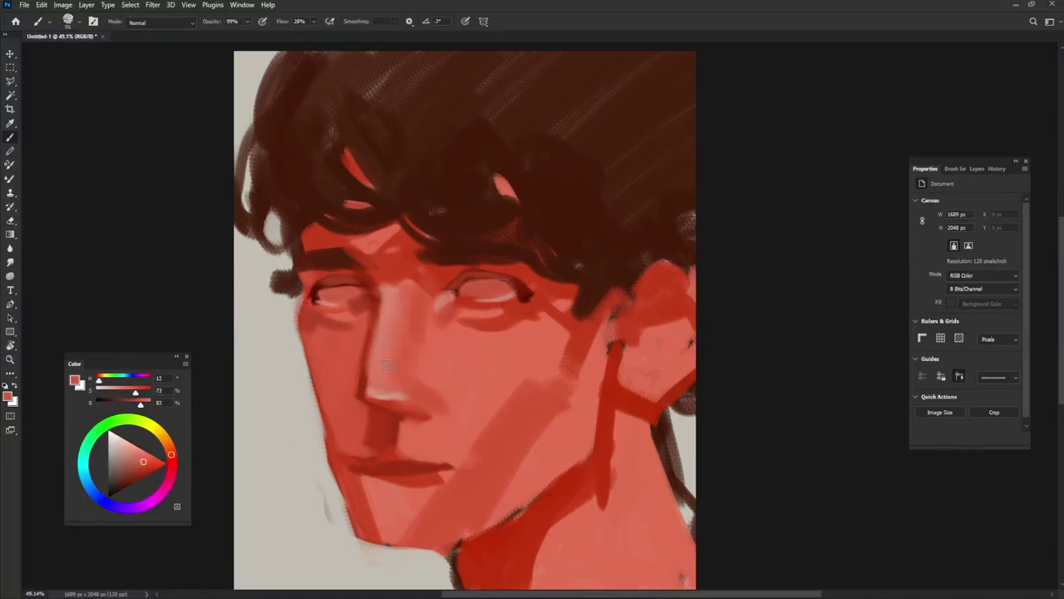
Step: Paint the dark brown nostril and underside of the nose, and soften their edges with sampled reds
alt+click(586, 281)
drag(399, 406, 416, 411)
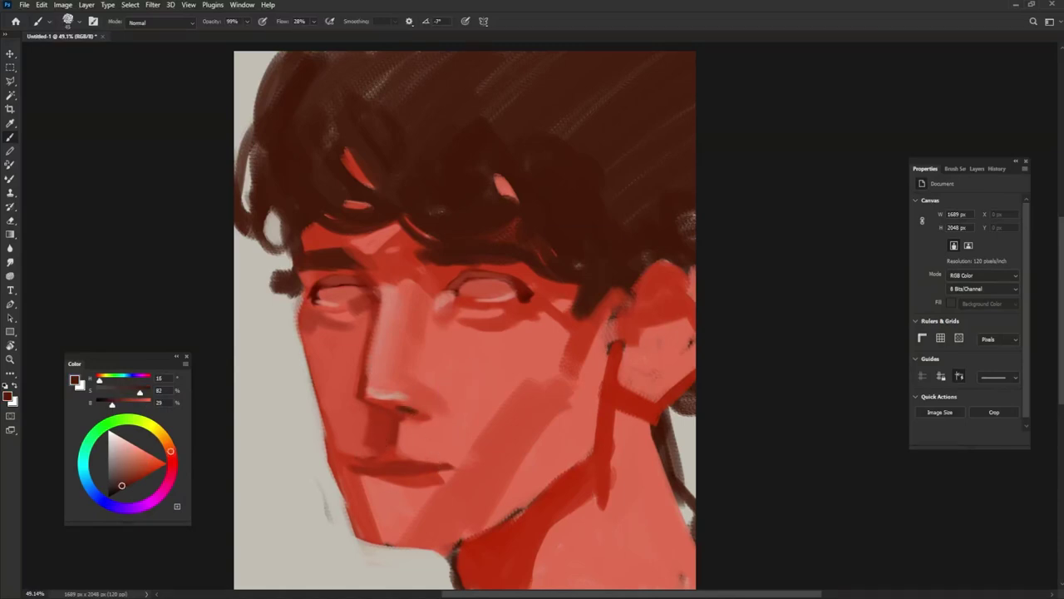
alt+click(369, 402)
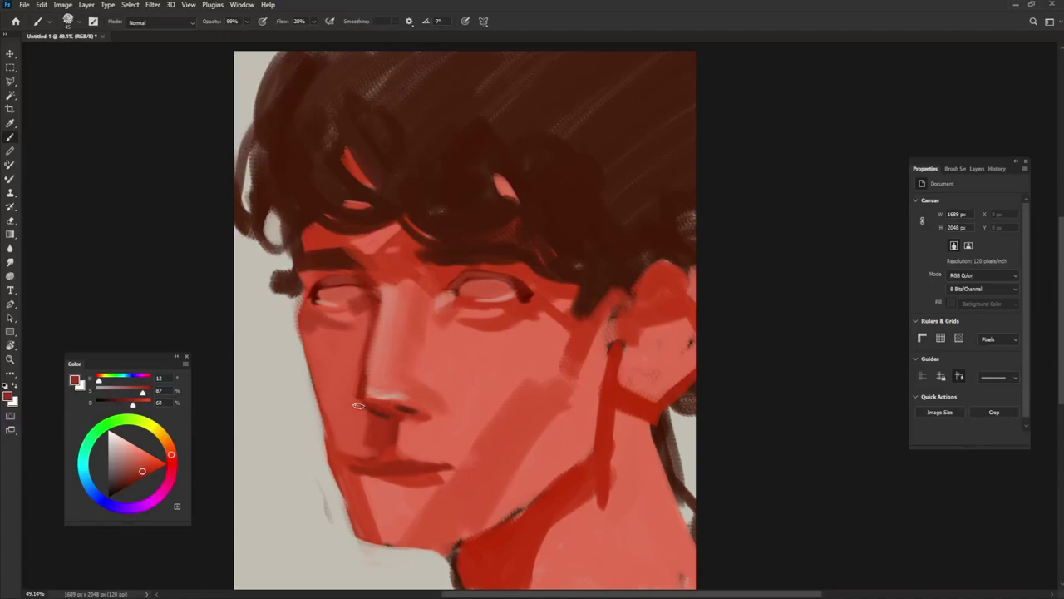
alt+click(405, 408)
drag(405, 408, 415, 414)
alt+click(412, 419)
alt+click(384, 392)
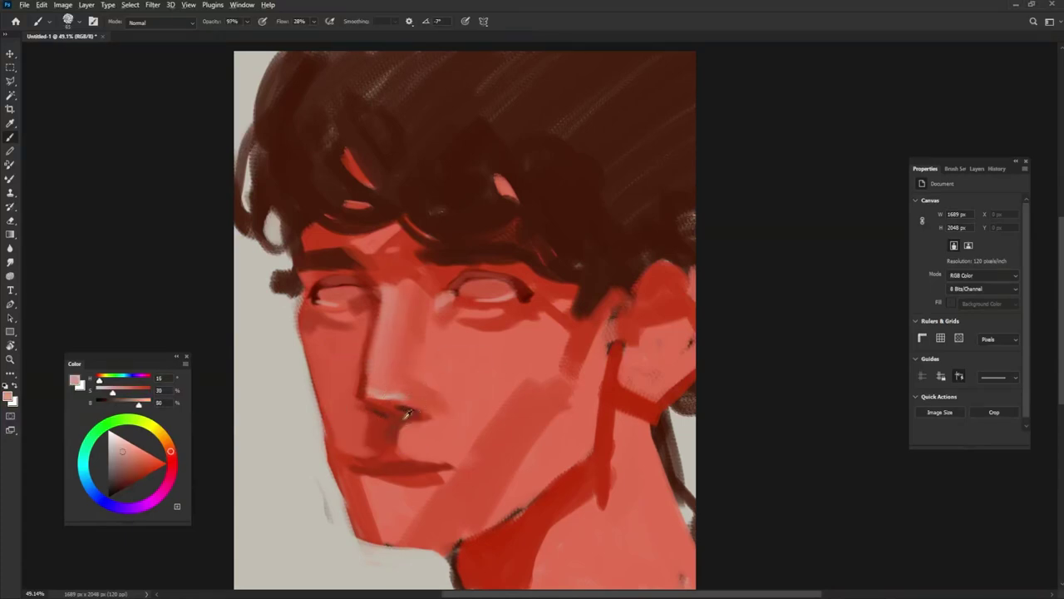
Step: Brush a soft light pink highlight over the near cheek beside the nose with a larger brush
alt+click(438, 388)
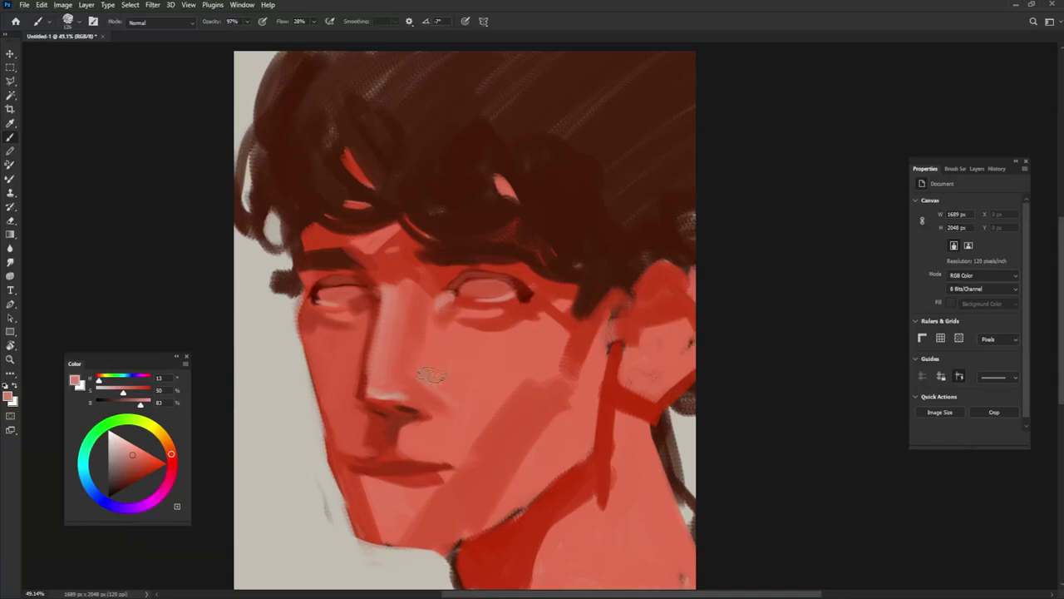
drag(431, 376, 444, 402)
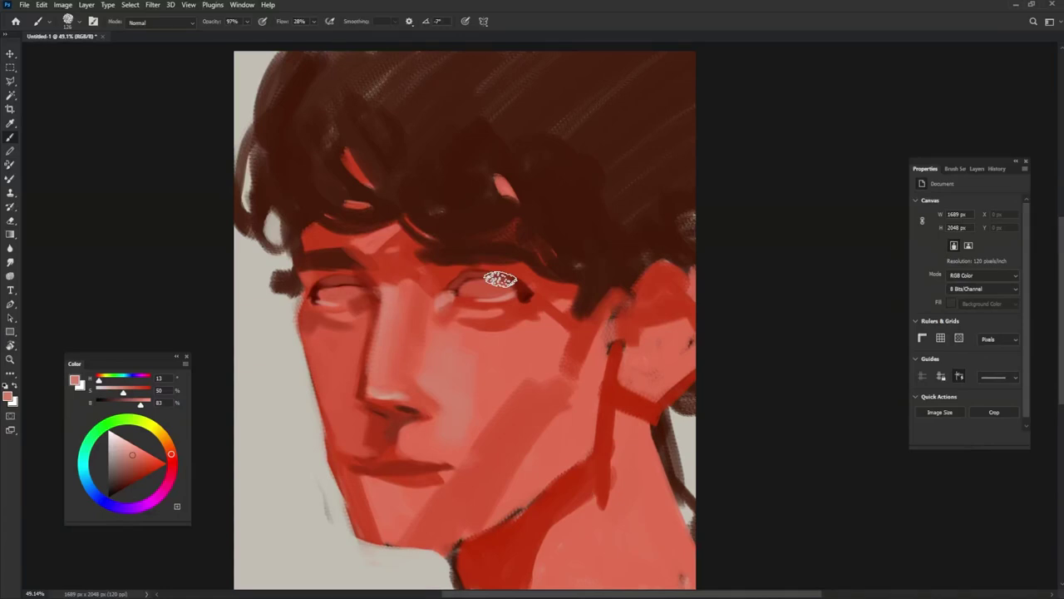
Step: Blend the skin between the brows and the top of the nose bridge with sampled reds and a smaller brush
alt+click(391, 290)
key(bracketleft)
key(bracketleft)
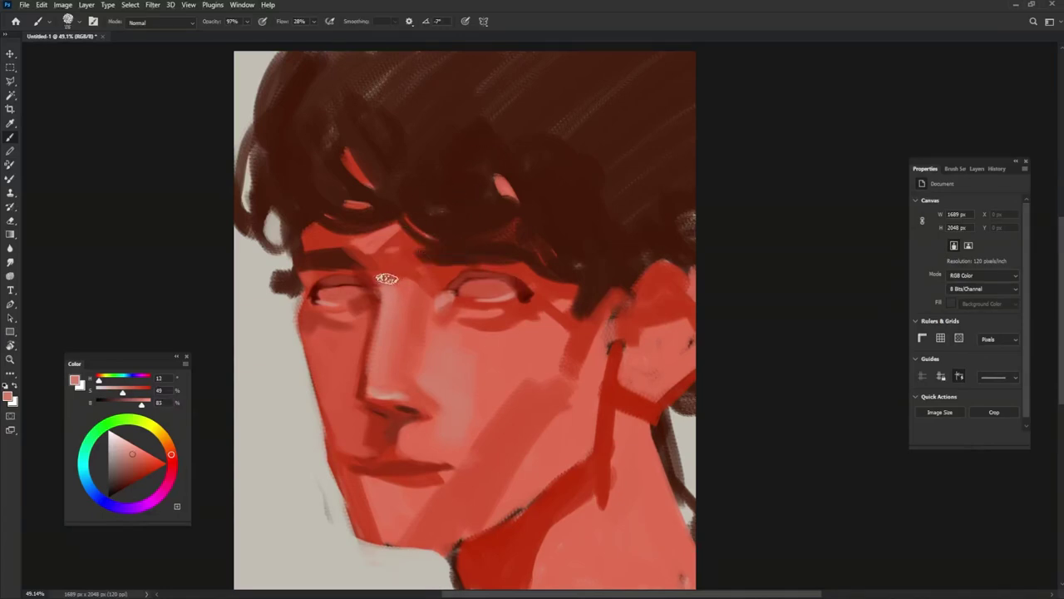
alt+click(409, 281)
alt+click(404, 255)
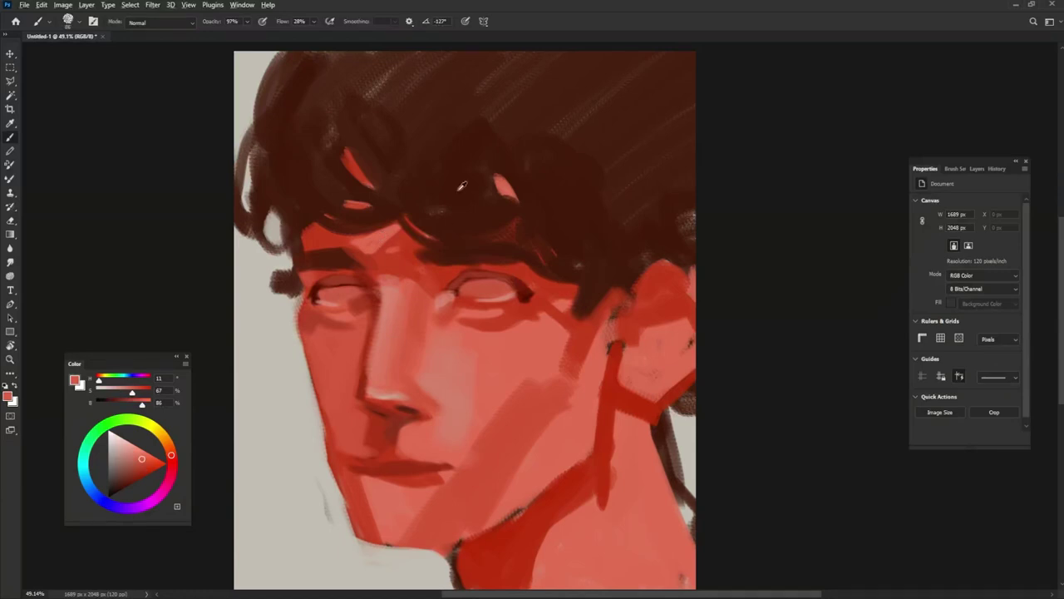
Step: Reshape the nose tip's underside and the near nostril wing with sampled pinks and deep reds
alt+click(403, 399)
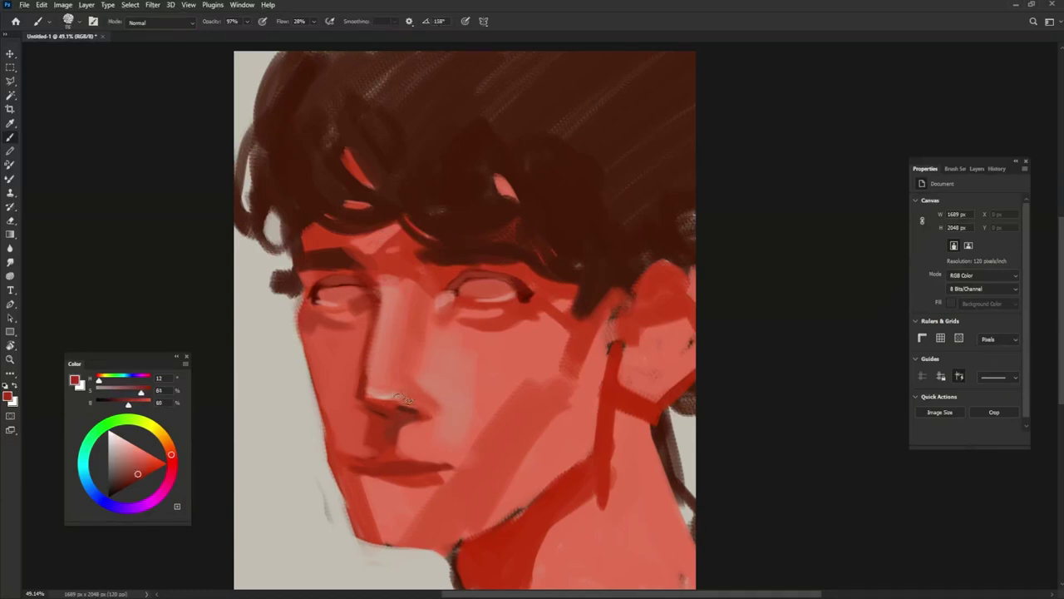
alt+click(444, 368)
mouse_move(408, 392)
mouse_down()
mouse_move(432, 409)
mouse_move(413, 429)
mouse_move(430, 402)
mouse_move(403, 412)
mouse_up()
alt+click(407, 382)
alt+click(409, 412)
alt+click(430, 403)
alt+click(418, 407)
alt+click(384, 408)
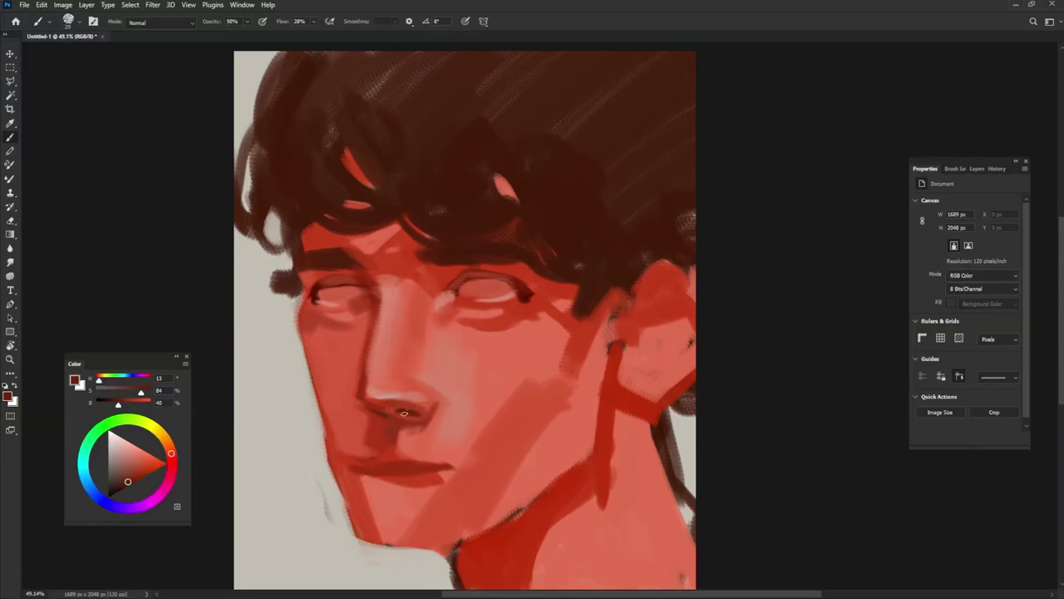
Step: Define the nostril in dark red-brown and soften the far side of the nose tip with sampled reds
alt+click(405, 408)
alt+click(388, 375)
mouse_move(389, 398)
mouse_down()
mouse_move(368, 407)
mouse_move(373, 398)
mouse_up()
alt+click(363, 415)
alt+click(363, 404)
alt+click(367, 408)
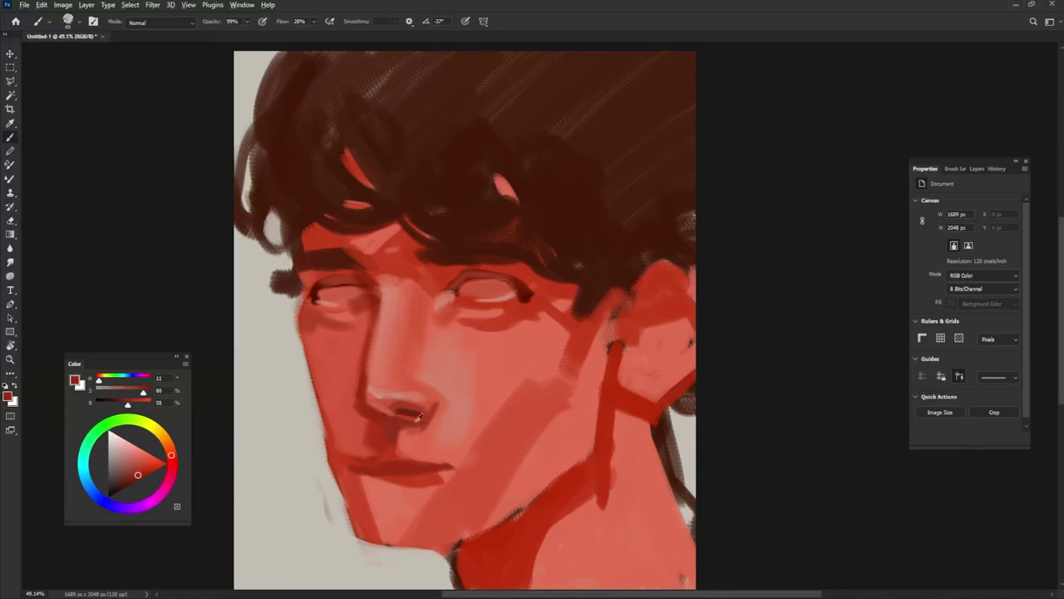
alt+click(409, 414)
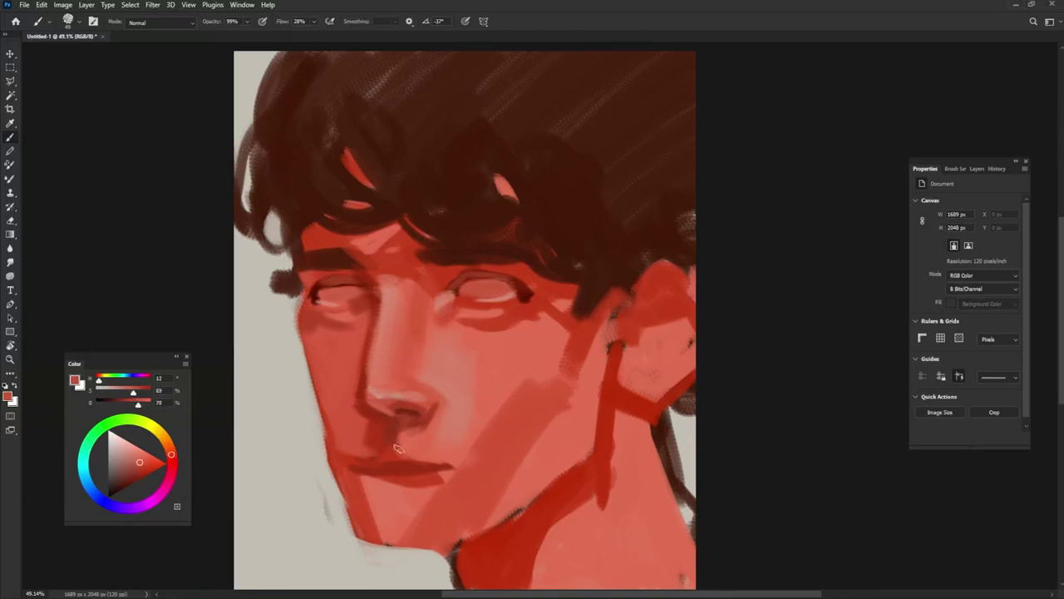
Step: Blend the nostril wing into the cheek and upper lip with sampled mid reds
alt+click(415, 422)
alt+right_click(427, 371)
alt+click(444, 406)
drag(431, 419, 411, 430)
alt+right_click(437, 403)
alt+click(370, 424)
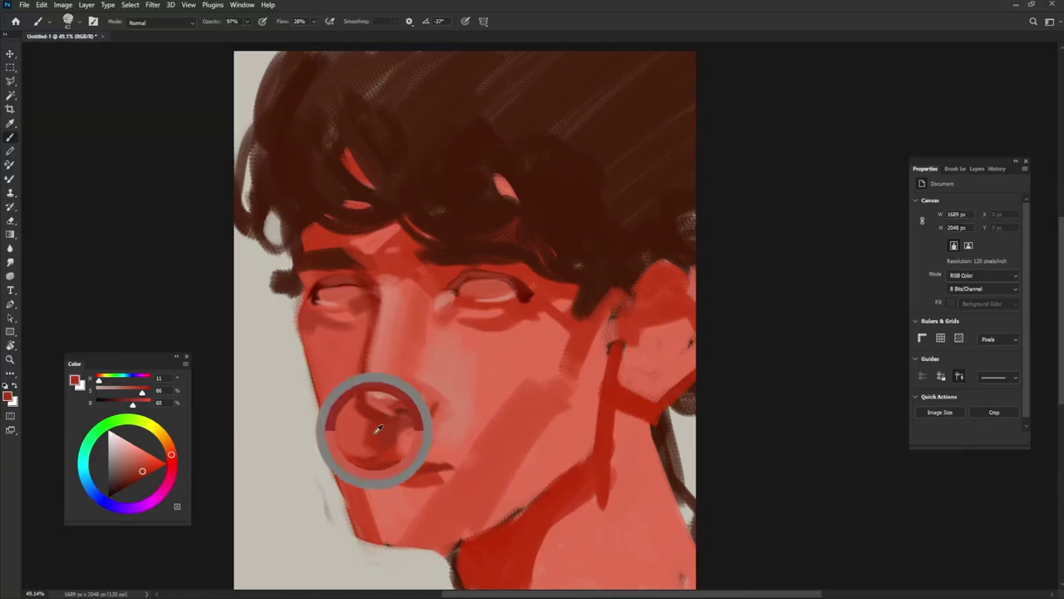
Step: Brush the chin and the area under the mouth with sampled reds and pinks, and repaint the lower lip
mouse_move(361, 481)
mouse_down()
mouse_move(363, 497)
mouse_move(420, 500)
mouse_move(379, 517)
mouse_move(389, 532)
mouse_move(440, 517)
mouse_move(453, 525)
mouse_up()
alt+click(466, 405)
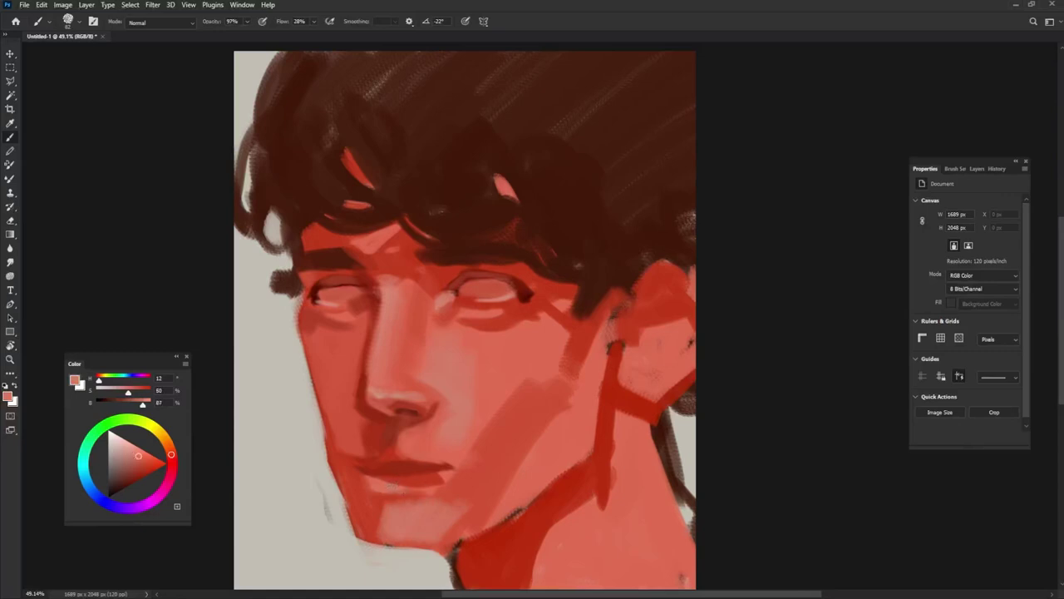
alt+click(375, 485)
drag(378, 477, 441, 477)
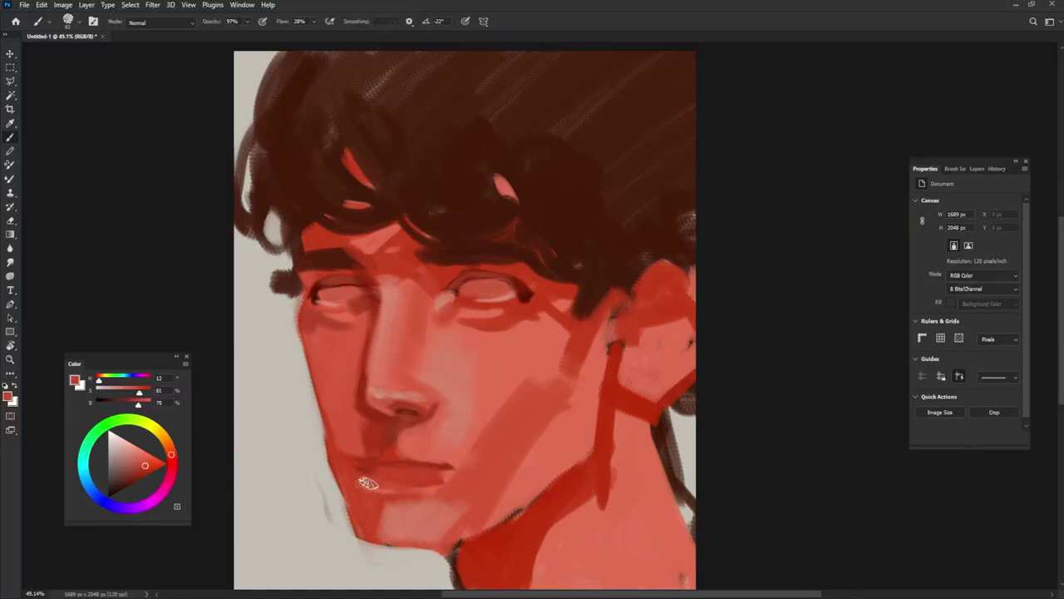
Step: Paint the dark line between the lips and blend the upper lip and the groove above it with sampled reds
alt+click(523, 294)
alt+right_click(425, 427)
drag(349, 472, 453, 469)
alt+right_click(453, 443)
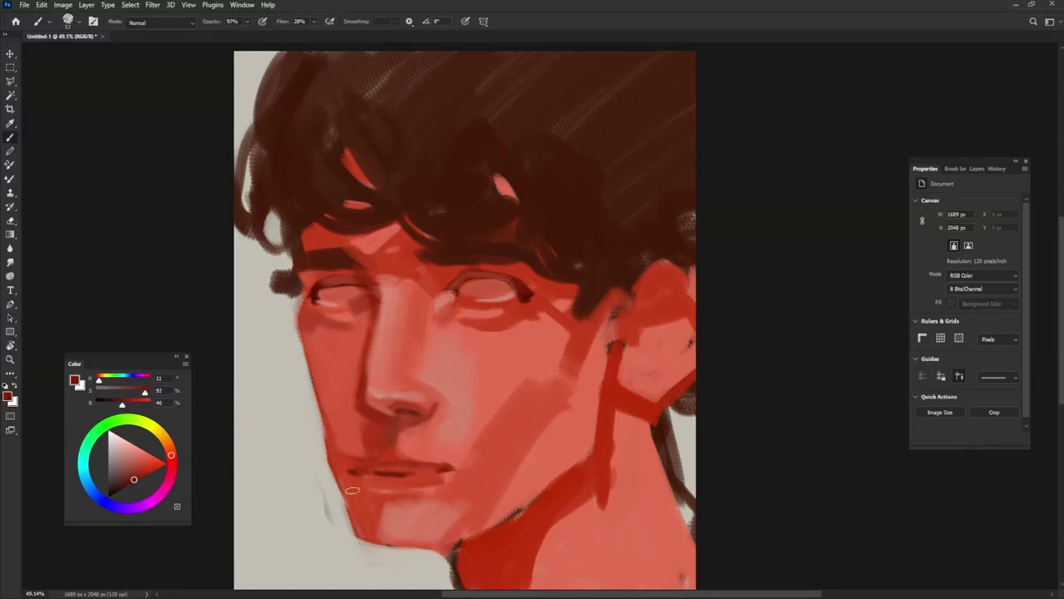
alt+click(390, 467)
mouse_move(367, 473)
mouse_down()
mouse_move(393, 470)
mouse_move(387, 457)
mouse_move(402, 447)
mouse_up()
alt+click(420, 443)
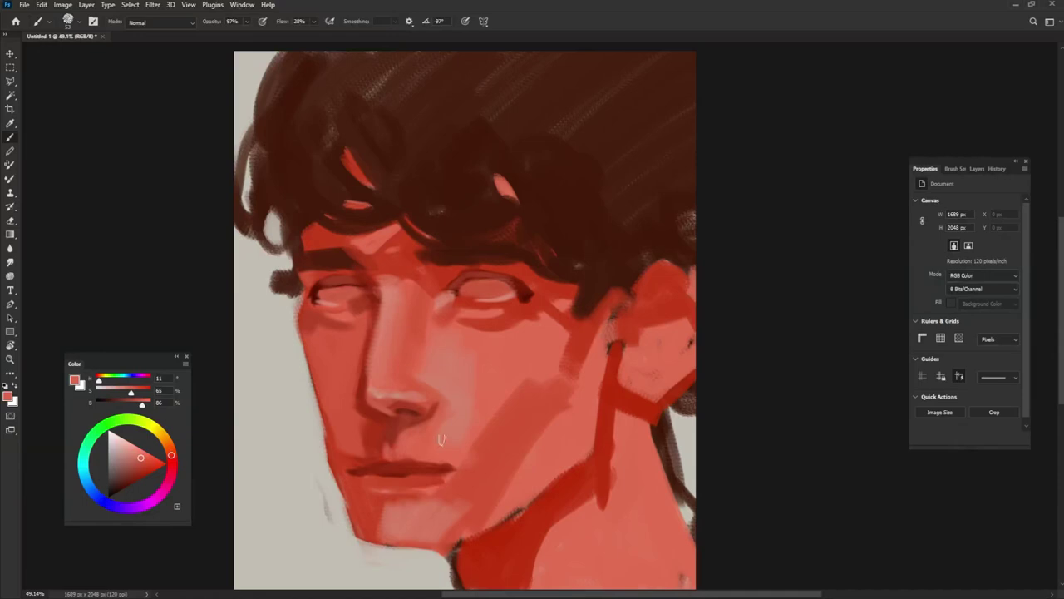
Step: Deepen the near eye's inner corner and the socket beside the nose bridge with sampled dark reds
alt+click(449, 413)
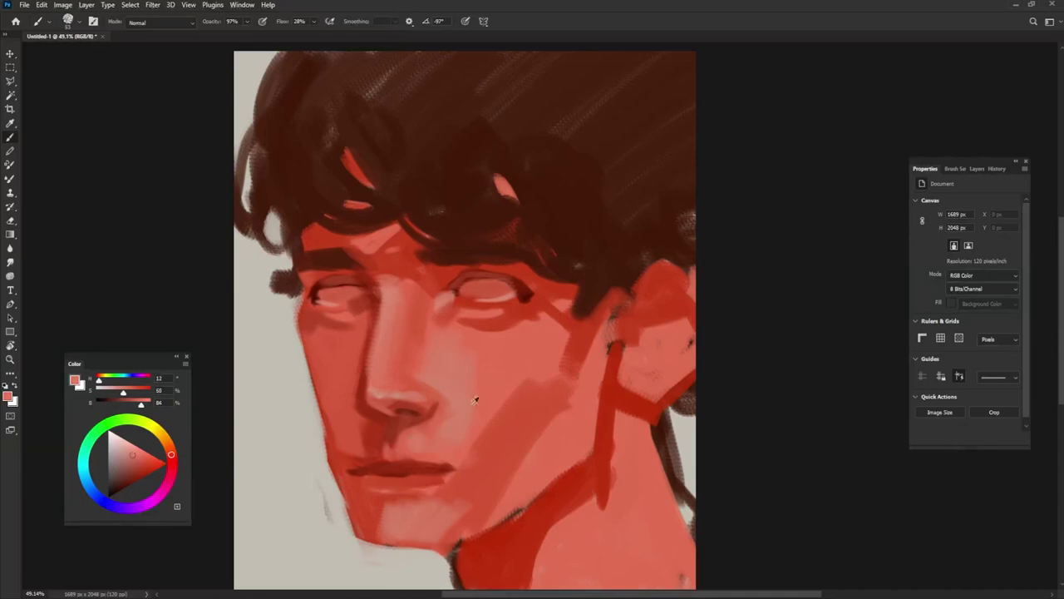
alt+click(434, 290)
alt+click(438, 288)
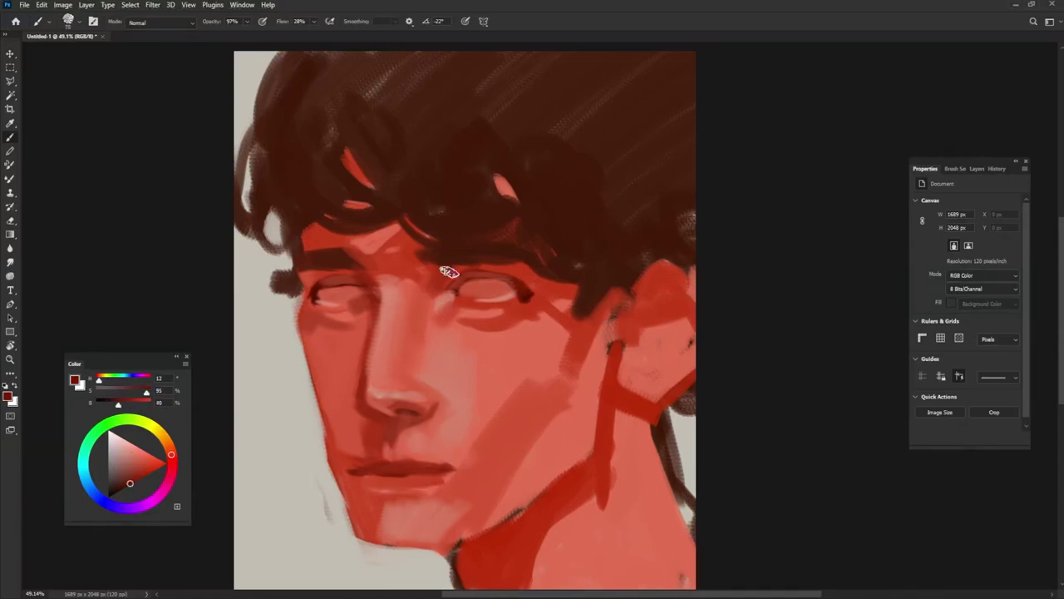
alt+click(439, 280)
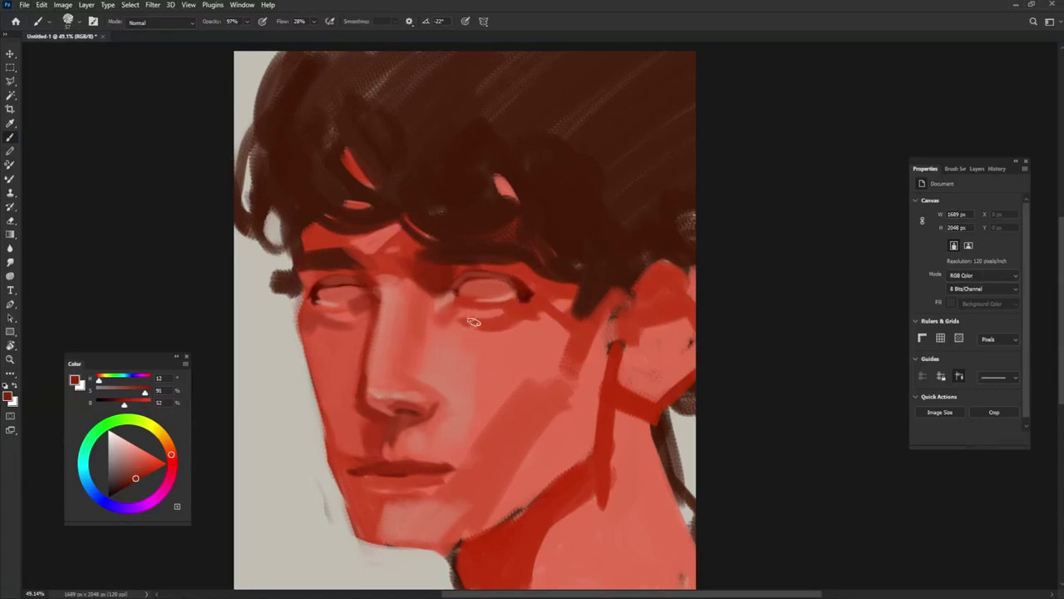
Step: Paint both eyes' upper lids and irises in sampled dark brown, refine the lower lids in pink, and add pale eye highlights
alt+click(344, 257)
mouse_move(349, 258)
mouse_down()
mouse_move(369, 258)
mouse_move(369, 280)
mouse_up()
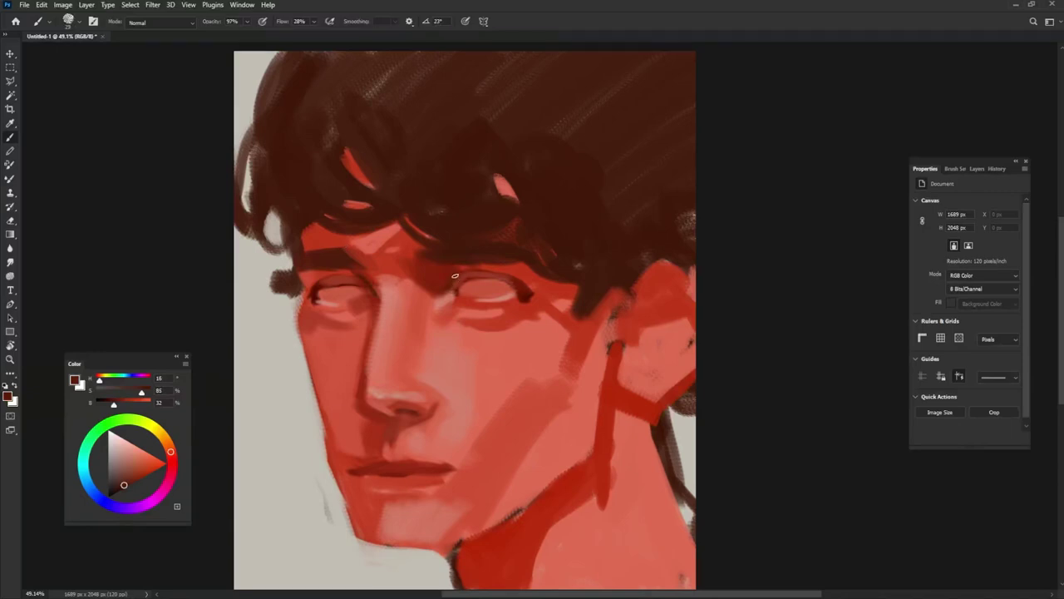
drag(329, 285, 341, 284)
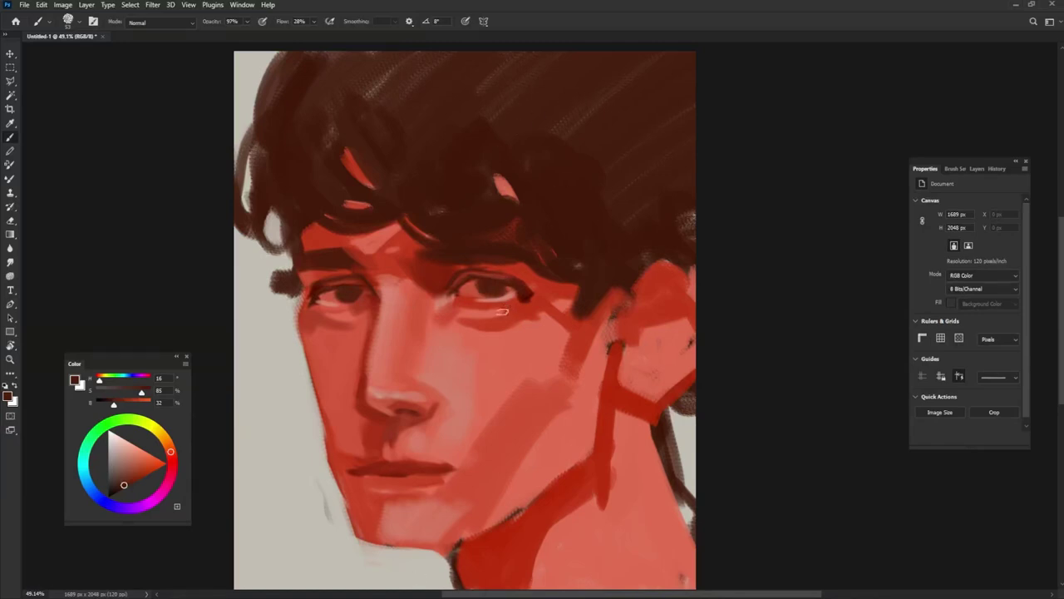
alt+click(447, 304)
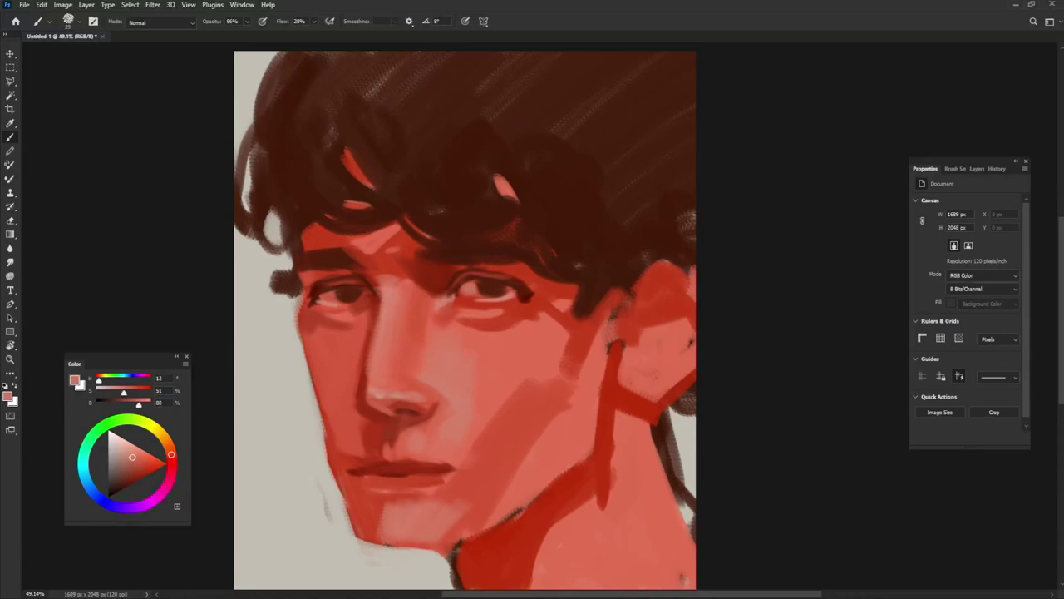
alt+click(282, 400)
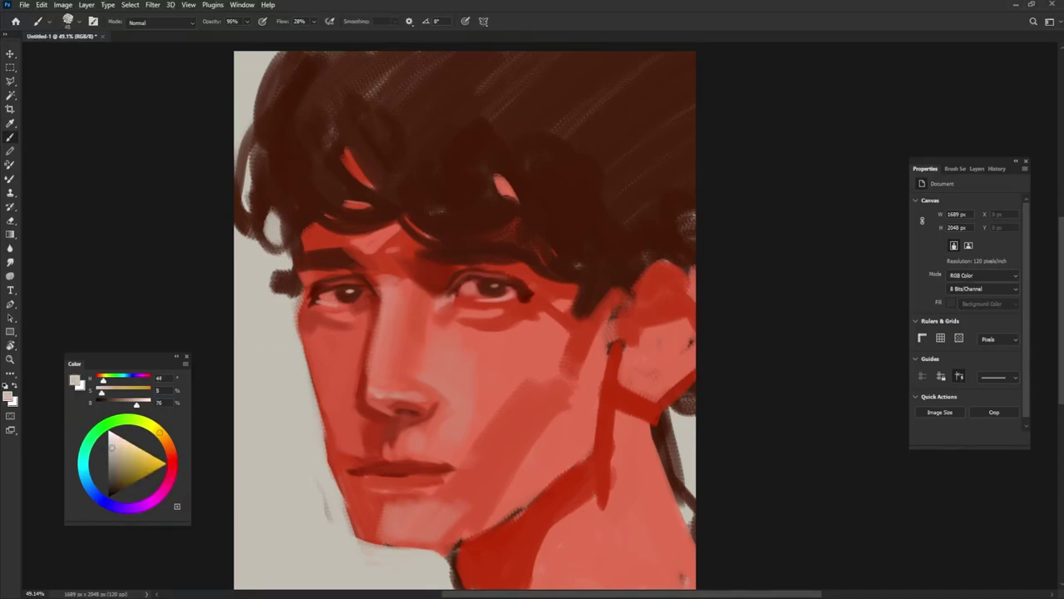
Step: Reshape the upper lip in sampled deep red and clean up both mouth corners with surrounding skin tones
alt+click(392, 459)
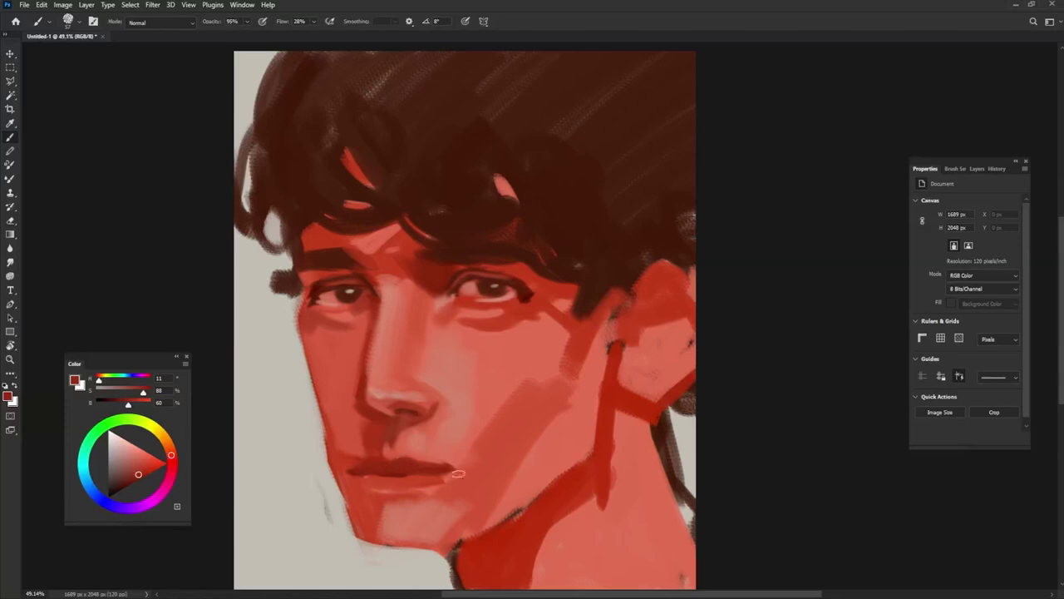
alt+click(433, 452)
alt+click(440, 453)
drag(457, 467, 438, 468)
alt+click(344, 472)
Step: Blend the cheek shadow along the side of the face down to the jaw with sampled mid reds and a larger brush
alt+right_click(540, 370)
alt+click(552, 388)
drag(576, 399, 561, 474)
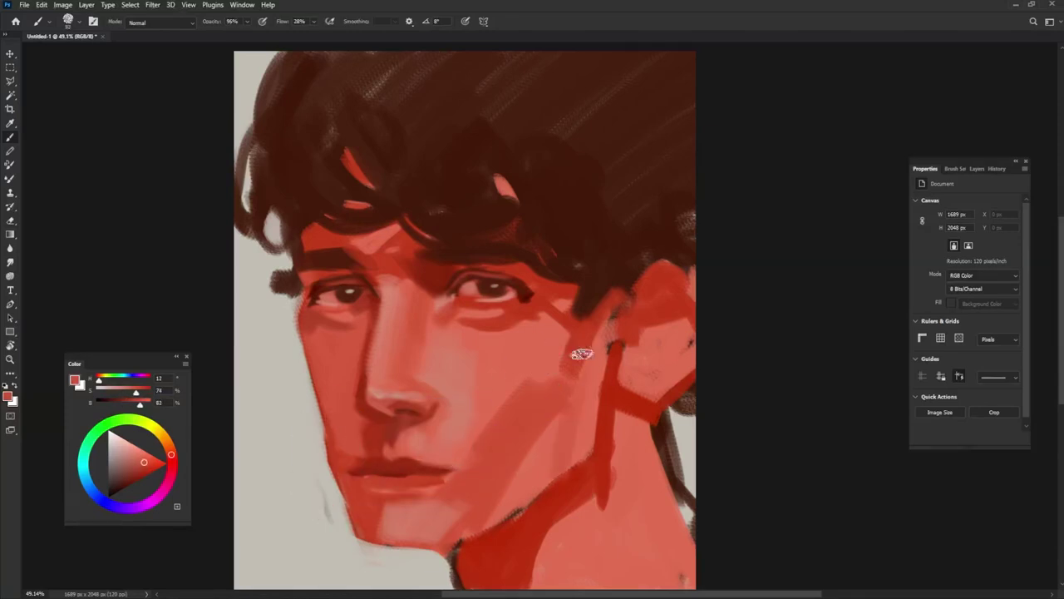
drag(583, 351, 564, 449)
drag(560, 429, 509, 499)
alt+click(481, 548)
Step: Outline the chin and jaw in sampled dark brown and paint a dark red-brown shadow on the neck beneath the jaw
alt+click(494, 248)
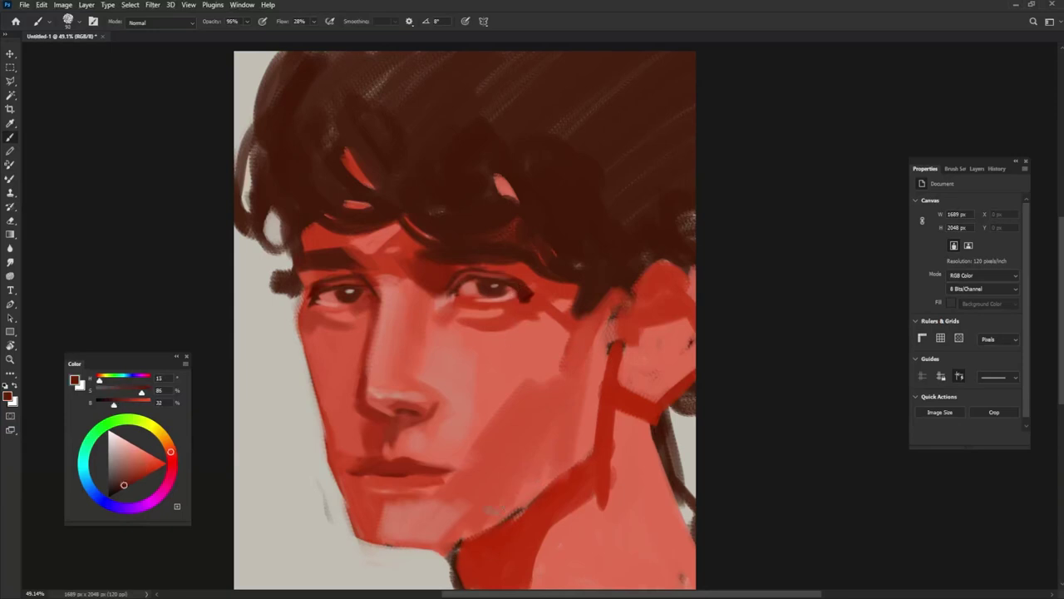
mouse_move(366, 542)
mouse_down()
mouse_move(456, 547)
mouse_move(586, 466)
mouse_move(611, 395)
mouse_up()
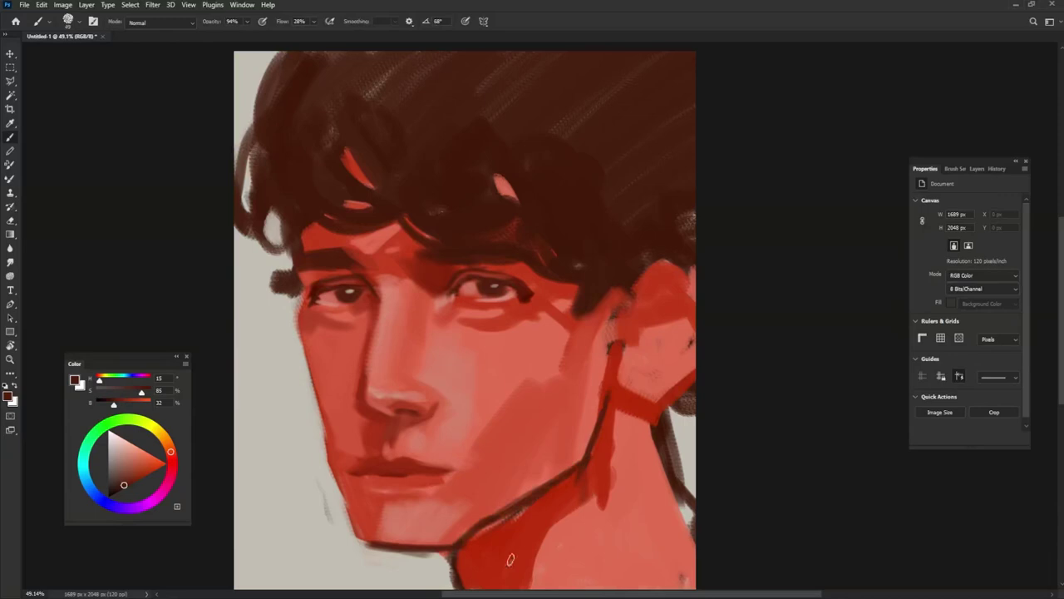
alt+click(580, 474)
drag(552, 494, 459, 556)
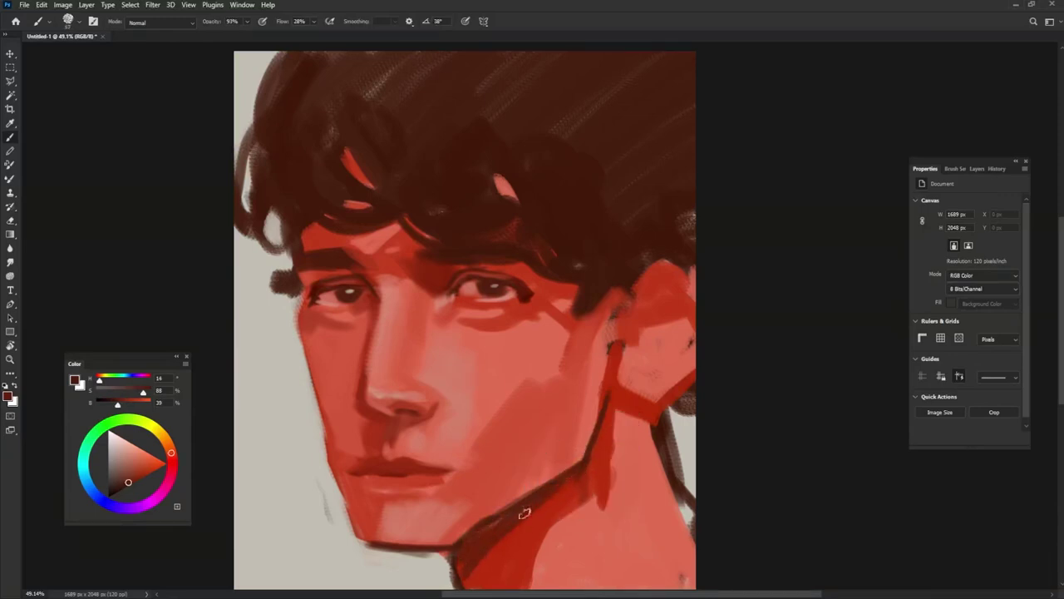
mouse_move(524, 513)
mouse_down()
mouse_move(464, 574)
mouse_move(432, 550)
mouse_move(474, 576)
mouse_up()
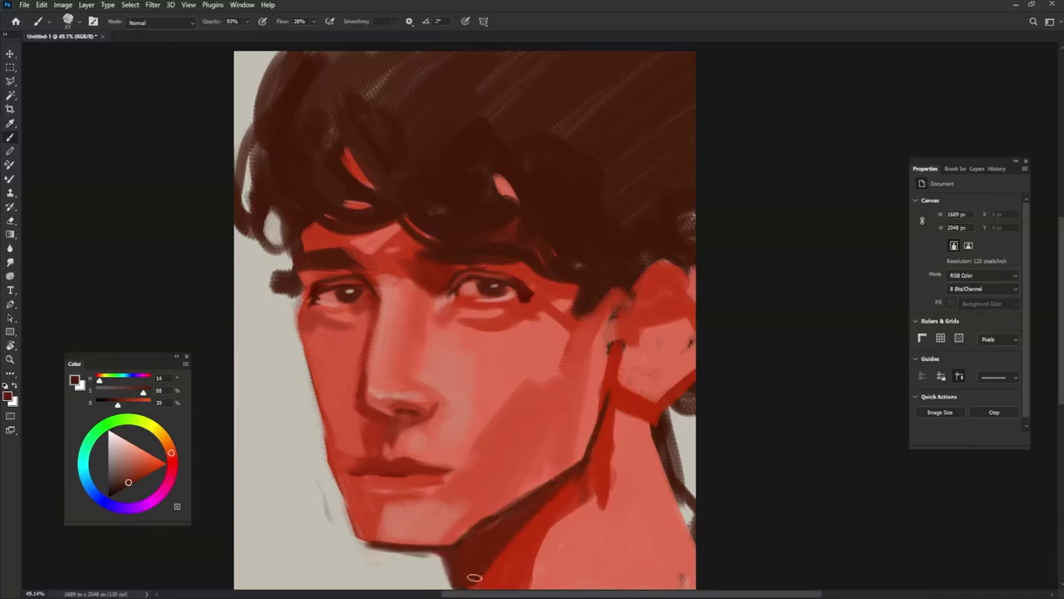
Step: Clean up the skin in front of the ear with sampled reds and paint a dark brown sideburn there
alt+click(622, 413)
alt+click(598, 345)
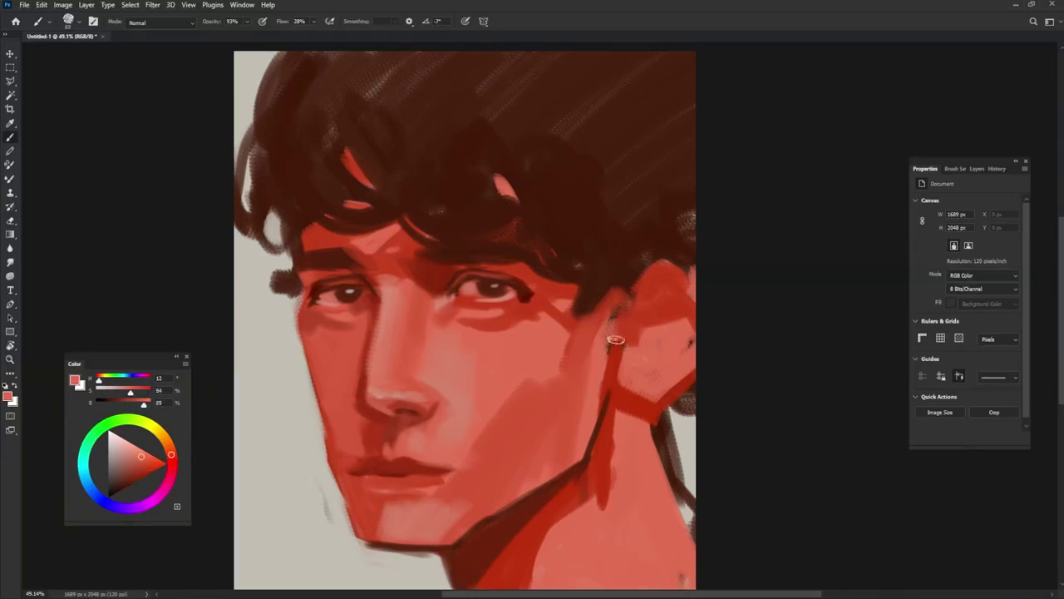
drag(615, 339, 608, 391)
alt+click(614, 257)
drag(618, 249, 611, 358)
drag(623, 293, 612, 358)
Step: Paint the inner ear's light pink plane and red folds with sampled skin tones
alt+click(587, 439)
alt+right_click(675, 277)
alt+click(386, 281)
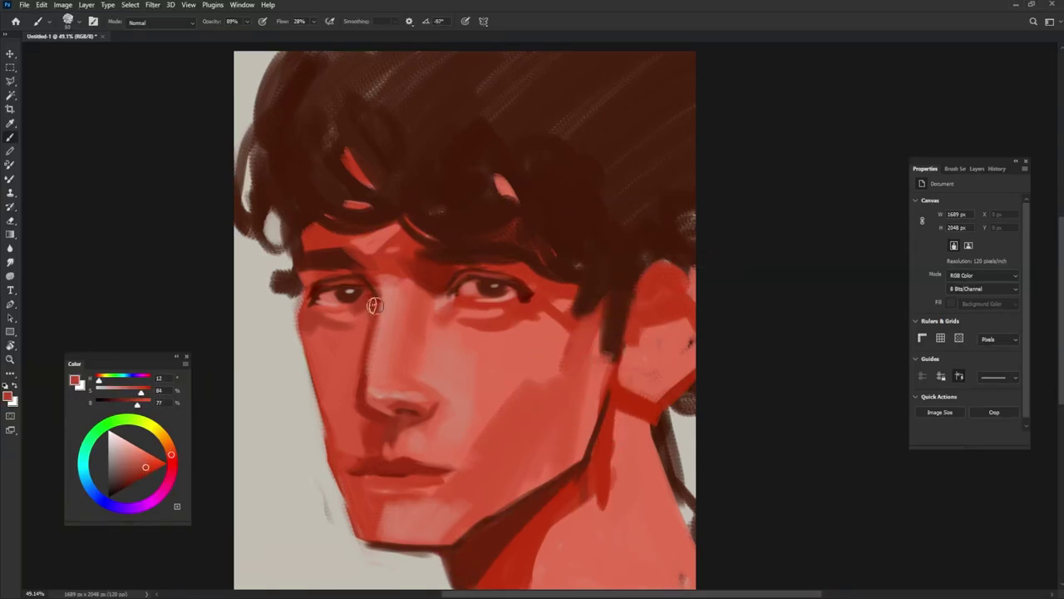
alt+click(650, 309)
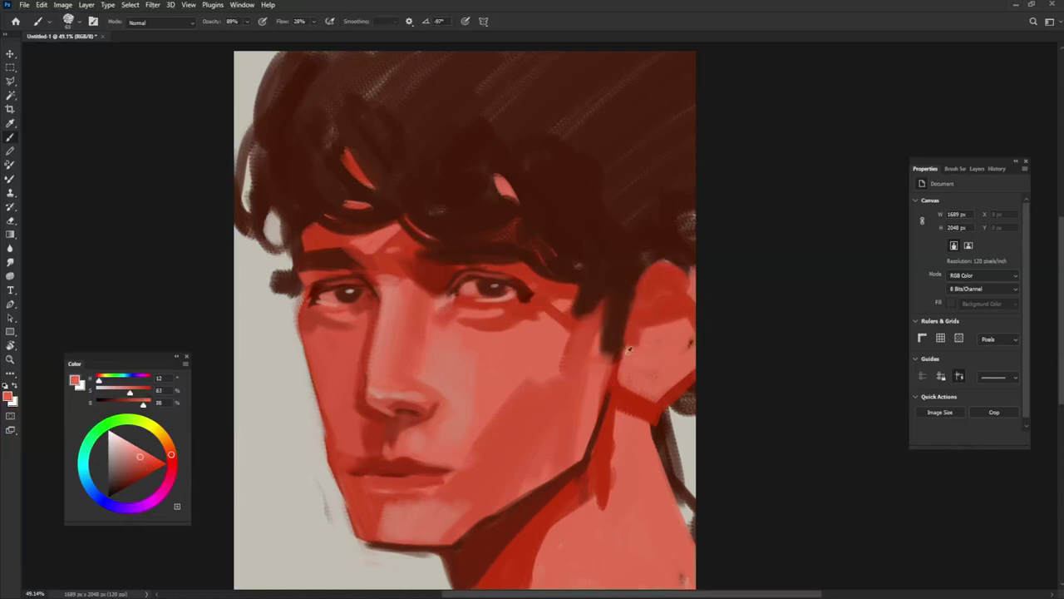
mouse_move(638, 342)
mouse_down()
mouse_move(648, 316)
mouse_move(638, 339)
mouse_move(643, 314)
mouse_move(684, 330)
mouse_up()
alt+click(645, 312)
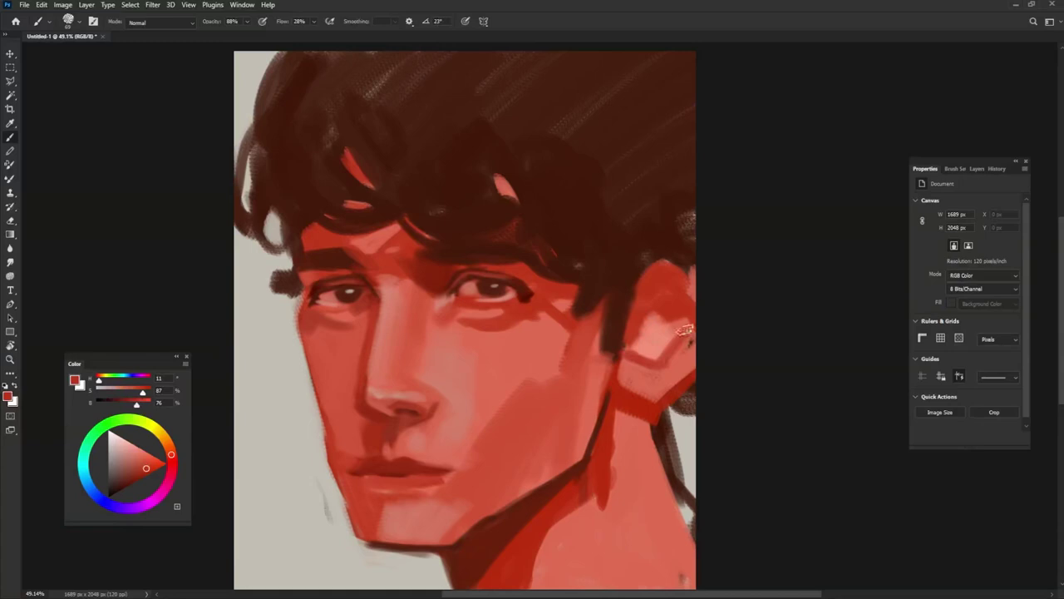
Step: Add dark red-brown lines to the ear's upper rim and darken the edge under the earlobe with sampled browns
alt+click(657, 289)
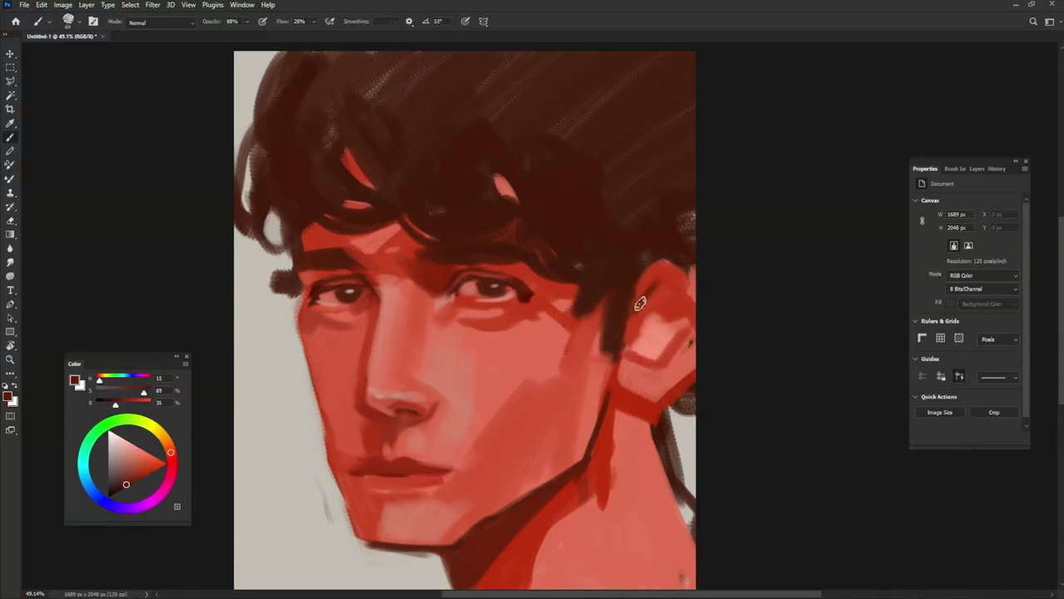
drag(649, 284, 703, 280)
alt+click(642, 285)
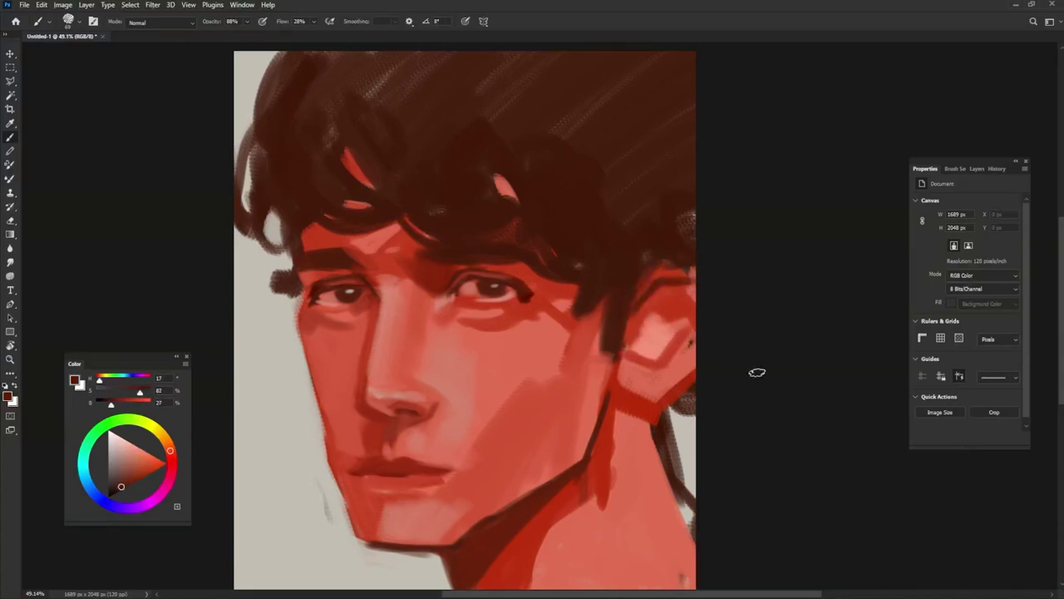
alt+click(625, 389)
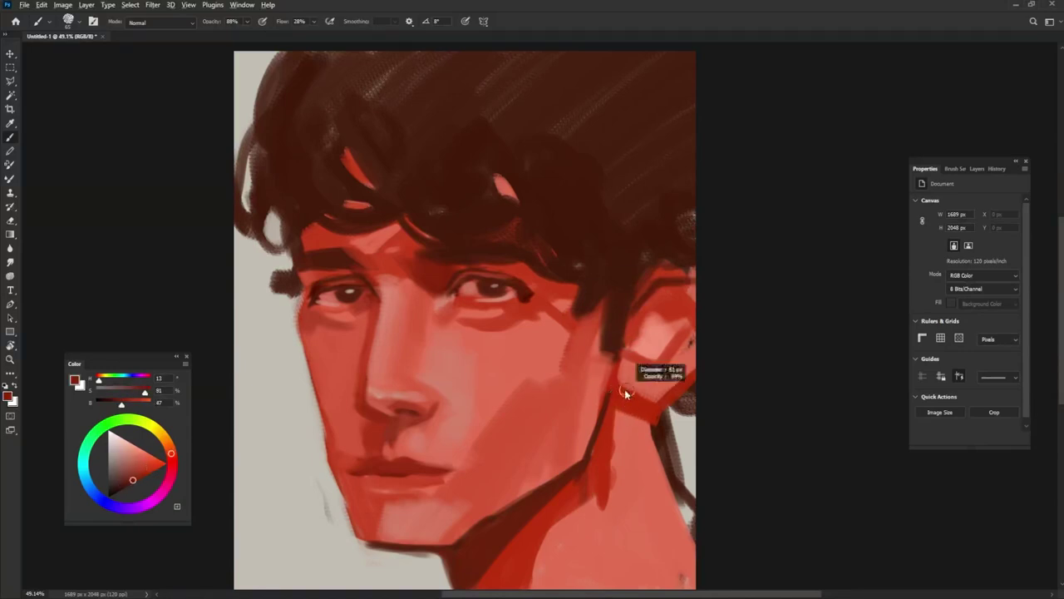
drag(665, 387, 697, 359)
alt+click(685, 380)
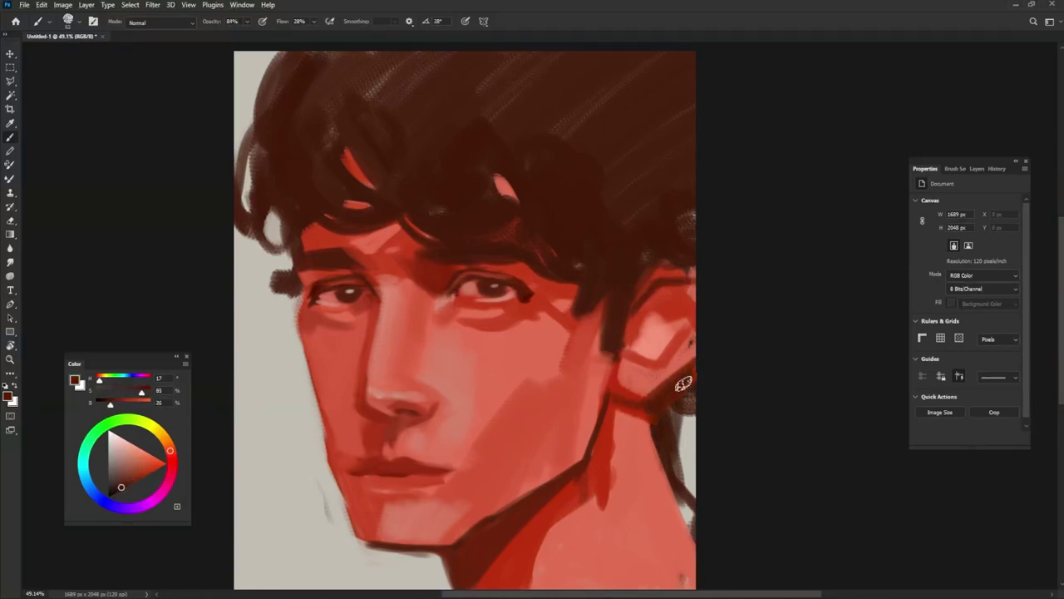
Step: Brush sampled light pink over the neck below the ear with a larger brush
alt+click(627, 472)
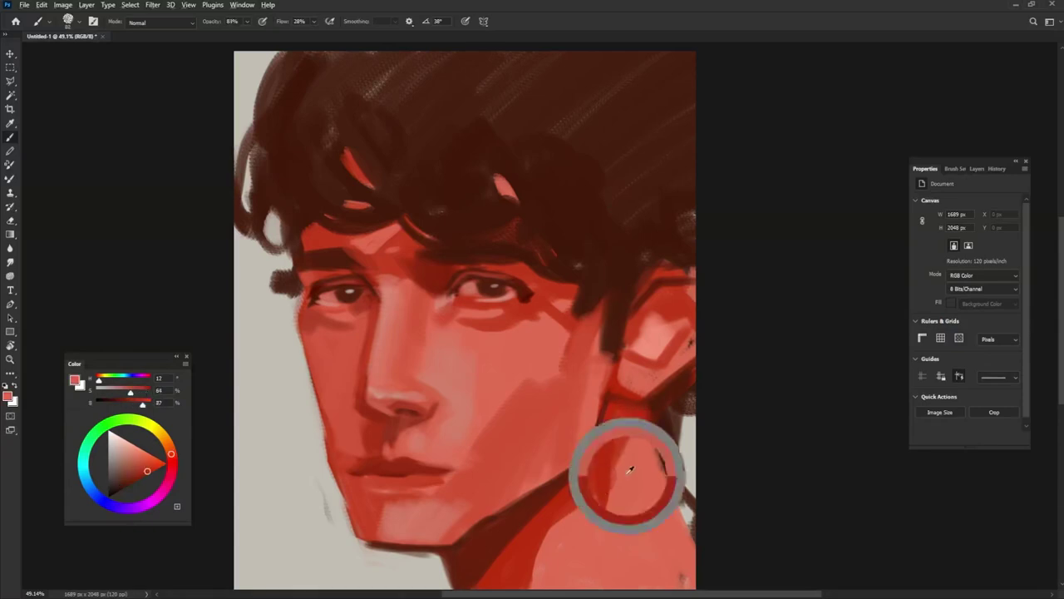
key(bracketright)
key(bracketright)
mouse_move(625, 430)
mouse_down()
mouse_move(603, 536)
mouse_move(634, 485)
mouse_up()
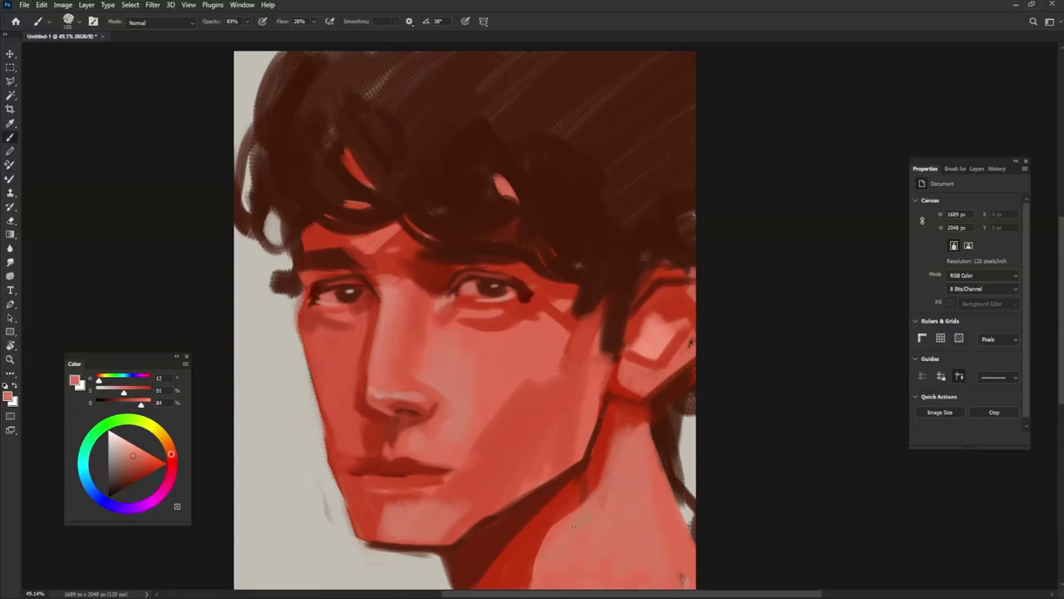
Step: Paint the shadowed fold inside the ear's upper part with sampled dark browns and reds
alt+click(668, 291)
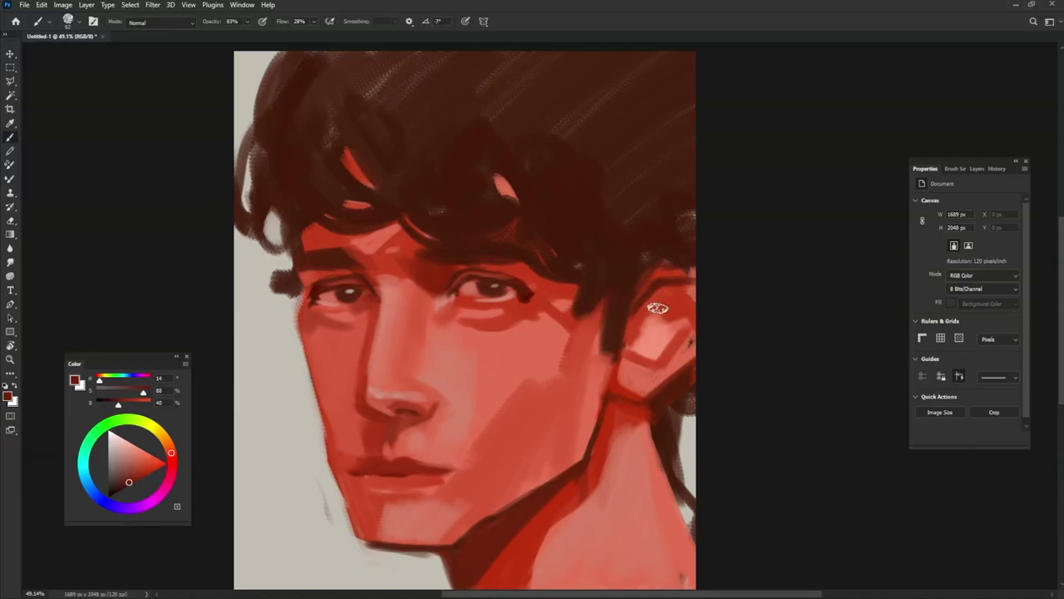
mouse_move(654, 302)
mouse_down()
mouse_move(675, 310)
mouse_move(672, 339)
mouse_move(639, 341)
mouse_move(699, 253)
mouse_move(695, 312)
mouse_up()
alt+right_click(670, 311)
alt+click(655, 314)
alt+click(666, 238)
alt+right_click(685, 255)
alt+click(672, 234)
alt+click(681, 276)
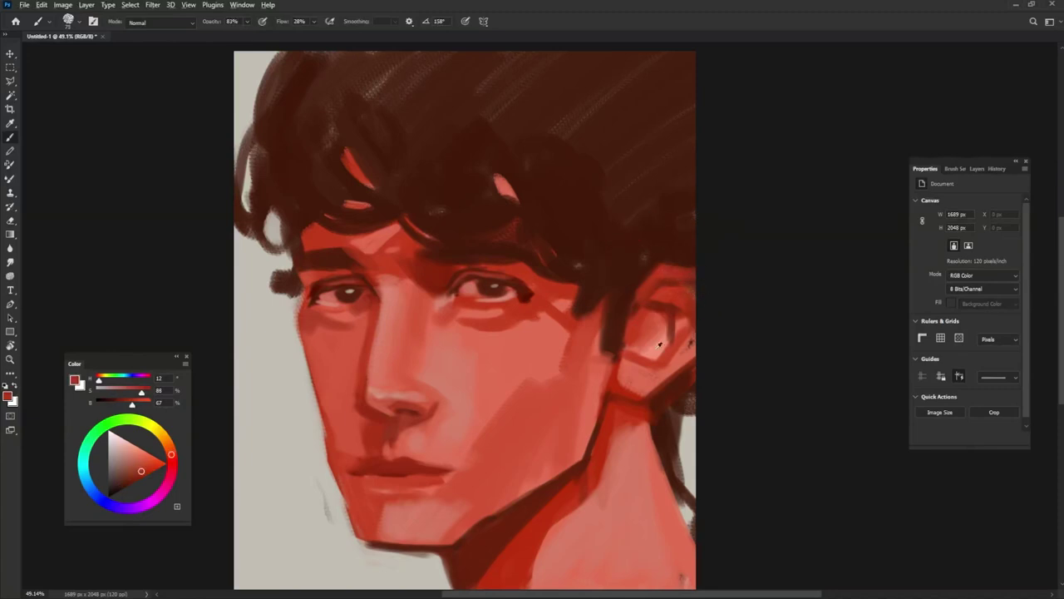
Step: Brush sampled light pink along the ear's upper rim and over the earlobe
alt+click(659, 344)
drag(664, 273, 693, 275)
mouse_move(644, 380)
mouse_down()
mouse_move(618, 367)
mouse_move(615, 392)
mouse_up()
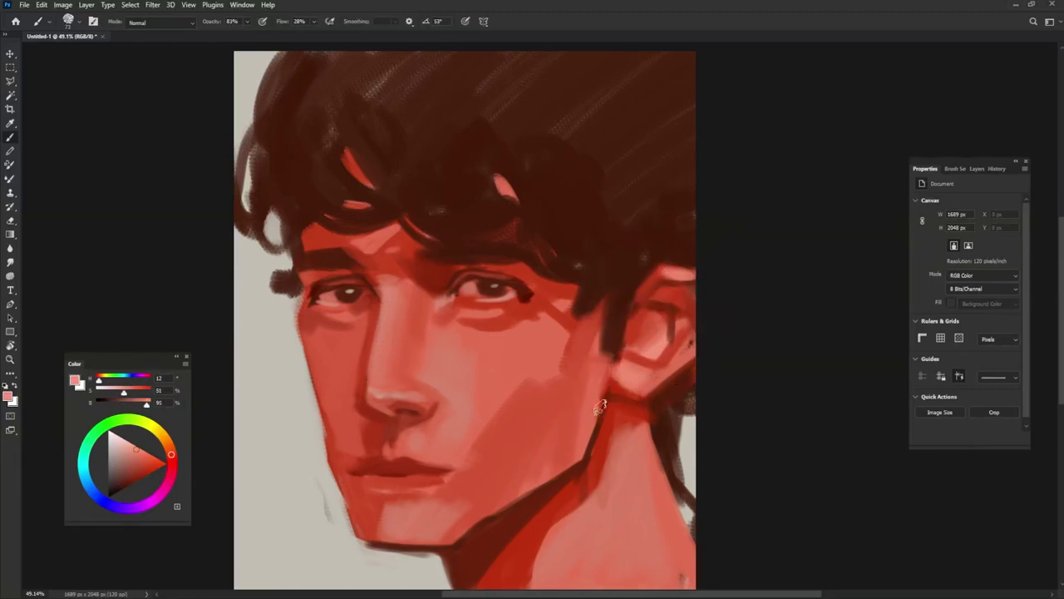
Step: Lighten the near cheek with broad light pink strokes and paint a less saturated pale pink highlight under the eye
mouse_move(591, 319)
mouse_down()
mouse_move(596, 309)
mouse_move(588, 380)
mouse_move(566, 366)
mouse_up()
alt+right_click(587, 351)
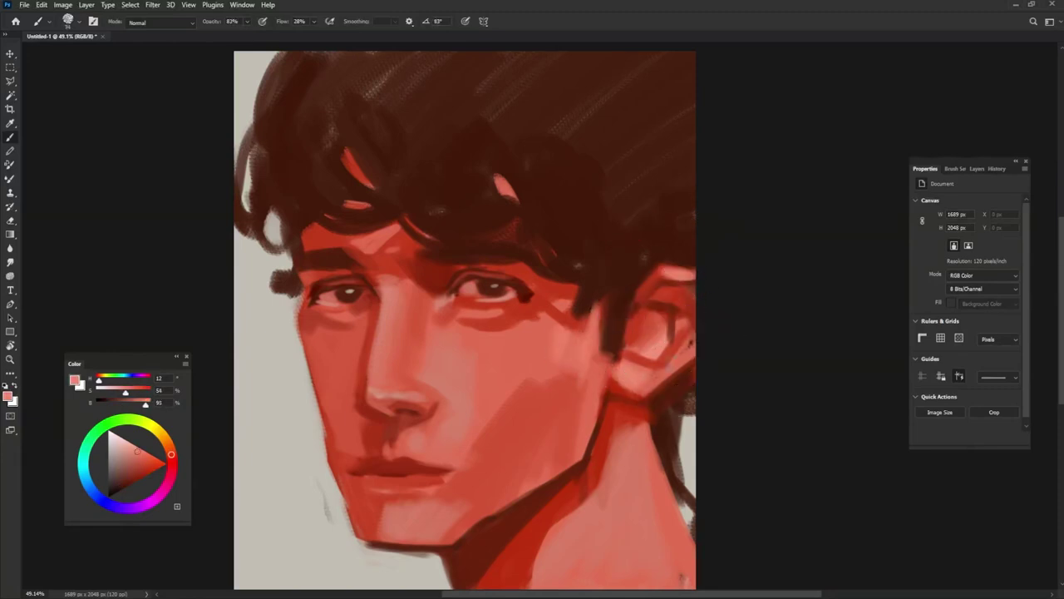
alt+right_click(532, 362)
drag(470, 358, 538, 351)
drag(532, 342, 455, 337)
drag(517, 371, 474, 404)
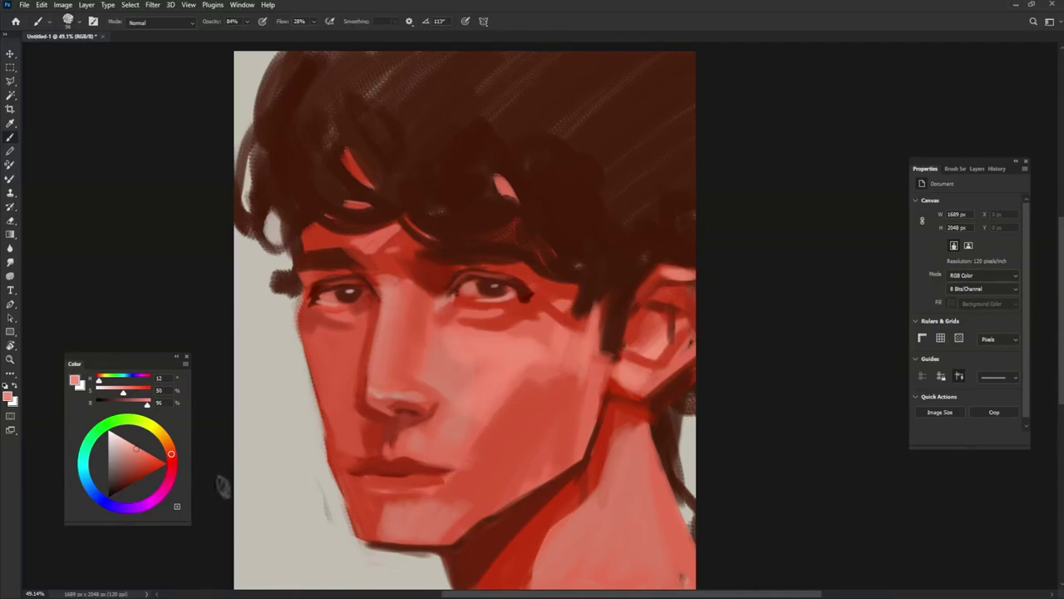
click(83, 465)
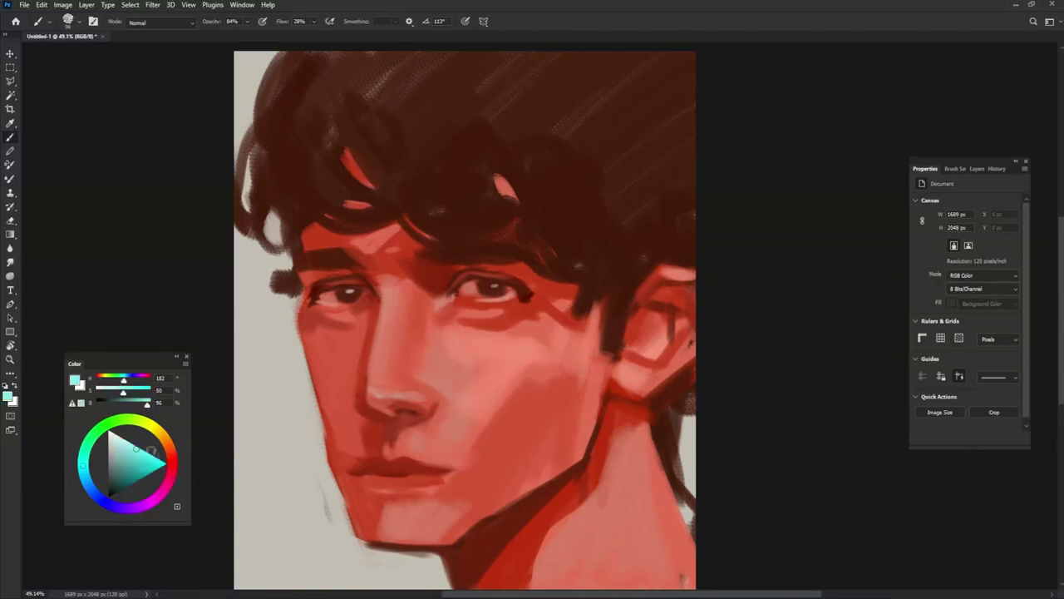
alt+click(463, 343)
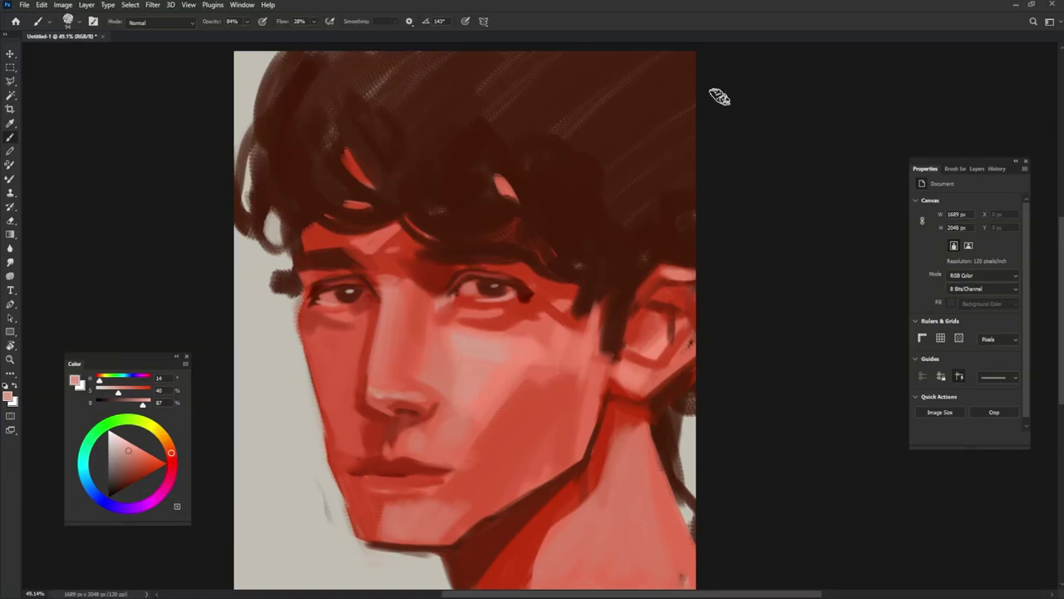
Step: Refine the shadow between nose and upper lip with sampled reds, and touch up the inner ear with dark red
alt+click(388, 465)
alt+right_click(404, 440)
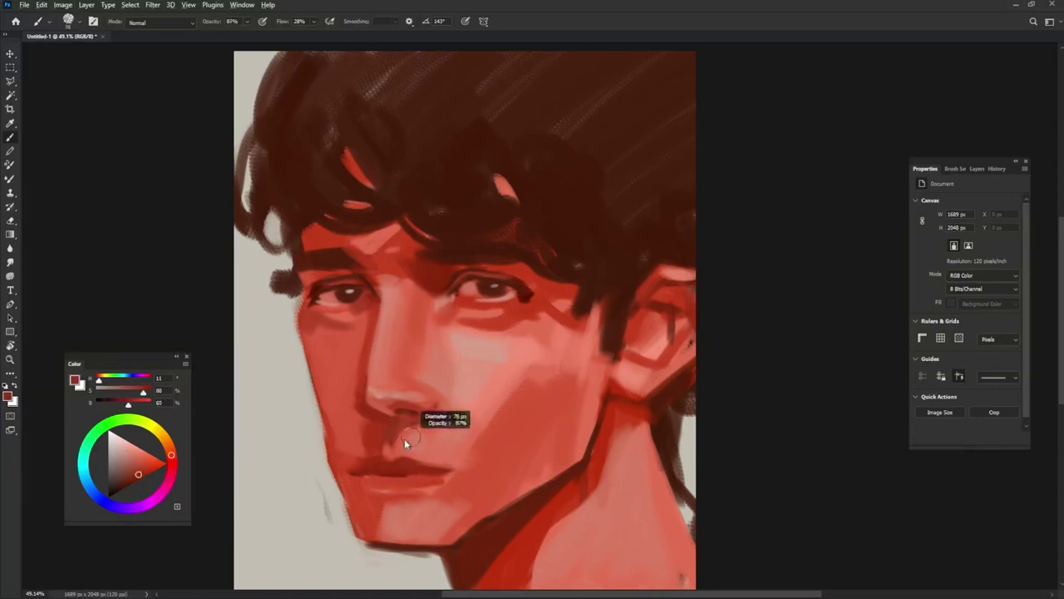
alt+click(348, 438)
alt+click(358, 443)
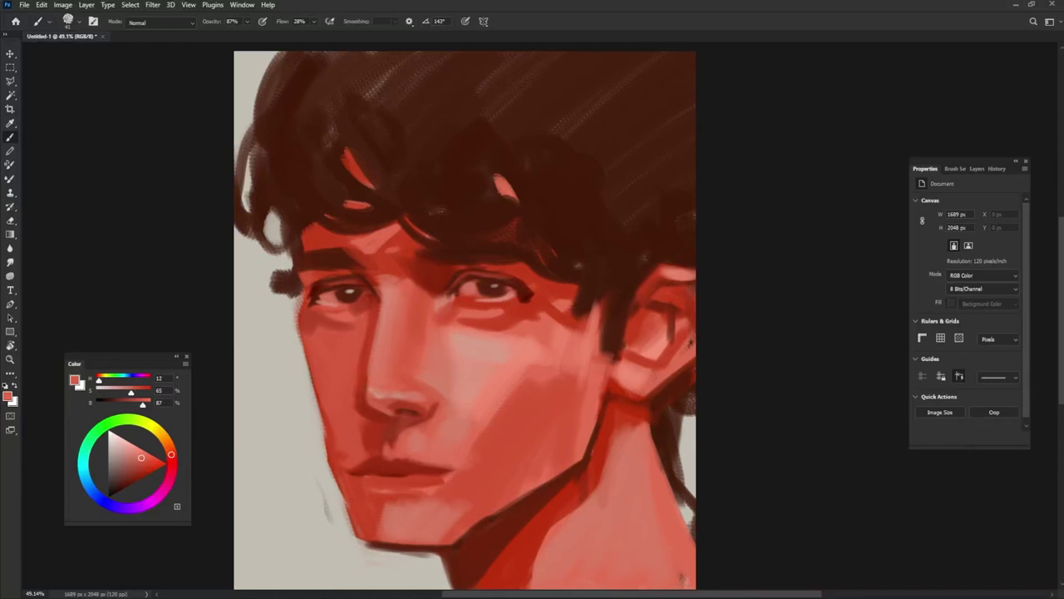
alt+click(370, 446)
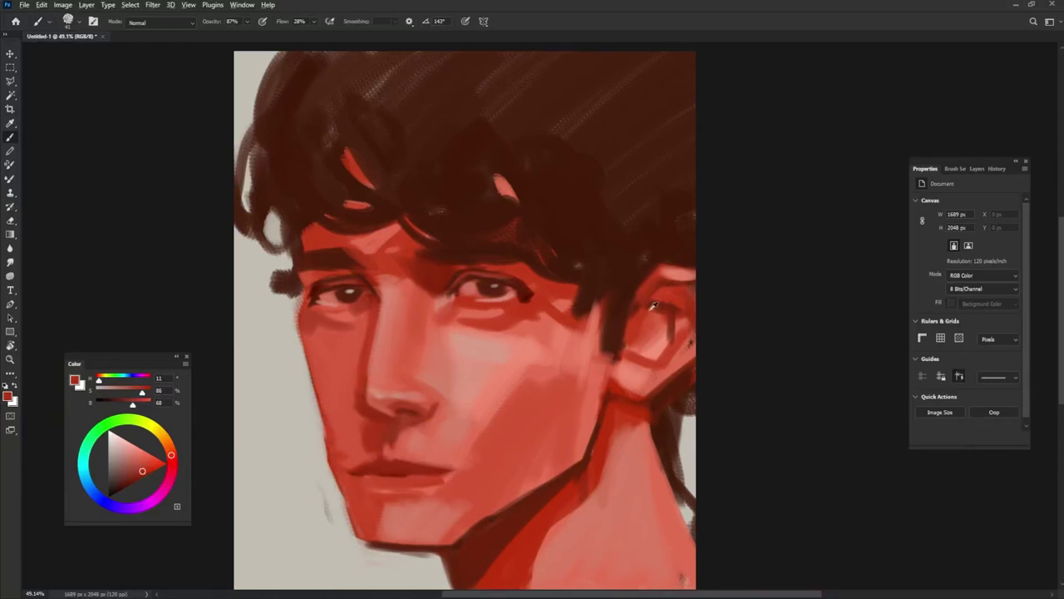
alt+click(634, 338)
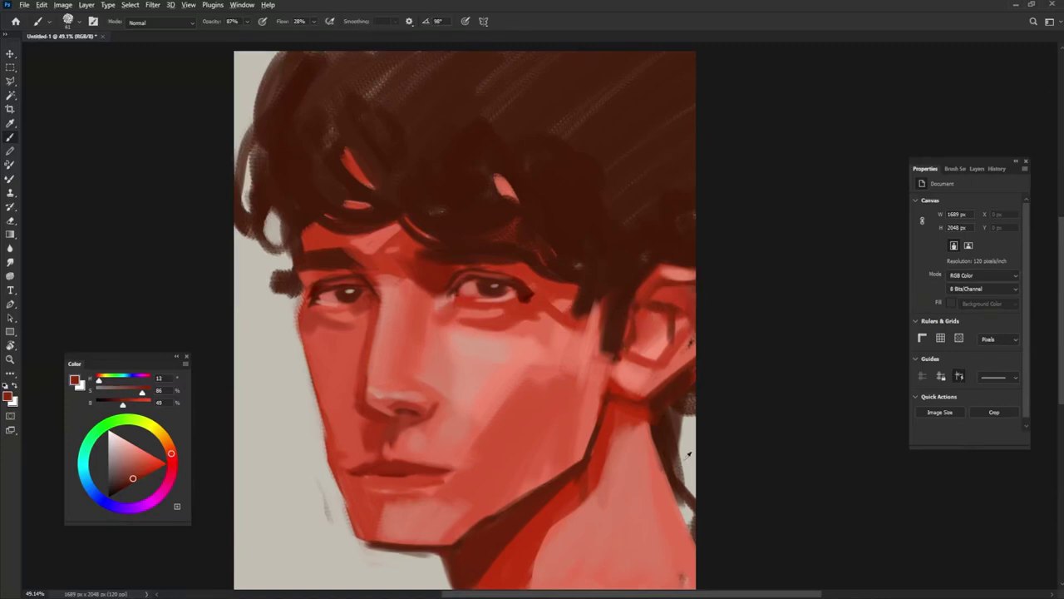
Step: Paint over the stray dark strokes behind the neck with the sampled background gray, using a larger brush
alt+click(688, 457)
key(])
key(])
key(])
drag(681, 458, 682, 469)
drag(672, 432, 684, 504)
mouse_move(679, 468)
mouse_down()
mouse_move(692, 529)
mouse_move(688, 483)
mouse_up()
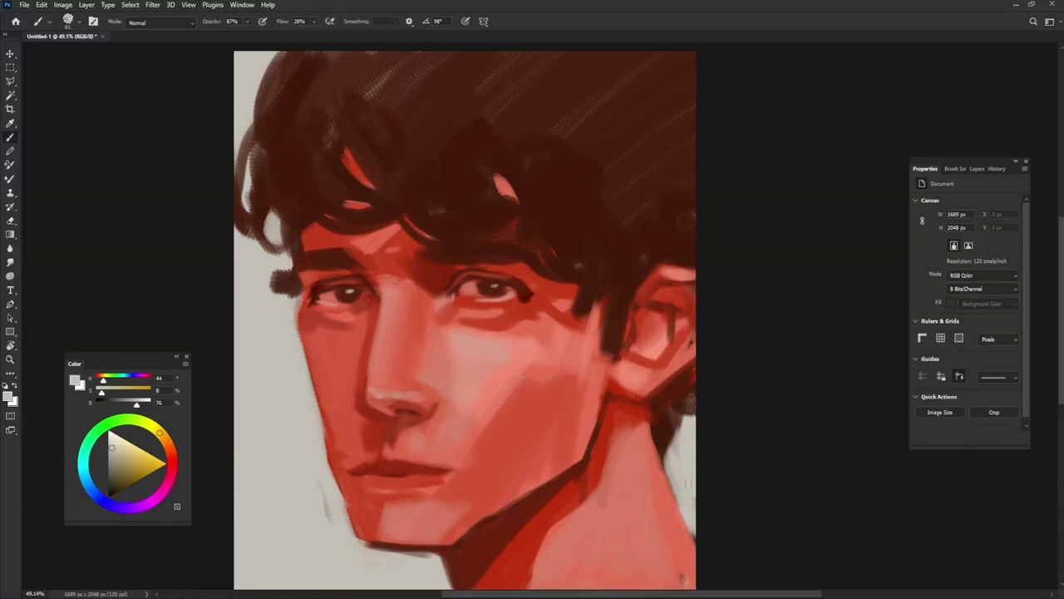
Step: Add a Color Lookup adjustment layer above the Background layer and load a 3DLUT file
click(977, 169)
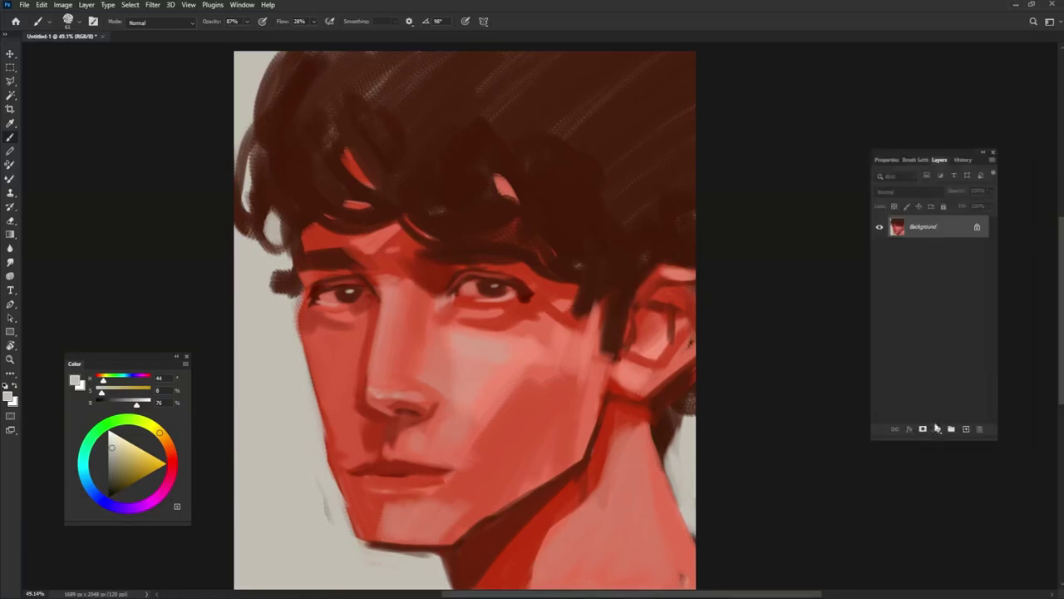
click(1002, 365)
click(986, 304)
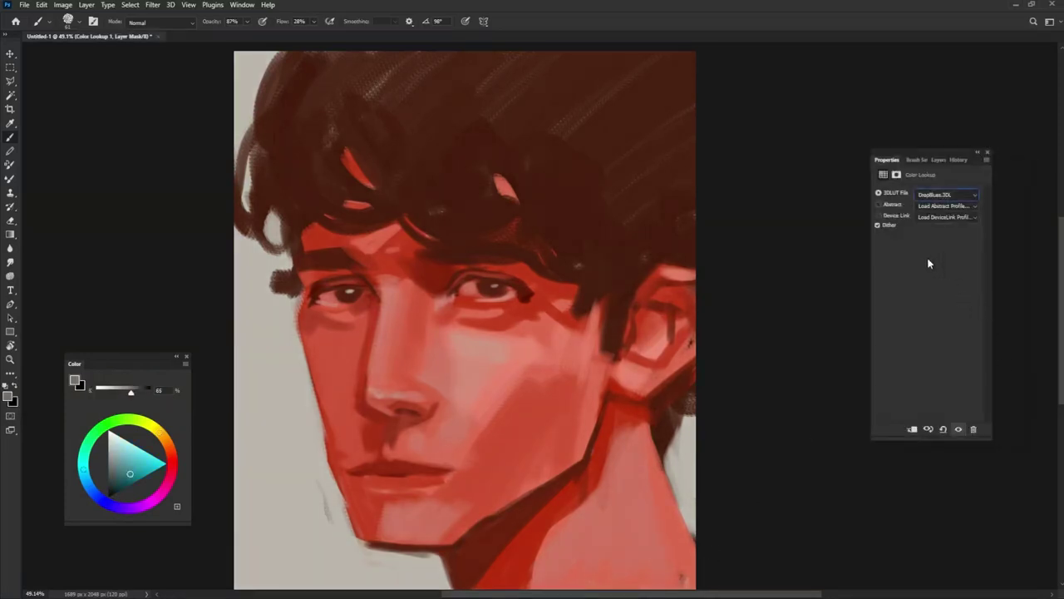
Step: Preview the available 3DLUT files on the adjustment layer and set it to Moonlight.3DL
key(Down)
key(Down)
key(Up)
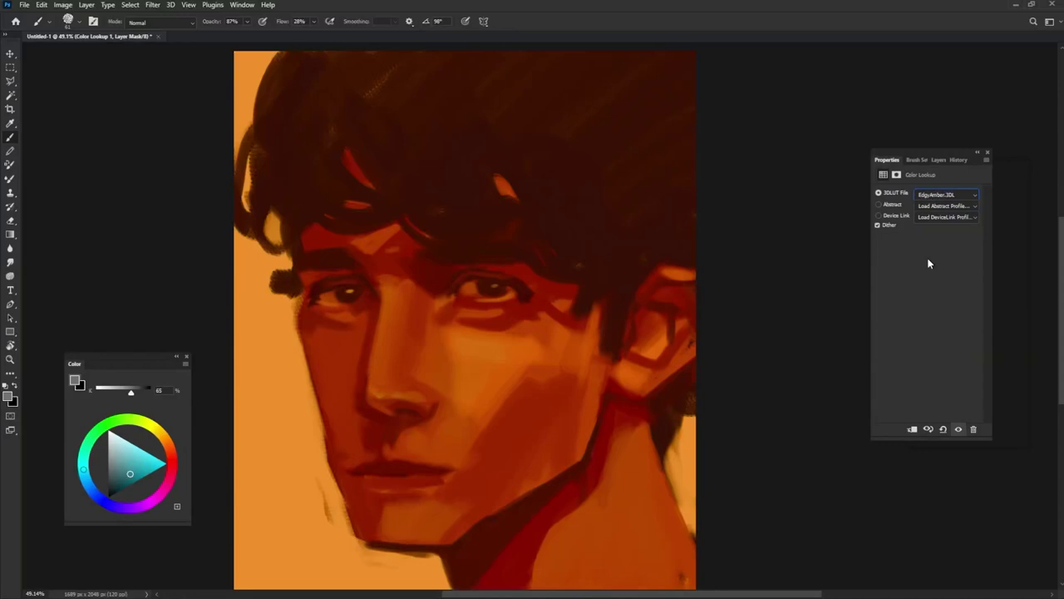
key(Down)
key(Down)
key(Down)
key(Down)
key(Down)
key(Down)
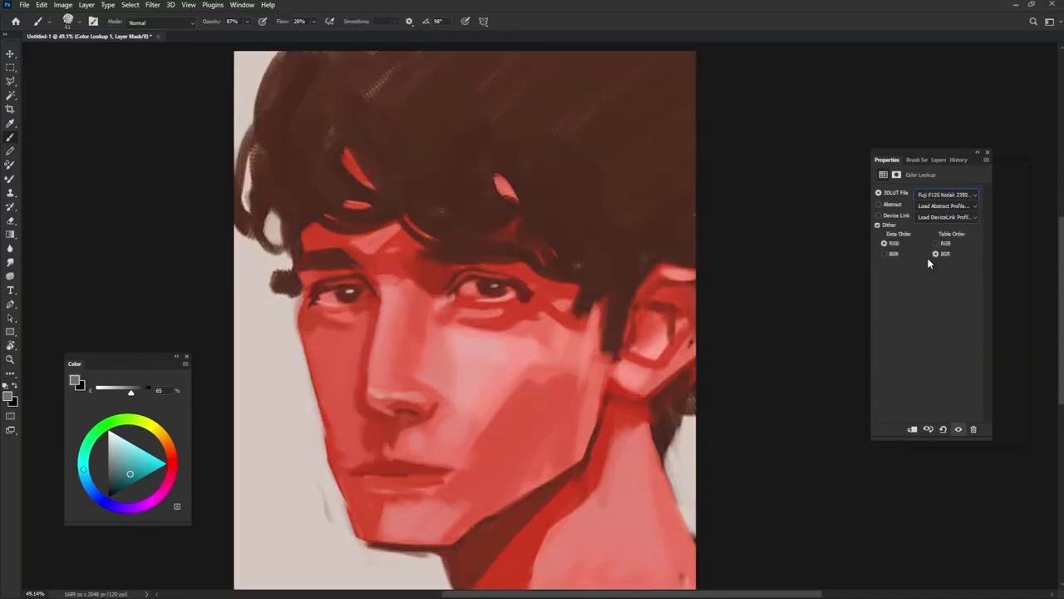
key(Down)
key(Down)
key(Down)
key(Down)
key(Down)
key(Down)
key(Down)
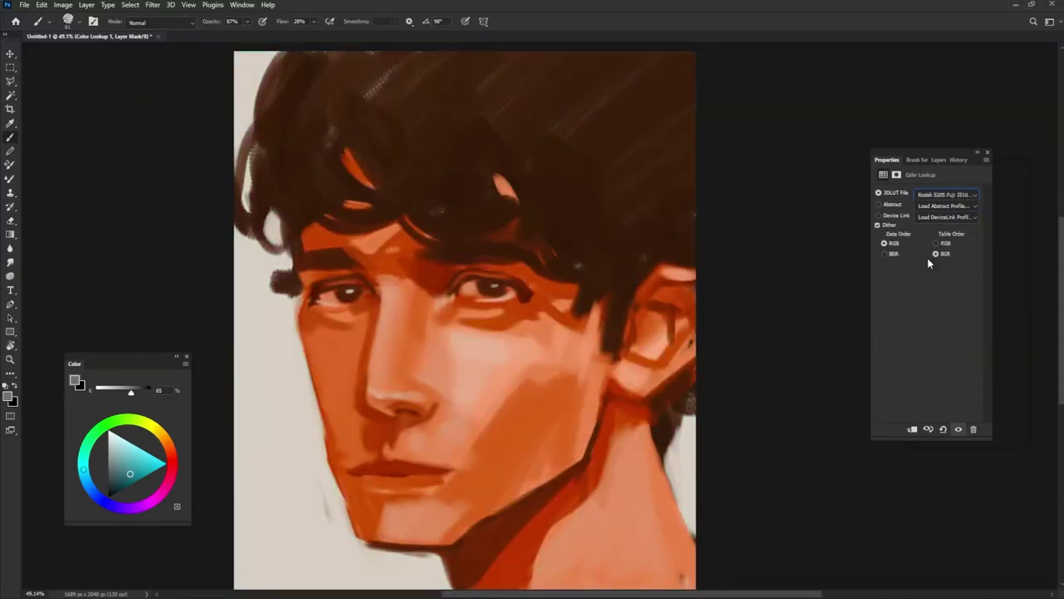
key(Down)
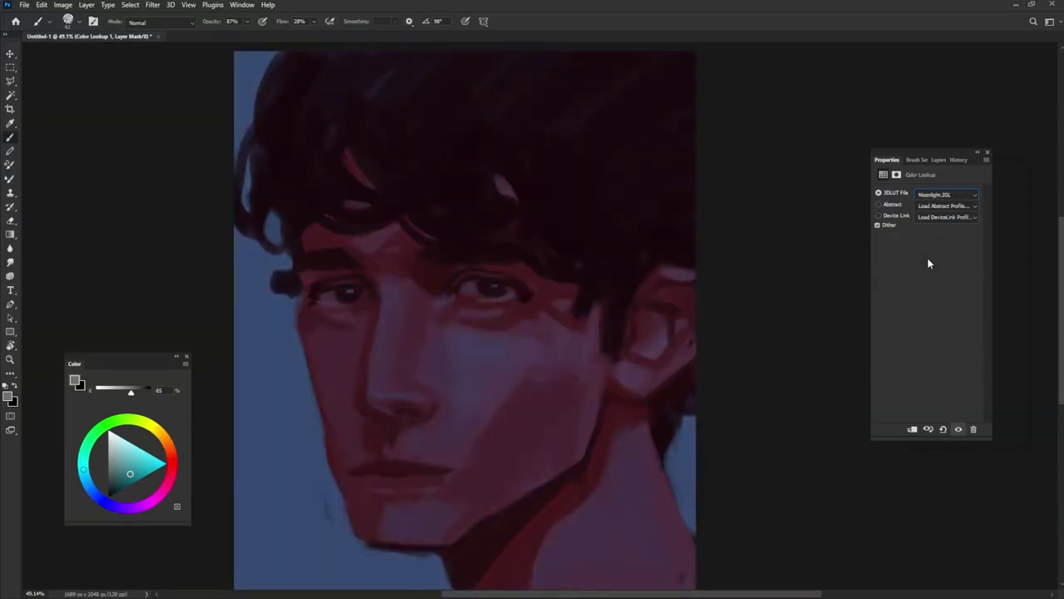
key(F7)
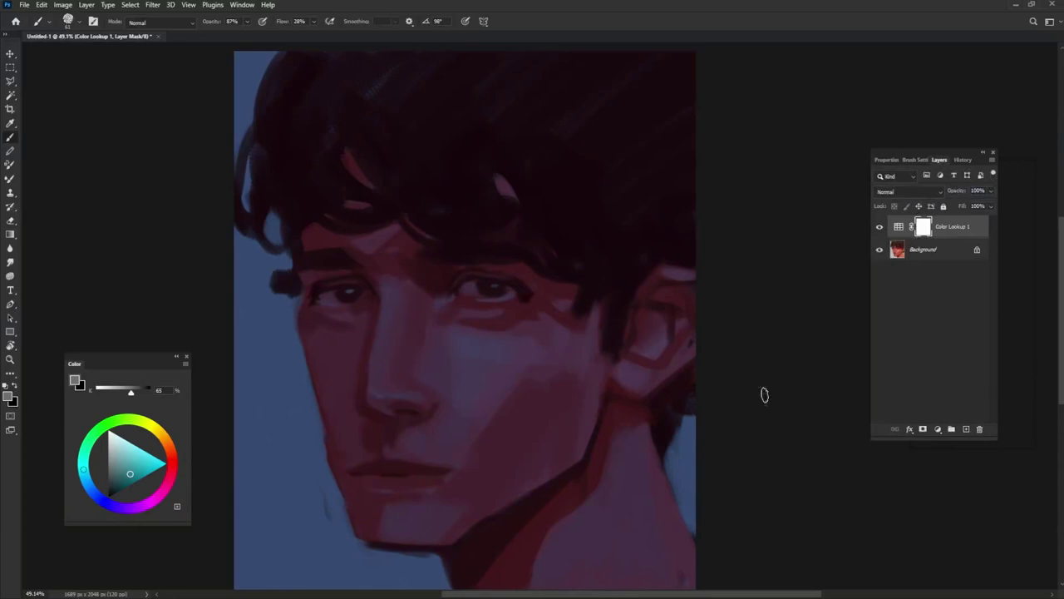
Step: Paint gray on the Color Lookup mask over the near eye, cheek and nose, raising the brush to 100% opacity and 63% flow
mouse_move(472, 362)
mouse_down()
mouse_move(493, 378)
mouse_move(456, 344)
mouse_move(484, 321)
mouse_move(471, 311)
mouse_move(517, 354)
mouse_move(527, 320)
mouse_move(494, 272)
mouse_move(472, 277)
mouse_move(562, 324)
mouse_move(545, 312)
mouse_move(518, 250)
mouse_move(550, 369)
mouse_move(535, 371)
mouse_move(564, 400)
mouse_move(493, 386)
mouse_move(526, 362)
mouse_move(413, 334)
mouse_move(441, 343)
mouse_move(429, 355)
mouse_move(407, 295)
mouse_move(434, 314)
mouse_move(472, 399)
mouse_move(447, 407)
mouse_move(536, 360)
mouse_move(539, 413)
mouse_move(531, 390)
mouse_move(571, 357)
mouse_move(577, 392)
mouse_up()
mouse_move(384, 274)
mouse_down()
mouse_move(391, 240)
mouse_move(422, 331)
mouse_up()
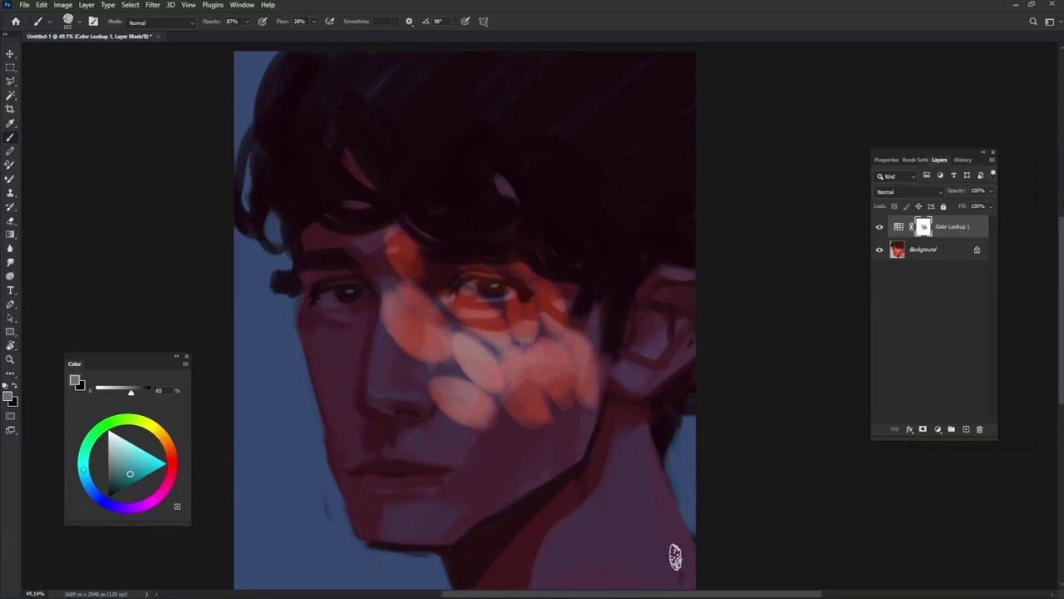
mouse_move(482, 361)
mouse_down()
mouse_move(458, 351)
mouse_move(435, 409)
mouse_move(465, 416)
mouse_up()
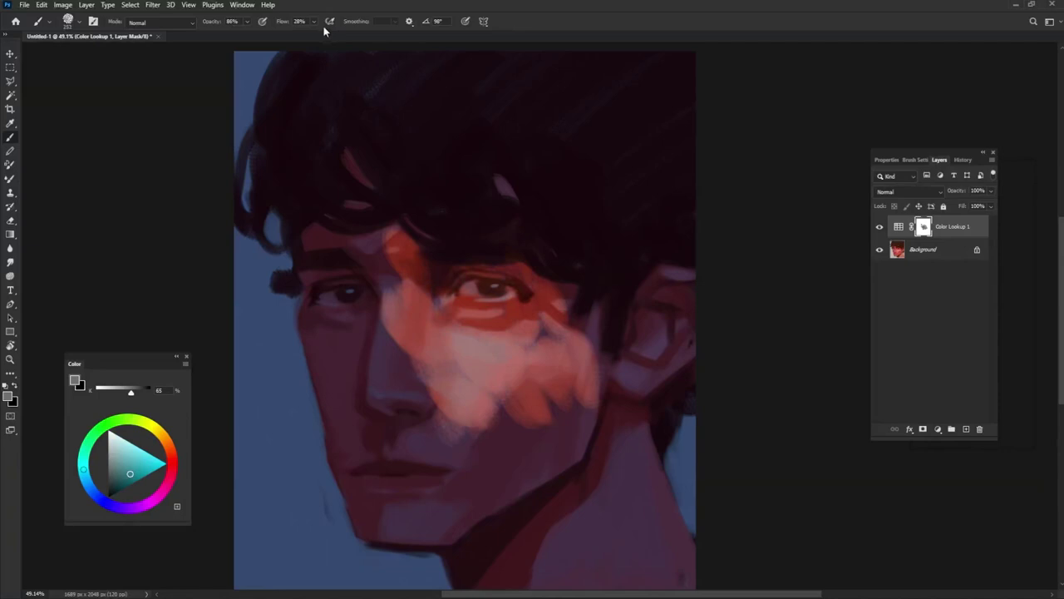
mouse_move(419, 282)
mouse_down()
mouse_move(499, 405)
mouse_move(565, 361)
mouse_move(553, 391)
mouse_up()
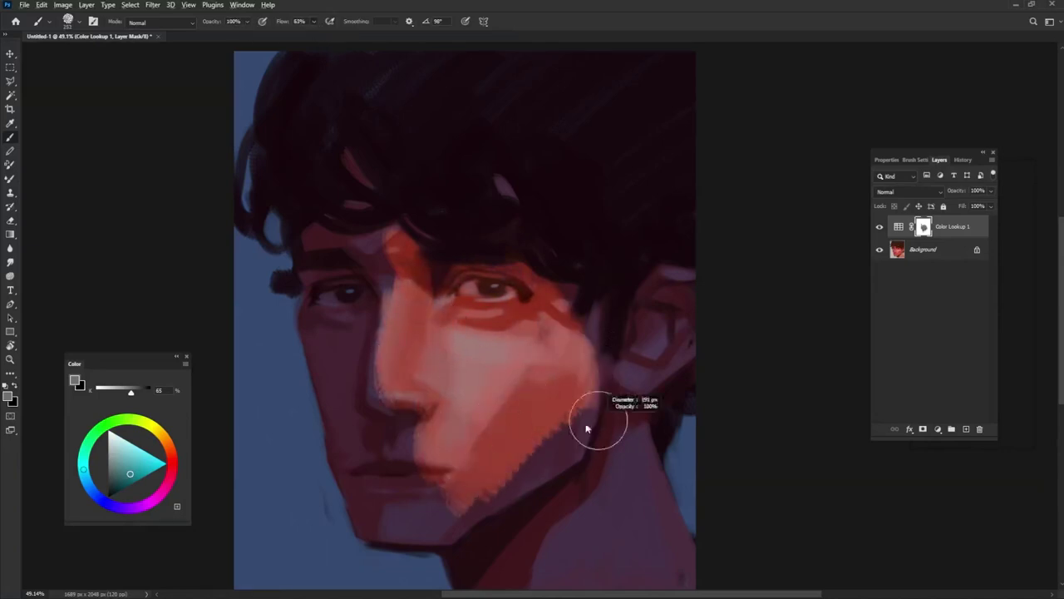
Step: Extend the gray mask strokes over the neck, the hair above the near eye and the far cheek
drag(601, 423, 570, 551)
mouse_move(524, 195)
mouse_down()
mouse_move(448, 168)
mouse_move(563, 104)
mouse_move(438, 232)
mouse_move(542, 126)
mouse_move(532, 321)
mouse_move(577, 295)
mouse_move(566, 86)
mouse_move(632, 187)
mouse_up()
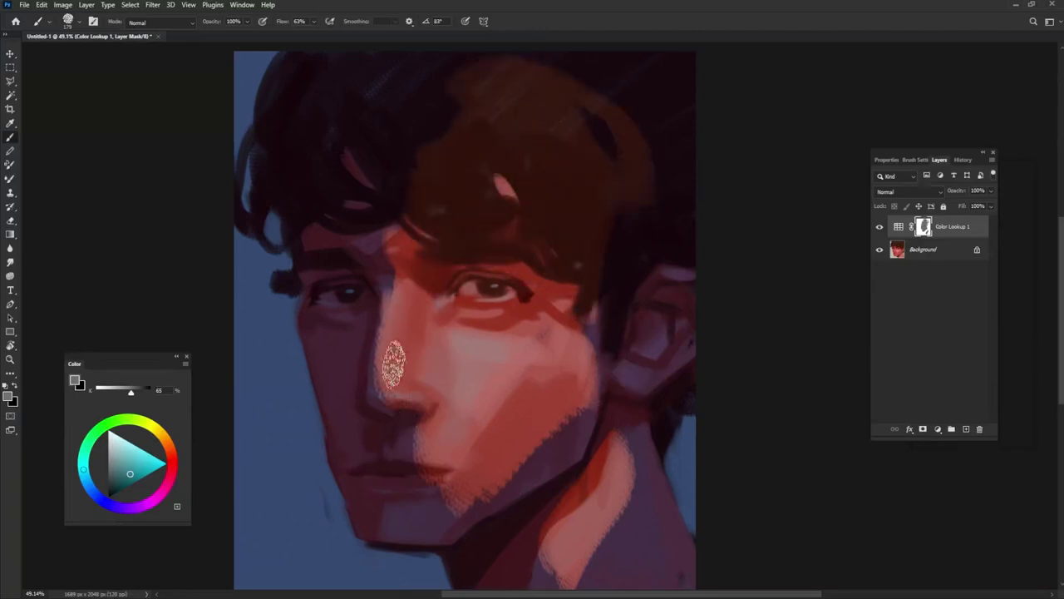
drag(364, 318, 331, 362)
Step: Paint black on the mask over the face, earlobe, neck, front hair and chin to restore the full warm colours there
key(x)
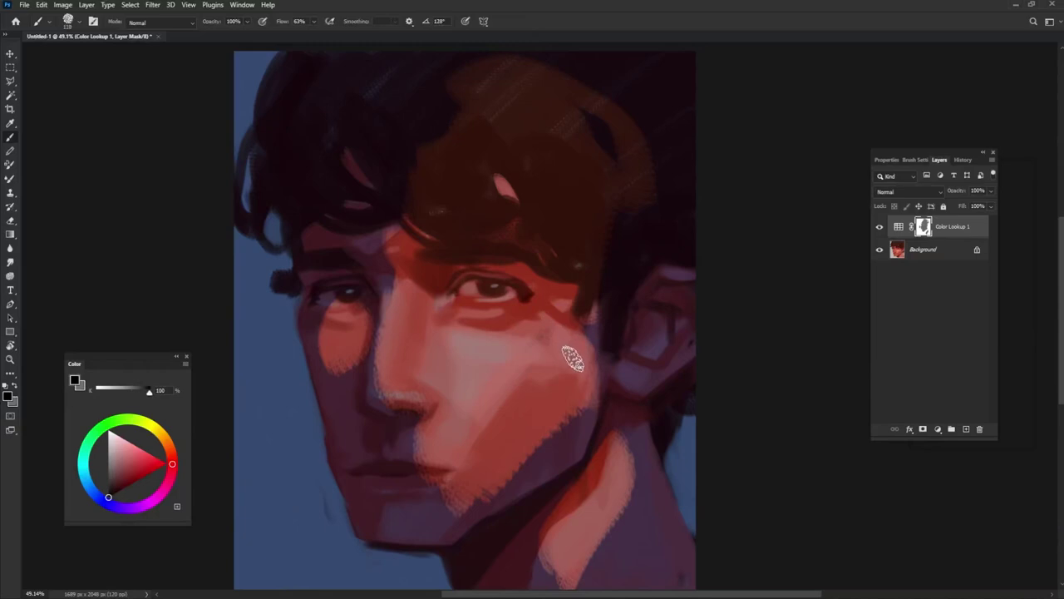
drag(573, 356, 557, 384)
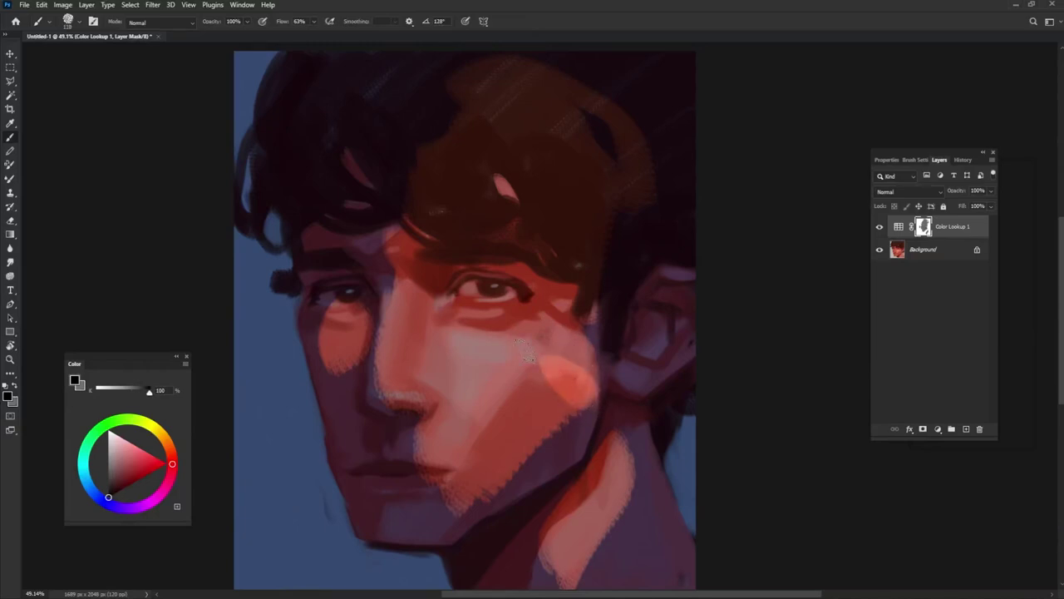
key(x)
key(x)
mouse_move(522, 449)
mouse_down()
mouse_move(566, 379)
mouse_move(508, 391)
mouse_move(525, 274)
mouse_move(541, 274)
mouse_move(479, 280)
mouse_move(334, 368)
mouse_move(523, 318)
mouse_move(565, 350)
mouse_move(583, 286)
mouse_move(577, 357)
mouse_move(606, 433)
mouse_move(562, 466)
mouse_move(594, 486)
mouse_move(593, 314)
mouse_up()
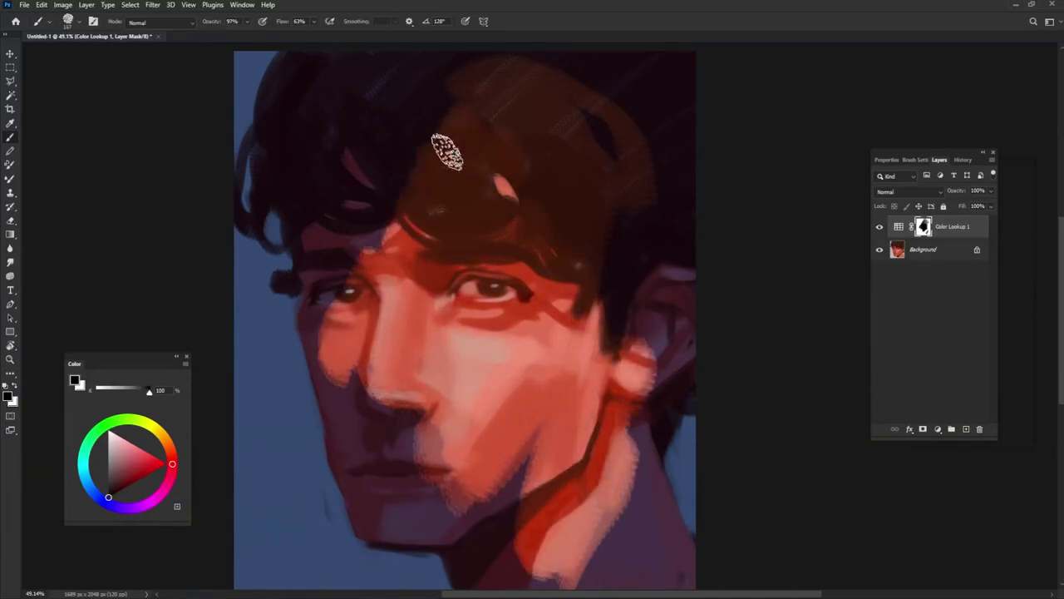
drag(459, 102, 534, 173)
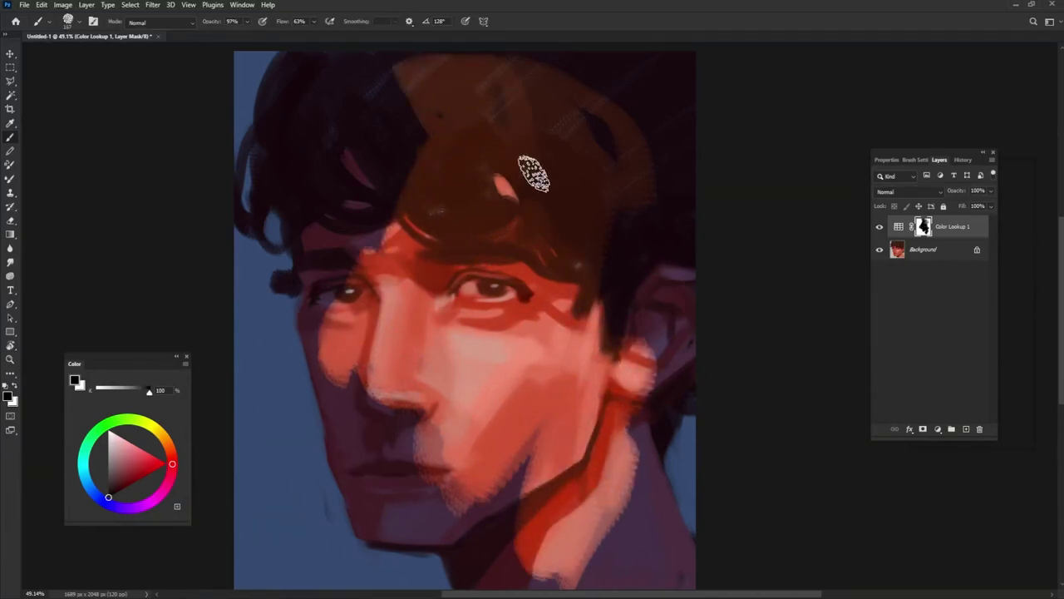
drag(427, 485, 456, 511)
Step: Paint white on the mask across the near cheek, jaw and neck to form leaf-shaped blue shadows
key(x)
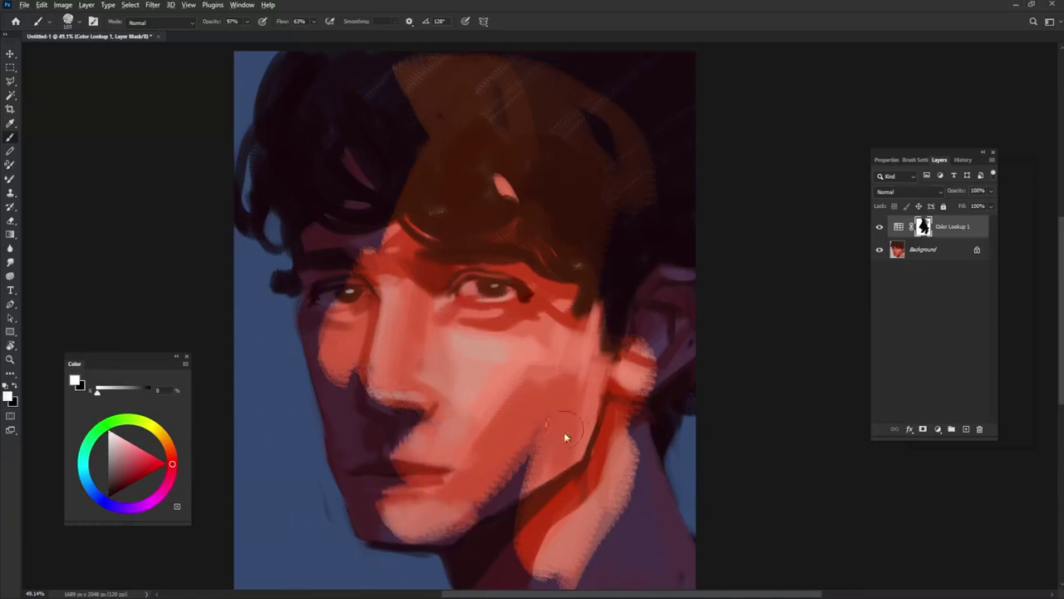
mouse_move(565, 434)
mouse_down()
mouse_move(539, 444)
mouse_move(556, 456)
mouse_move(562, 403)
mouse_move(565, 422)
mouse_move(572, 397)
mouse_up()
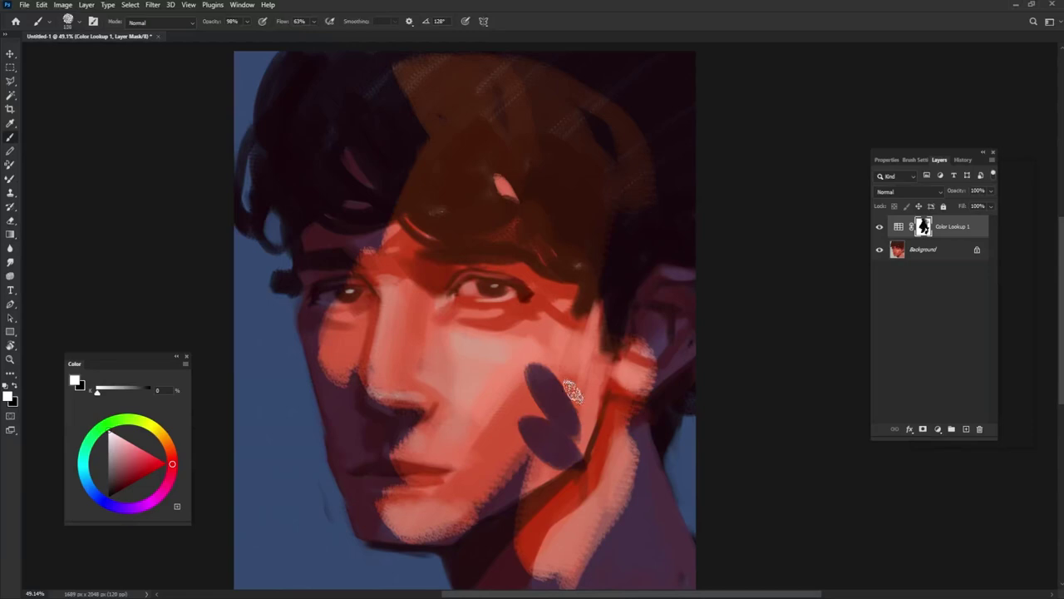
drag(492, 382, 532, 388)
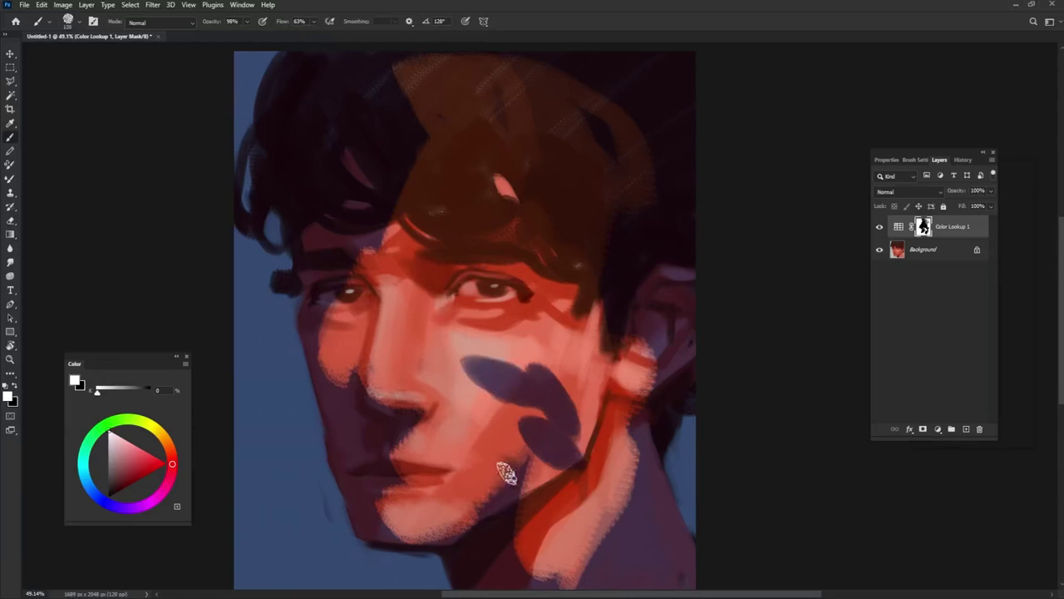
mouse_move(503, 471)
mouse_down()
mouse_move(546, 464)
mouse_move(547, 525)
mouse_move(568, 483)
mouse_move(561, 370)
mouse_move(549, 361)
mouse_move(549, 380)
mouse_move(578, 345)
mouse_move(566, 320)
mouse_move(553, 312)
mouse_move(491, 338)
mouse_move(476, 318)
mouse_move(457, 328)
mouse_move(488, 313)
mouse_move(471, 395)
mouse_move(457, 385)
mouse_move(478, 416)
mouse_up()
mouse_move(512, 448)
mouse_down()
mouse_move(472, 372)
mouse_move(506, 434)
mouse_up()
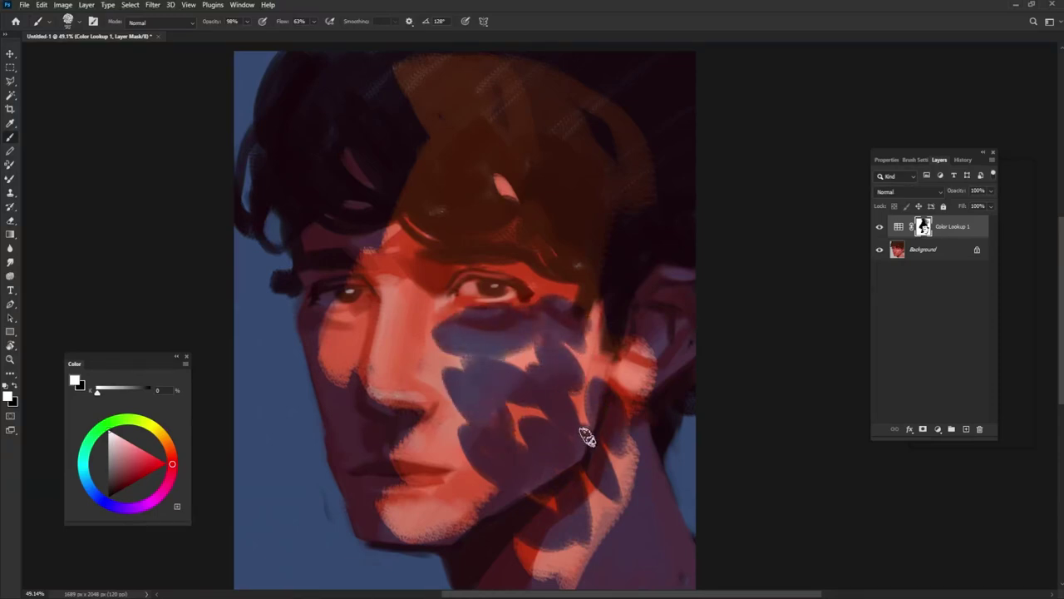
drag(587, 437, 575, 387)
drag(596, 520, 587, 474)
Step: Draw branch-like shadow streaks across the nose bridge, forehead, hair and chin with a smaller white brush on the mask
key(bracketleft)
drag(448, 389, 343, 301)
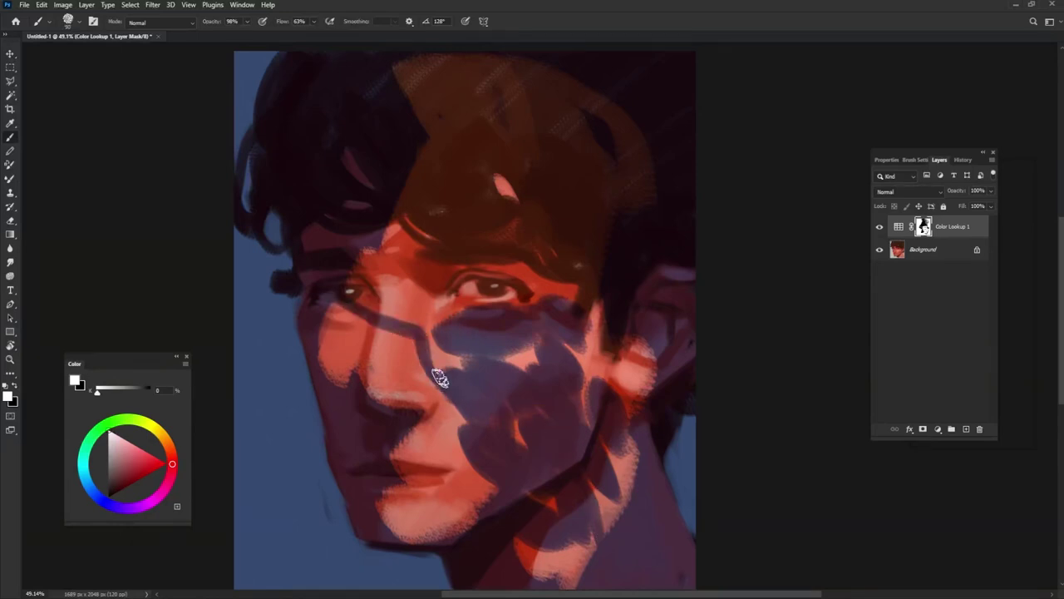
drag(440, 377, 376, 311)
mouse_move(408, 314)
mouse_down()
mouse_move(421, 271)
mouse_move(399, 217)
mouse_up()
drag(404, 253, 429, 376)
mouse_move(545, 279)
mouse_down()
mouse_move(471, 142)
mouse_move(503, 108)
mouse_move(491, 58)
mouse_up()
mouse_move(487, 503)
mouse_down()
mouse_move(411, 493)
mouse_move(447, 483)
mouse_move(411, 435)
mouse_move(435, 487)
mouse_move(444, 480)
mouse_move(410, 506)
mouse_move(380, 503)
mouse_move(447, 532)
mouse_up()
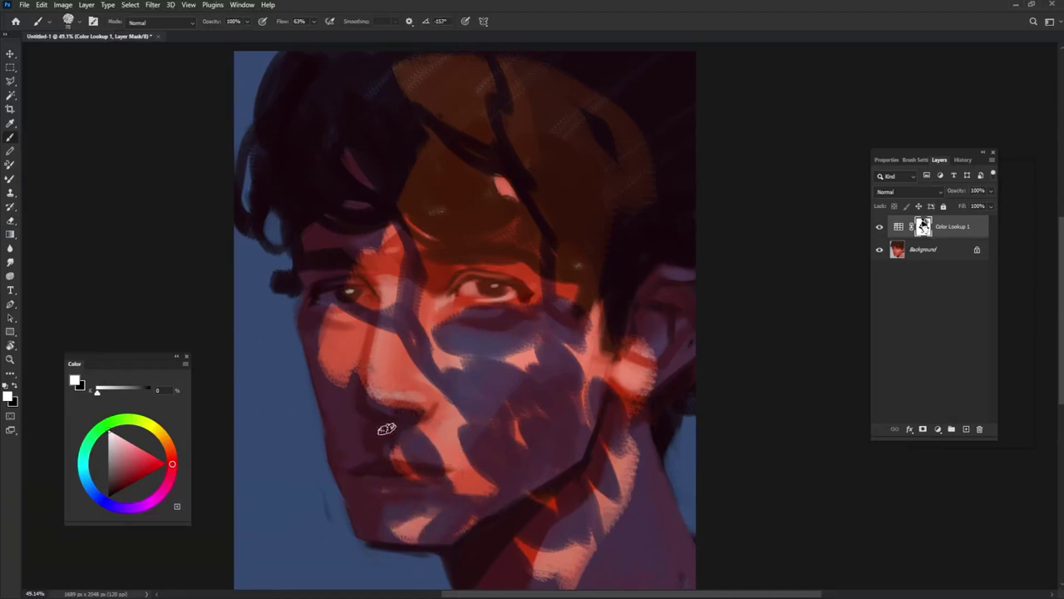
Step: Add white mask strokes beside the mouth and nose to shade the nose tip and narrow the light patches
drag(457, 474, 482, 491)
drag(432, 409, 453, 422)
mouse_move(375, 378)
mouse_down()
mouse_move(399, 400)
mouse_move(370, 404)
mouse_up()
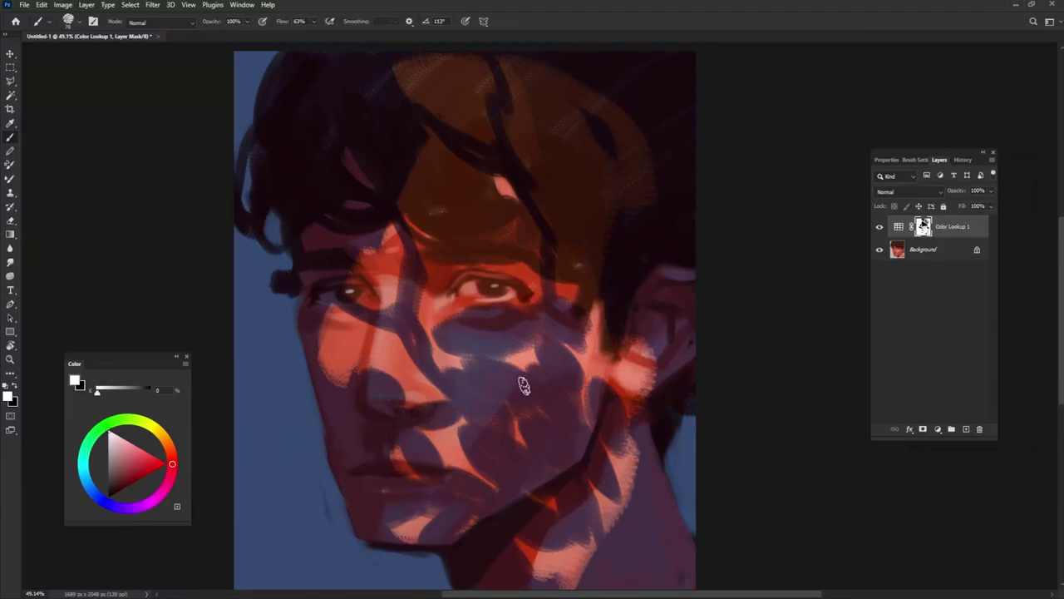
Step: Break up the remaining light patches on the near cheek and neck with short white mask strokes
drag(512, 414, 520, 437)
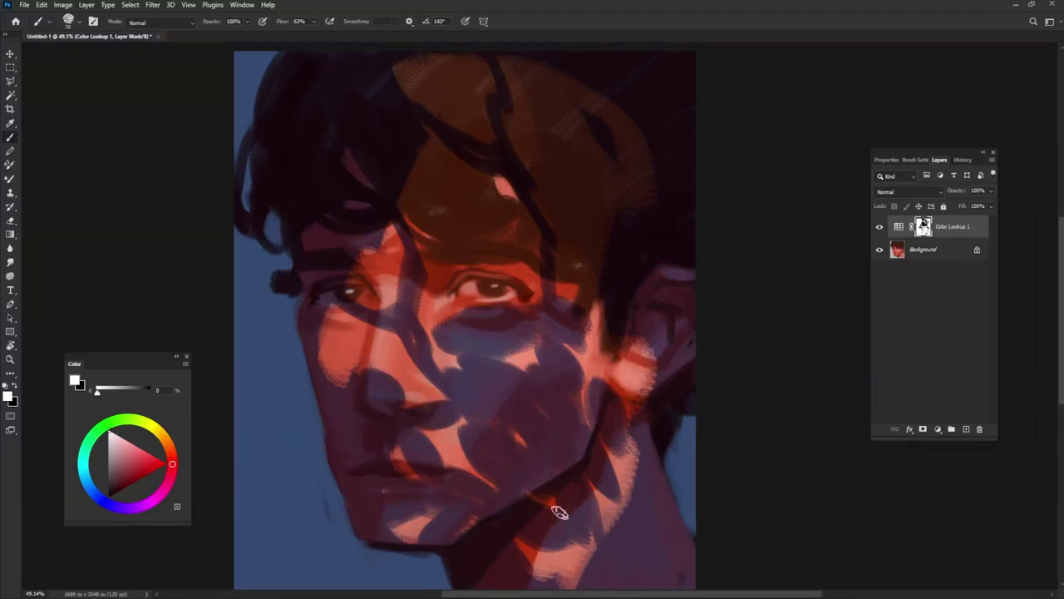
mouse_move(589, 518)
mouse_down()
mouse_move(554, 577)
mouse_move(589, 565)
mouse_up()
drag(611, 472, 631, 491)
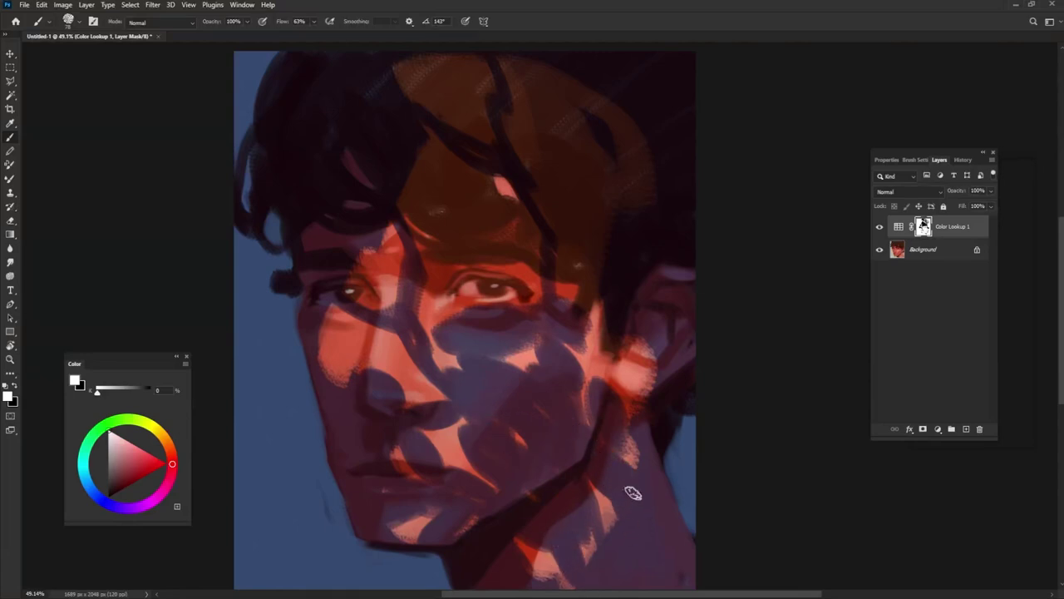